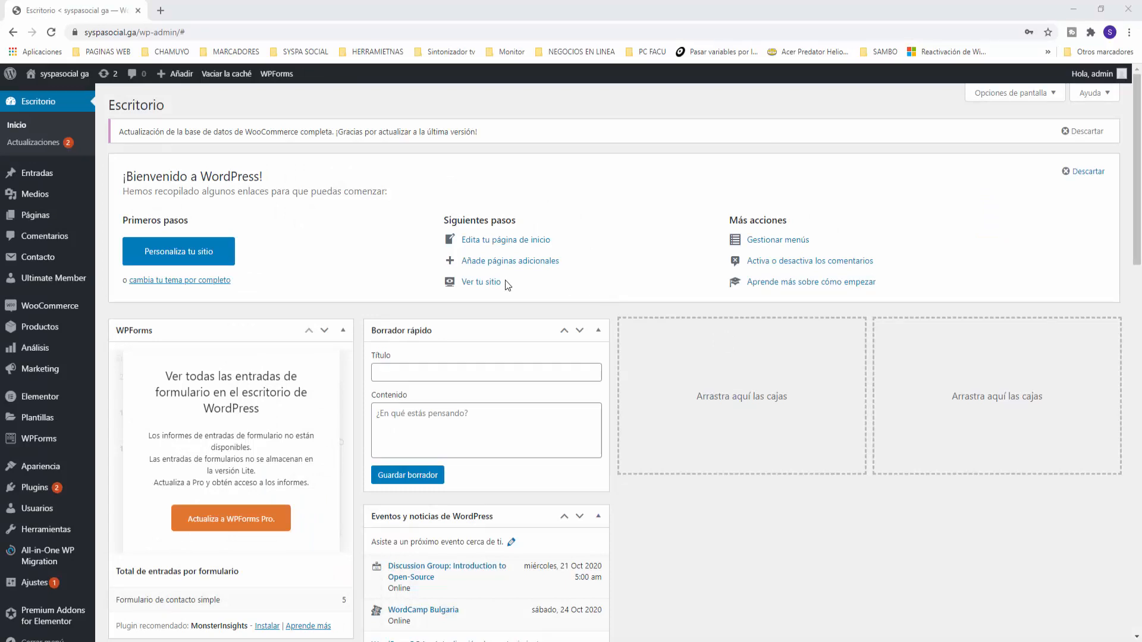
# Create a new contact form titled 'Formulario Firma Digital', keeping the default template, and save it
pyautogui.moveTo(32, 260)
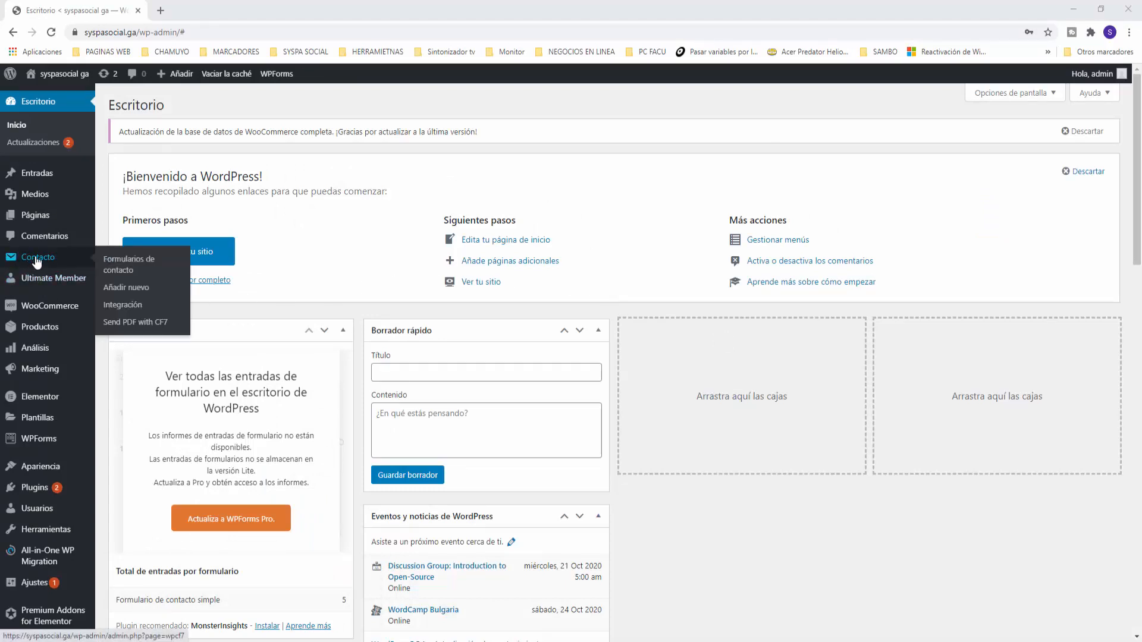
pyautogui.click(125, 290)
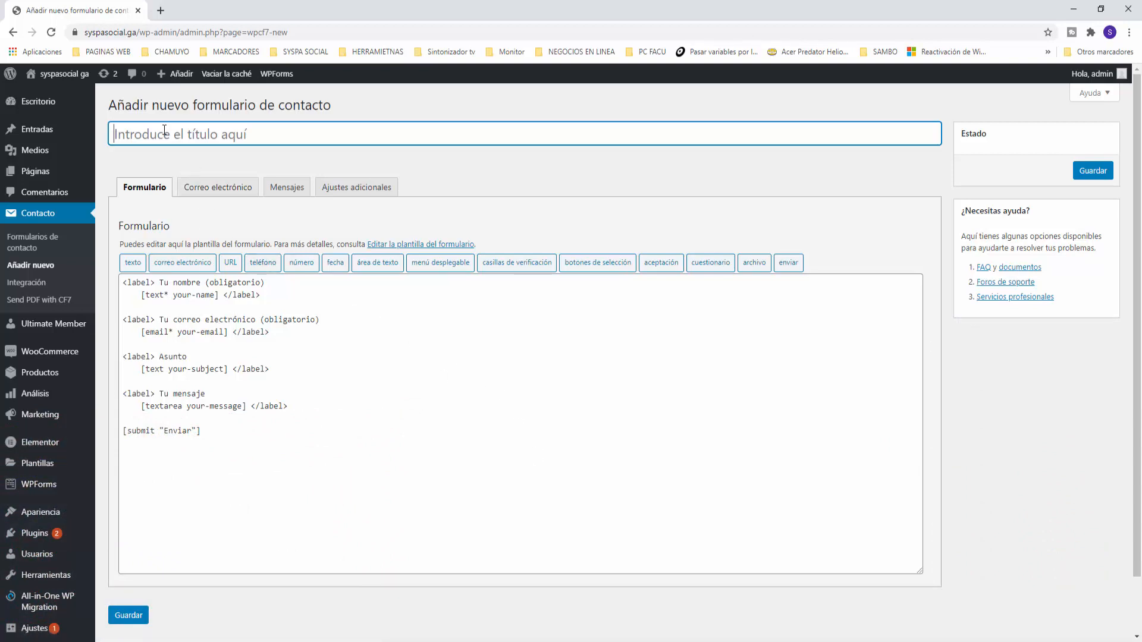
pyautogui.write('Formulario Firma ')
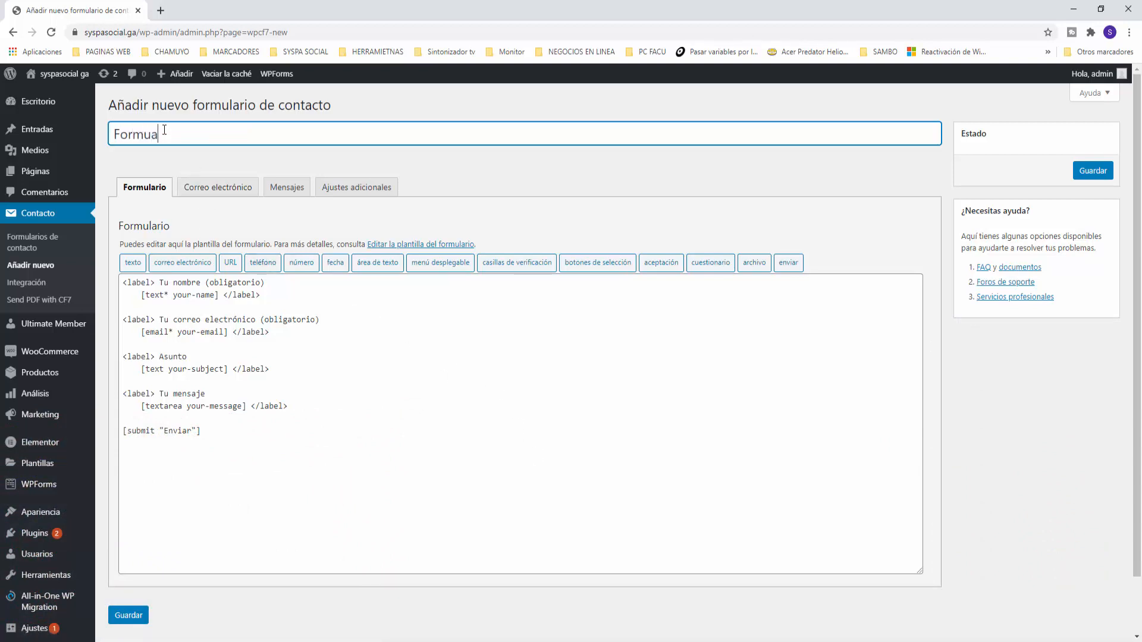
pyautogui.write('Digital')
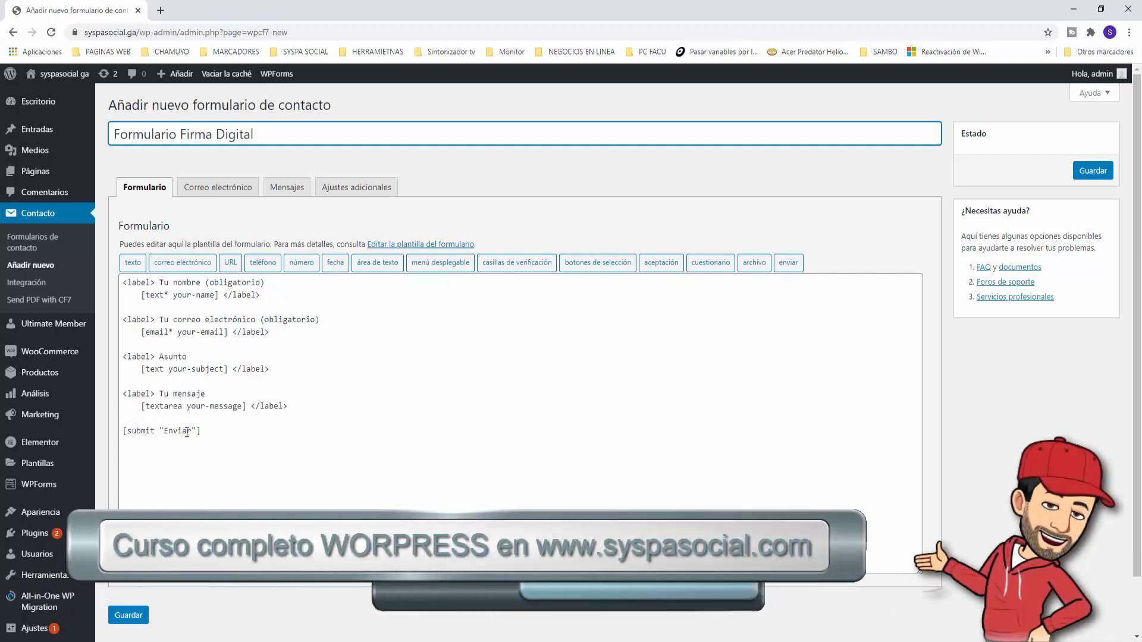
pyautogui.click(304, 404)
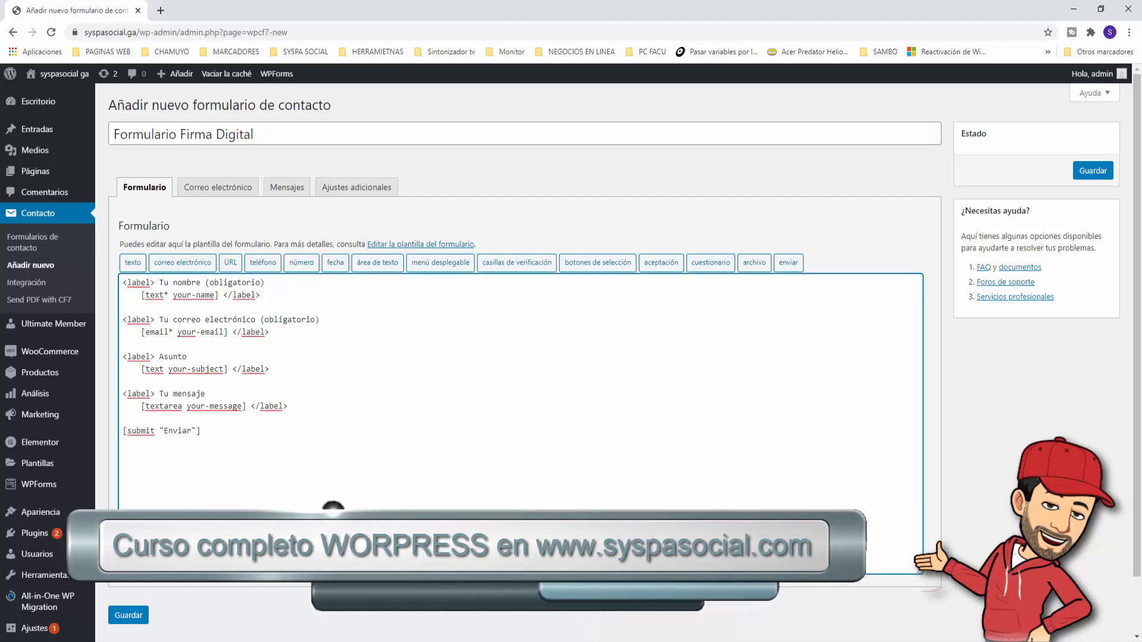
pyautogui.click(1093, 170)
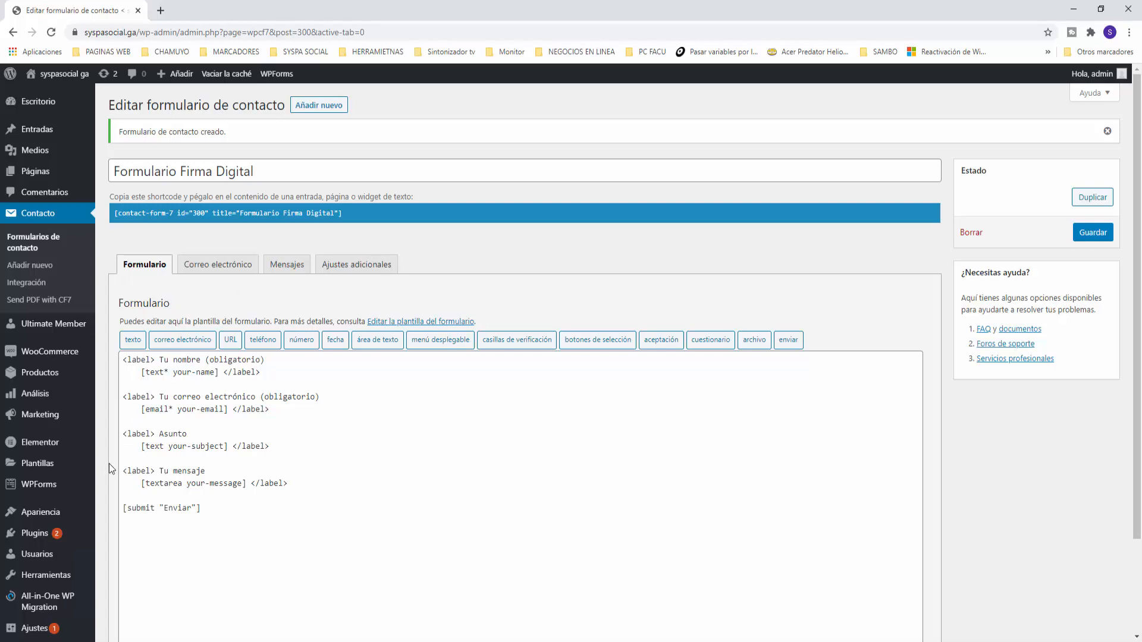
# Open the add-plugins page in a new tab and search for 'contact form 7 signature'
pyautogui.moveTo(43, 532)
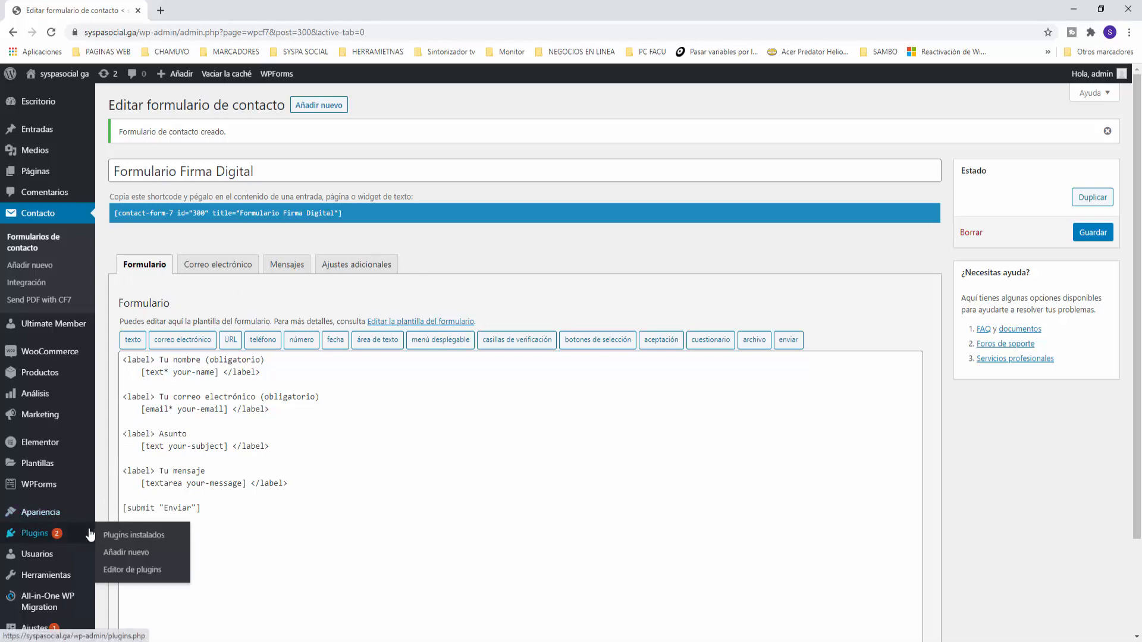
pyautogui.rightClick(136, 553)
pyautogui.click(178, 452)
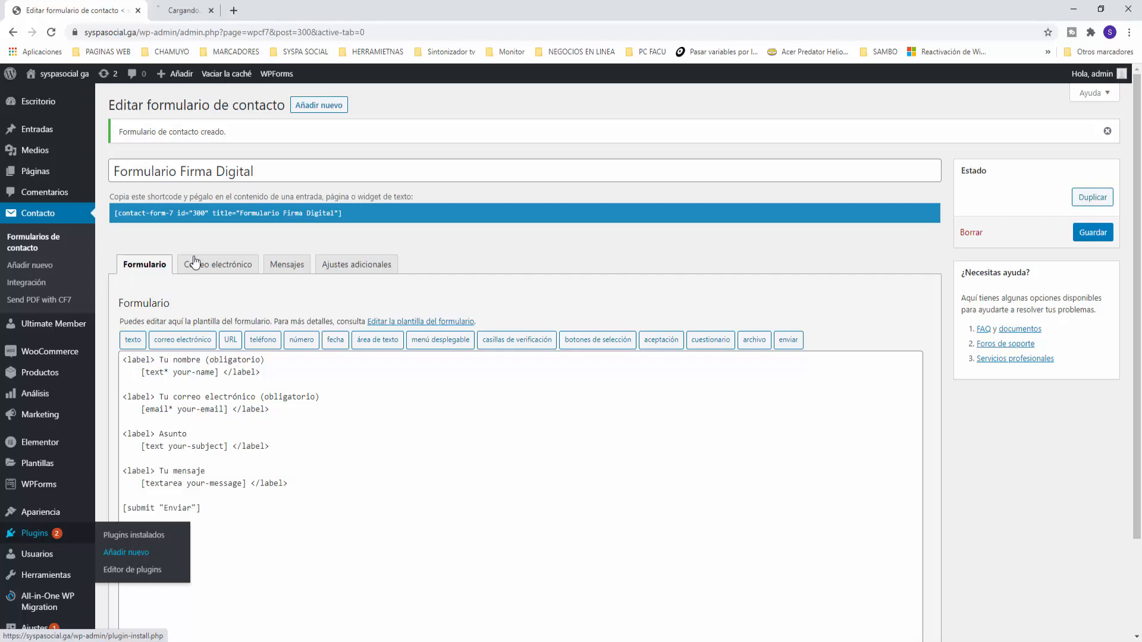
pyautogui.click(208, 12)
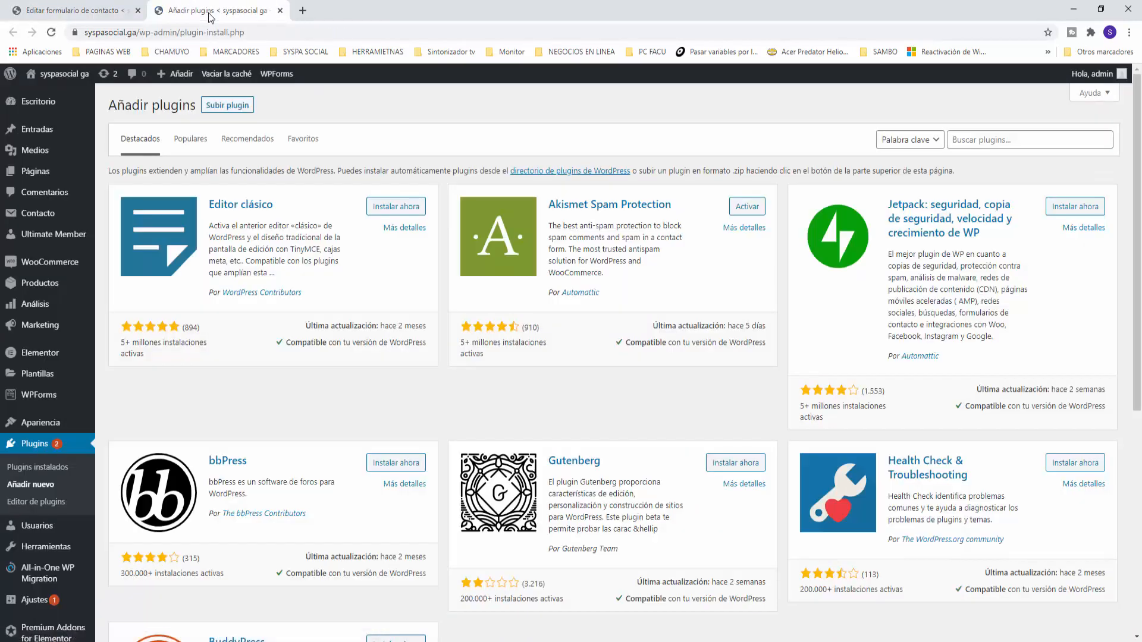
pyautogui.click(960, 137)
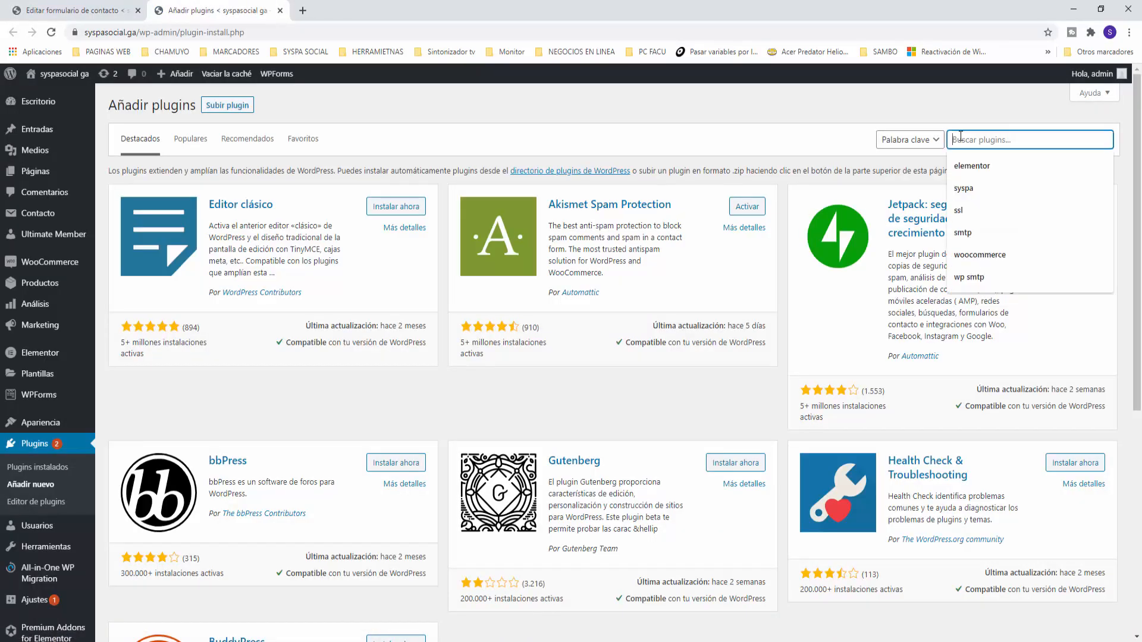
pyautogui.write('contact form 7 signature')
pyautogui.click(997, 166)
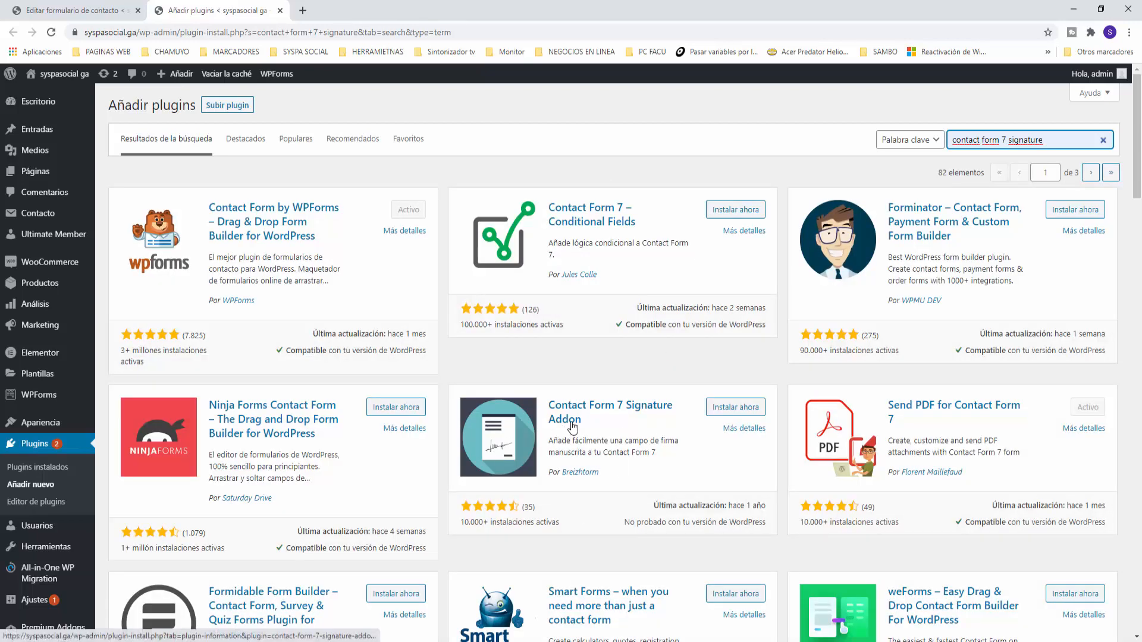
# Install and activate the Contact Form 7 Signature Addon plugin
pyautogui.click(734, 410)
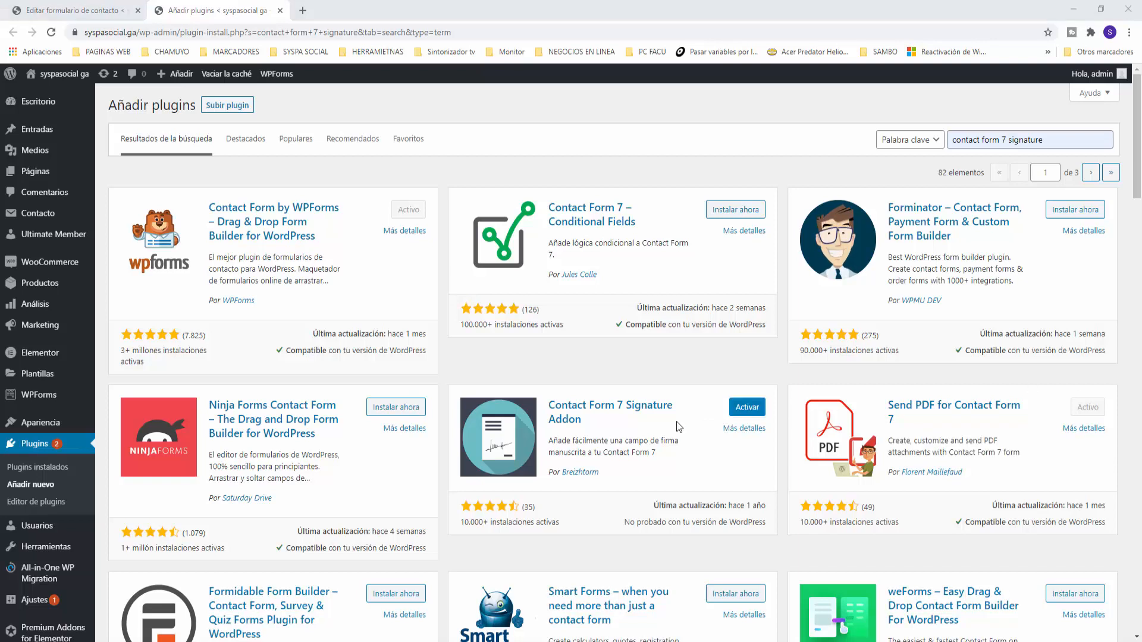
pyautogui.click(747, 409)
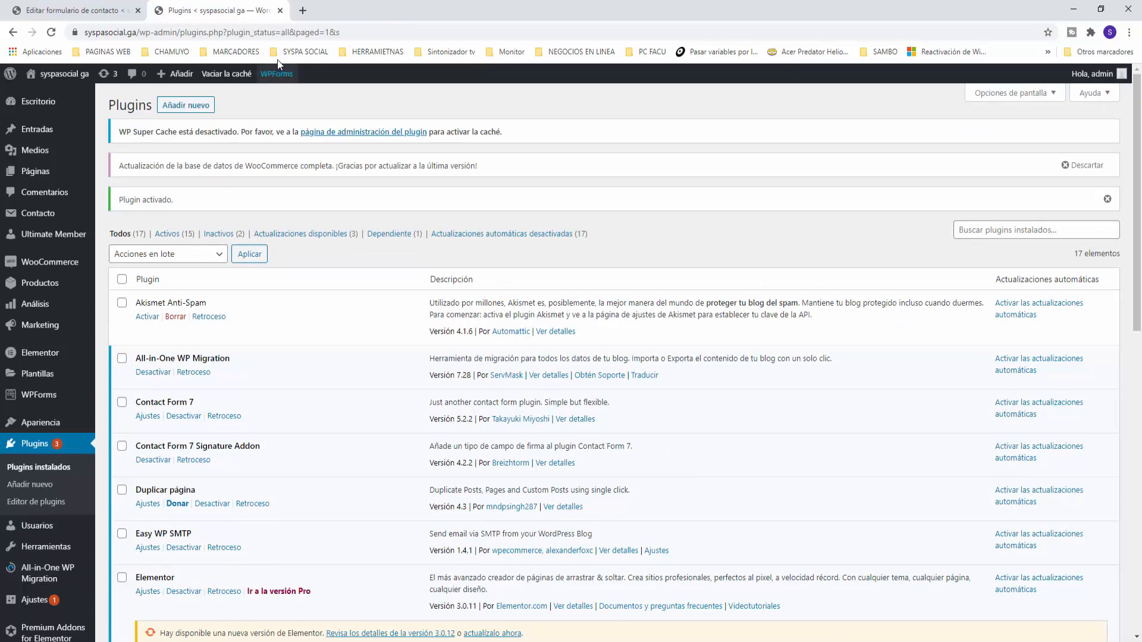
pyautogui.click(280, 11)
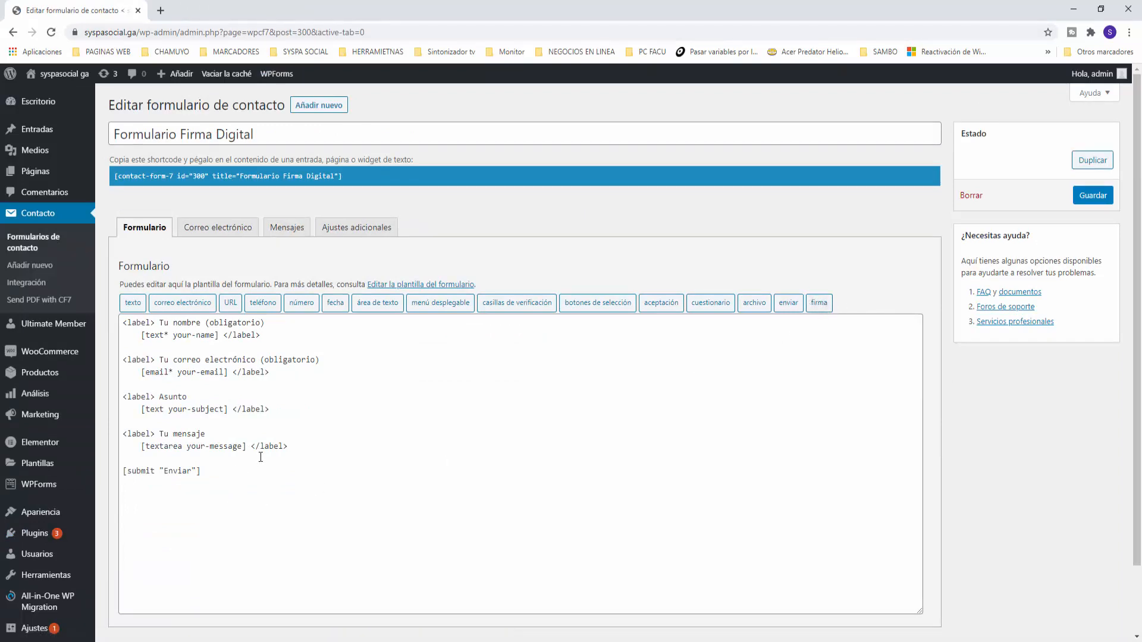
# Duplicate the Tu mensaje label block below the message field
pyautogui.click(313, 446)
pyautogui.press('Return')
pyautogui.press('Return')
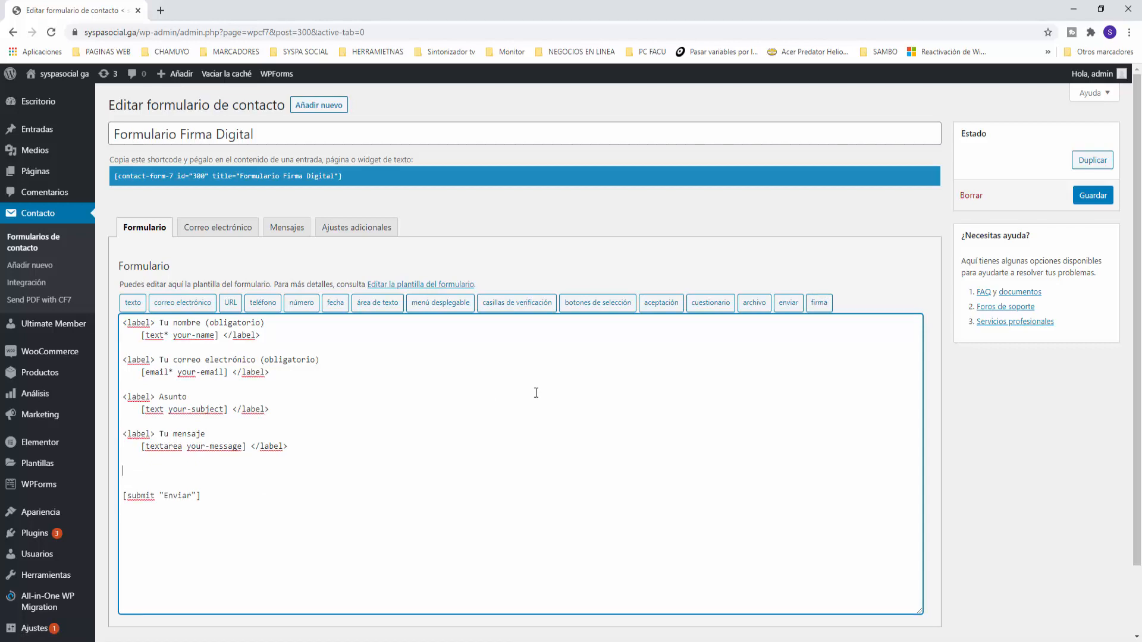
pyautogui.moveTo(288, 446); pyautogui.dragTo(123, 434)
pyautogui.hotkey('ctrl', 'c')
pyautogui.click(166, 473)
pyautogui.hotkey('ctrl', 'v')
# Relabel the copy 'Firma', remove its textarea tag, and bring up the signature tag generator
pyautogui.moveTo(205, 470); pyautogui.dragTo(159, 470)
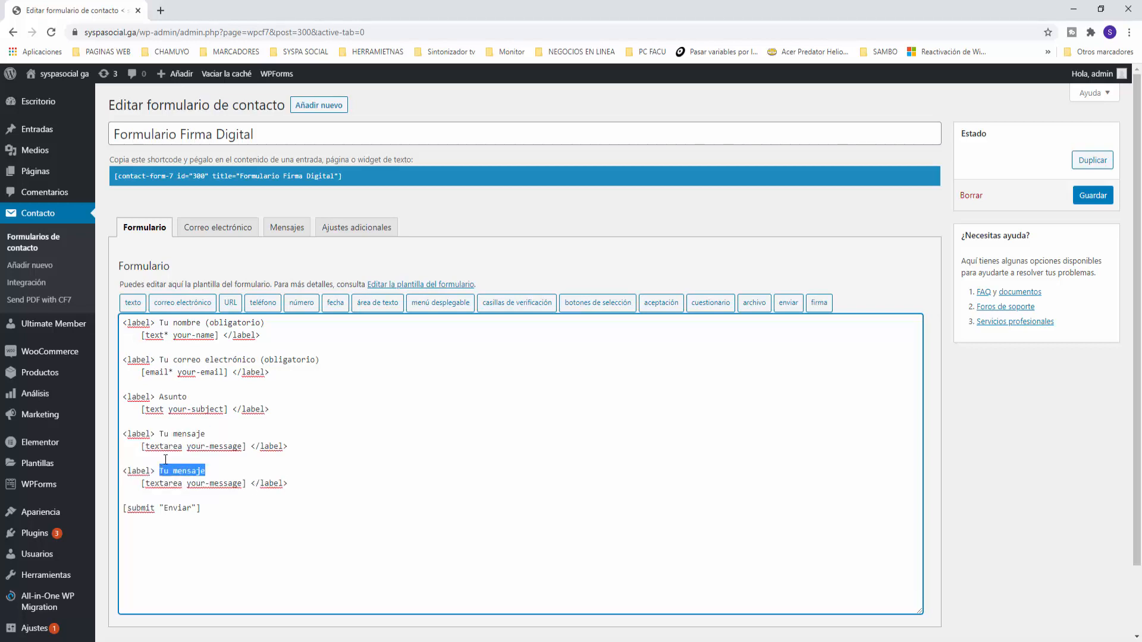
pyautogui.write('Firma')
pyautogui.hotkey('shift', 'Right')
pyautogui.hotkey('shift', 'Right')
pyautogui.hotkey('shift', 'Right')
pyautogui.hotkey('shift', 'Right')
pyautogui.hotkey('shift', 'Right')
pyautogui.hotkey('shift', 'Right')
pyautogui.hotkey('shift', 'Right')
pyautogui.hotkey('shift', 'Right')
pyautogui.hotkey('shift', 'Right')
pyautogui.hotkey('shift', 'Right')
pyautogui.hotkey('shift', 'Right')
pyautogui.hotkey('shift', 'Right')
pyautogui.hotkey('shift', 'Right')
pyautogui.hotkey('shift', 'Right')
pyautogui.hotkey('shift', 'Right')
pyautogui.hotkey('shift', 'Right')
pyautogui.hotkey('shift', 'Right')
pyautogui.hotkey('shift', 'Right')
pyautogui.hotkey('shift', 'Right')
pyautogui.hotkey('shift', 'Right')
pyautogui.press('BackSpace')
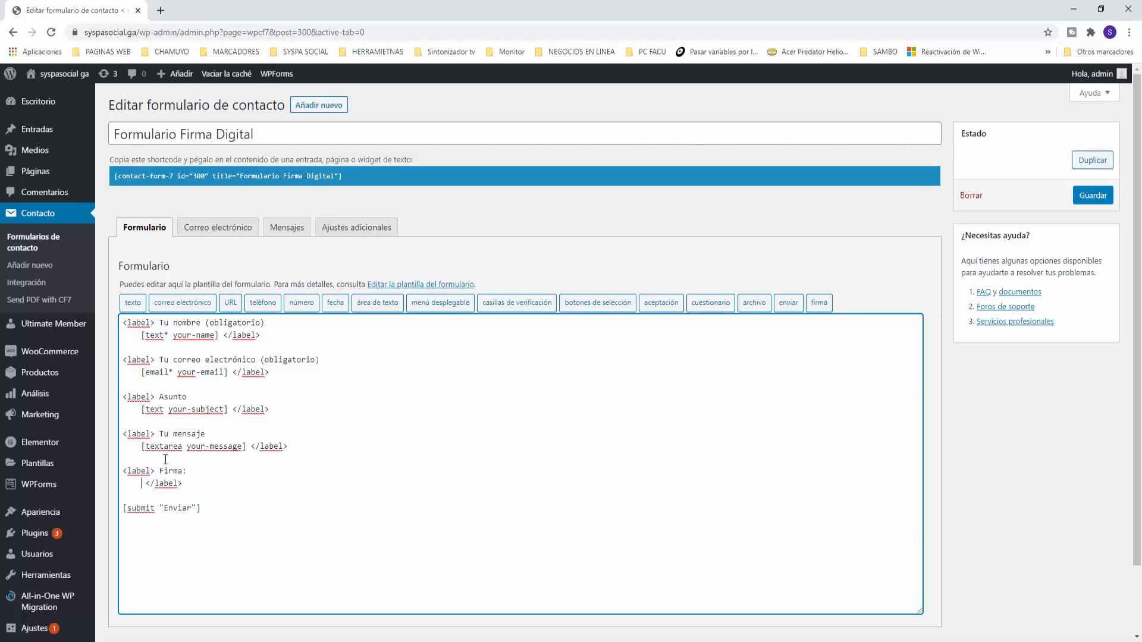
pyautogui.press('BackSpace')
pyautogui.press('BackSpace')
pyautogui.press('BackSpace')
pyautogui.press('BackSpace')
pyautogui.press('BackSpace')
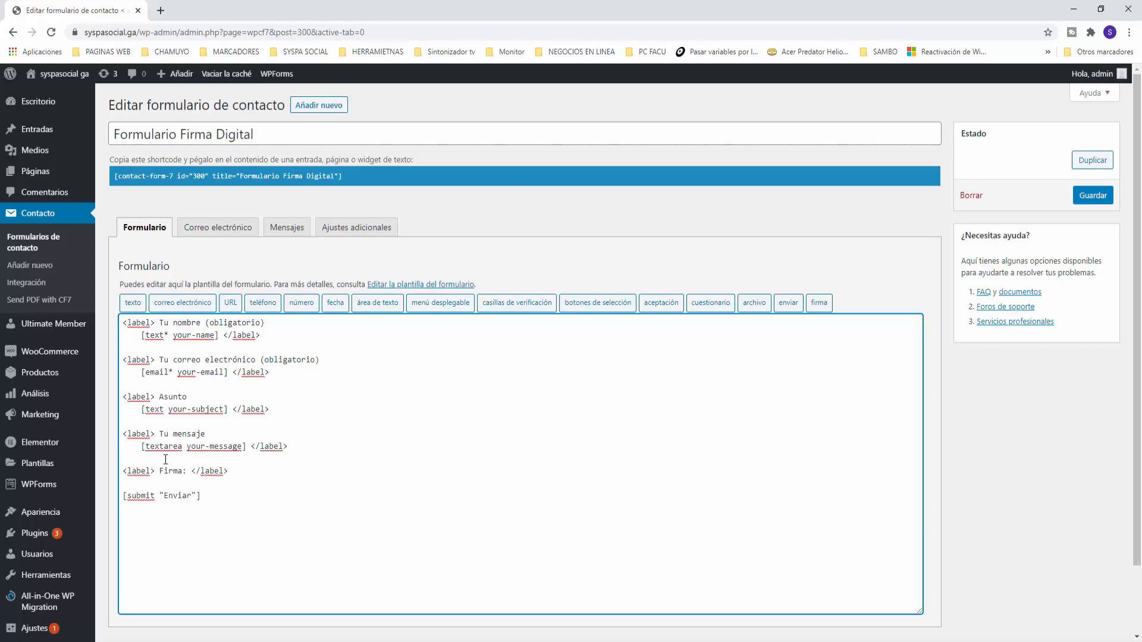
pyautogui.press('Return')
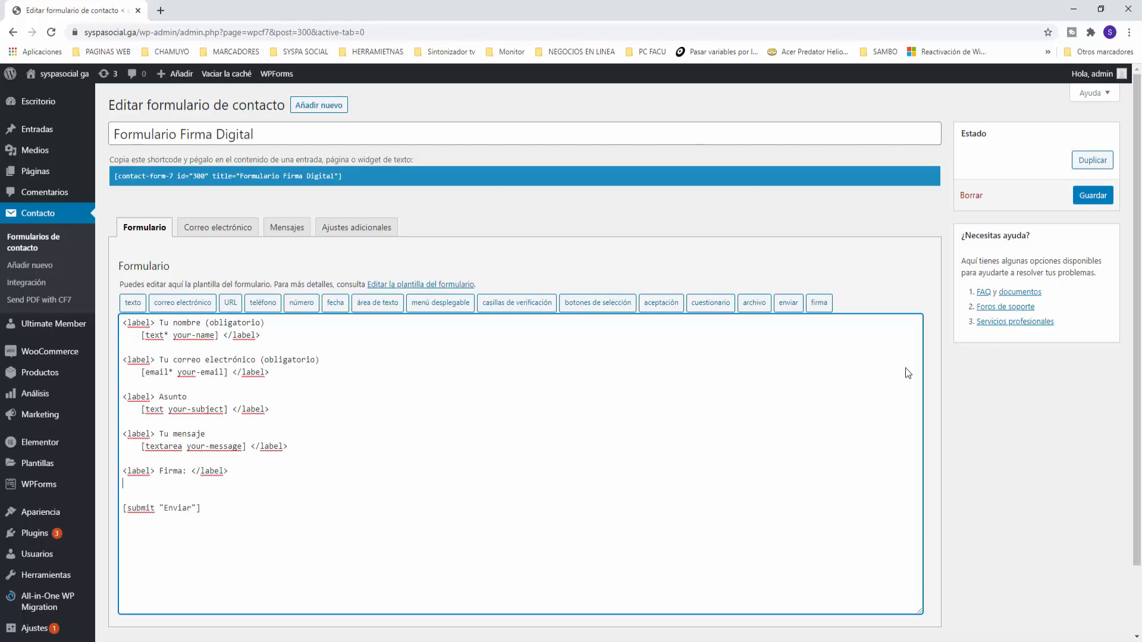
pyautogui.click(190, 473)
pyautogui.press('Return')
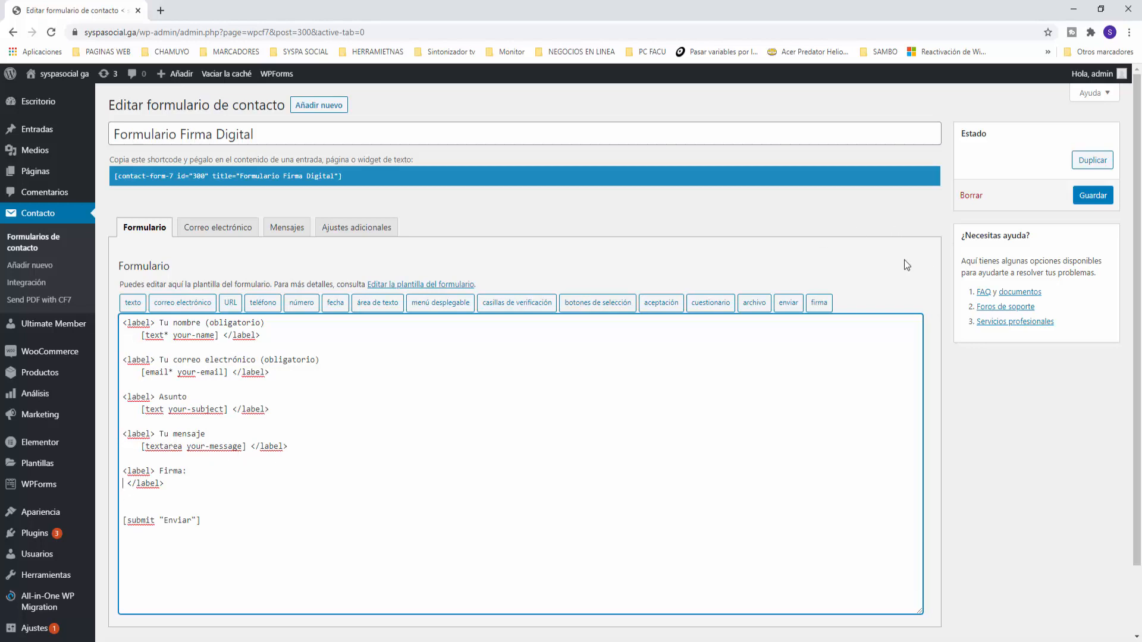
pyautogui.click(818, 303)
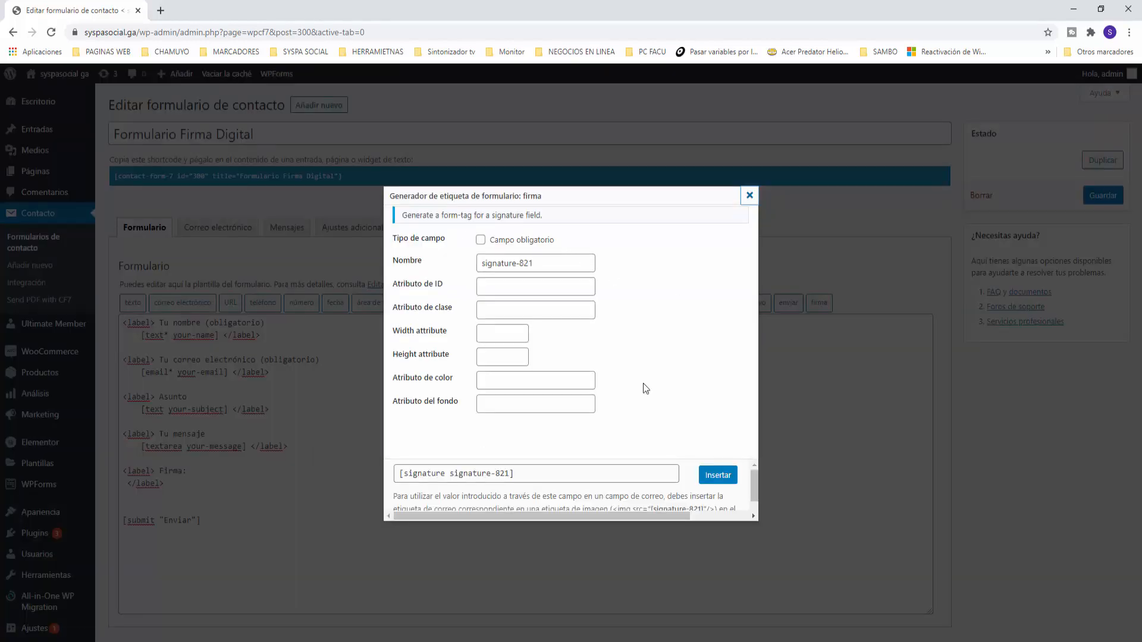
# Make the signature field required, named firma, sized 400 × 400
pyautogui.click(480, 241)
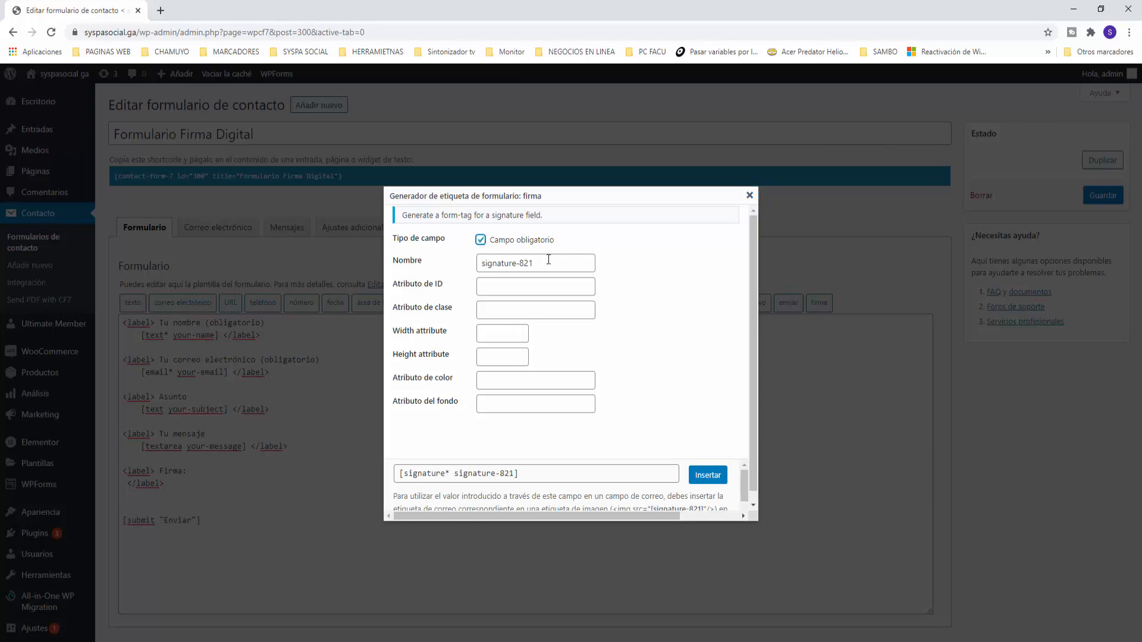
pyautogui.moveTo(545, 259); pyautogui.dragTo(433, 263)
pyautogui.write('firma')
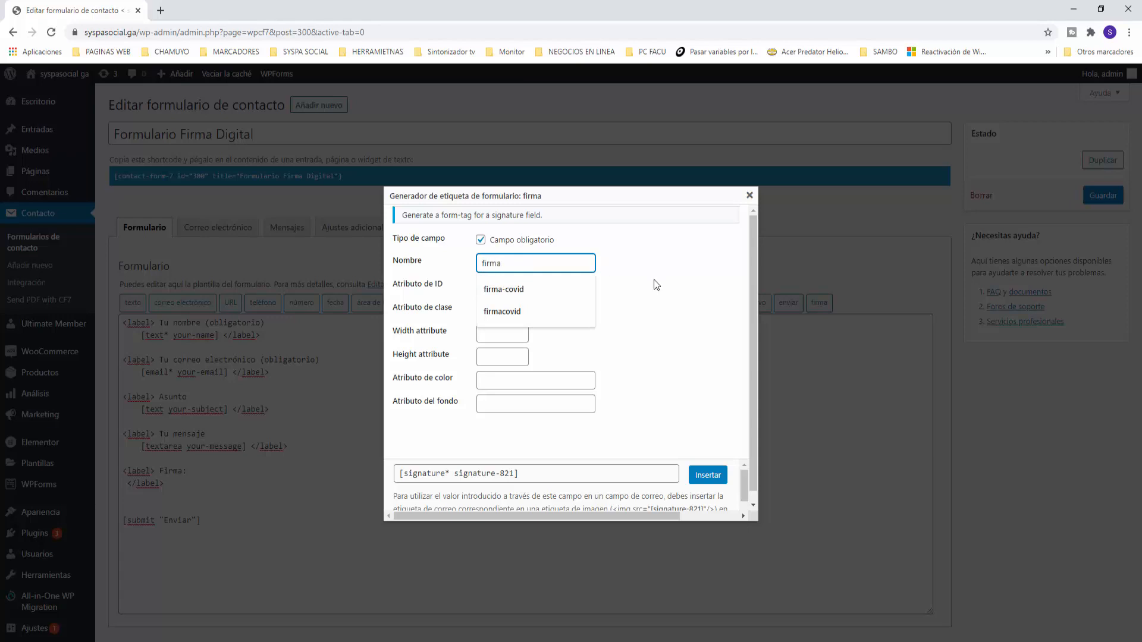
pyautogui.click(700, 288)
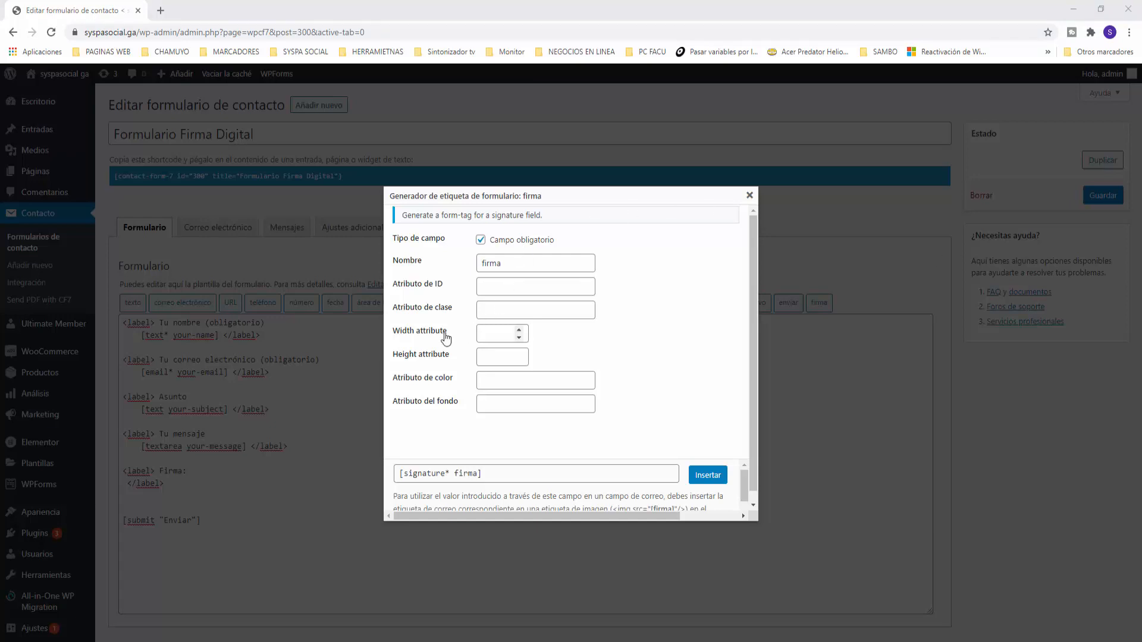
pyautogui.click(497, 332)
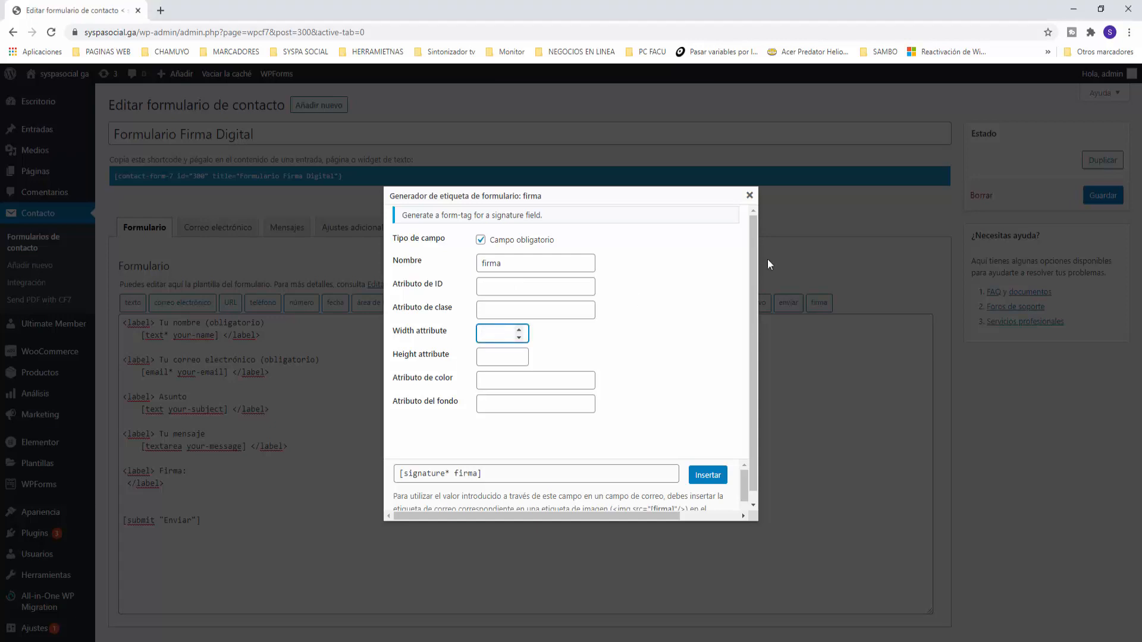
pyautogui.write('400')
pyautogui.click(503, 356)
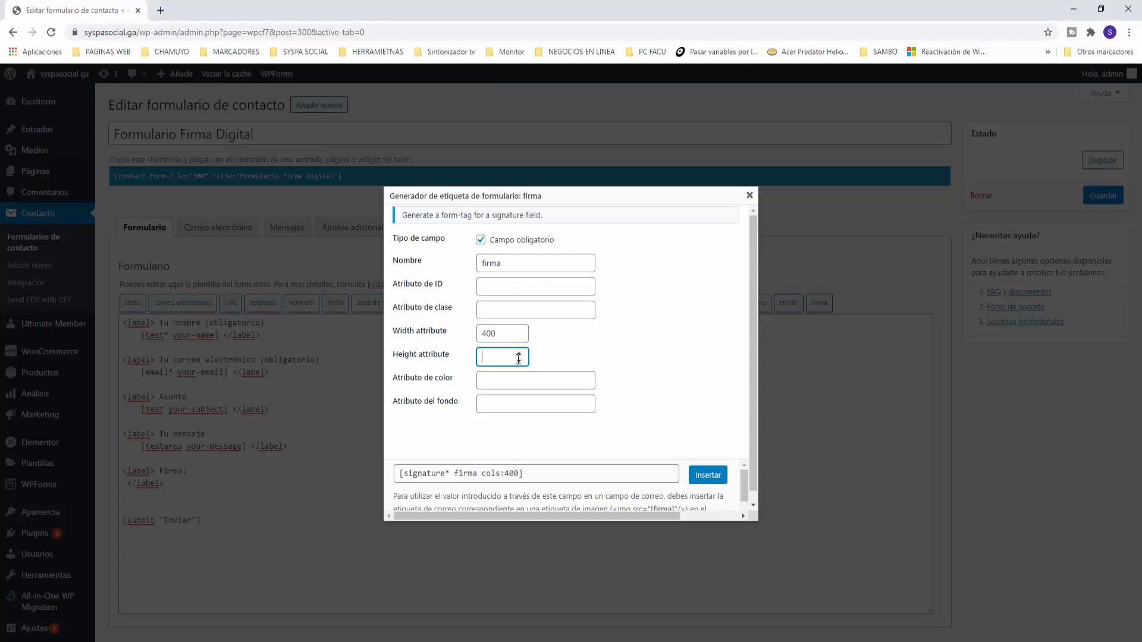
pyautogui.write('400')
pyautogui.click(691, 336)
# Set ink colour #000000 and background #fcfcfc, insert the signature tag and save the form
pyautogui.click(505, 381)
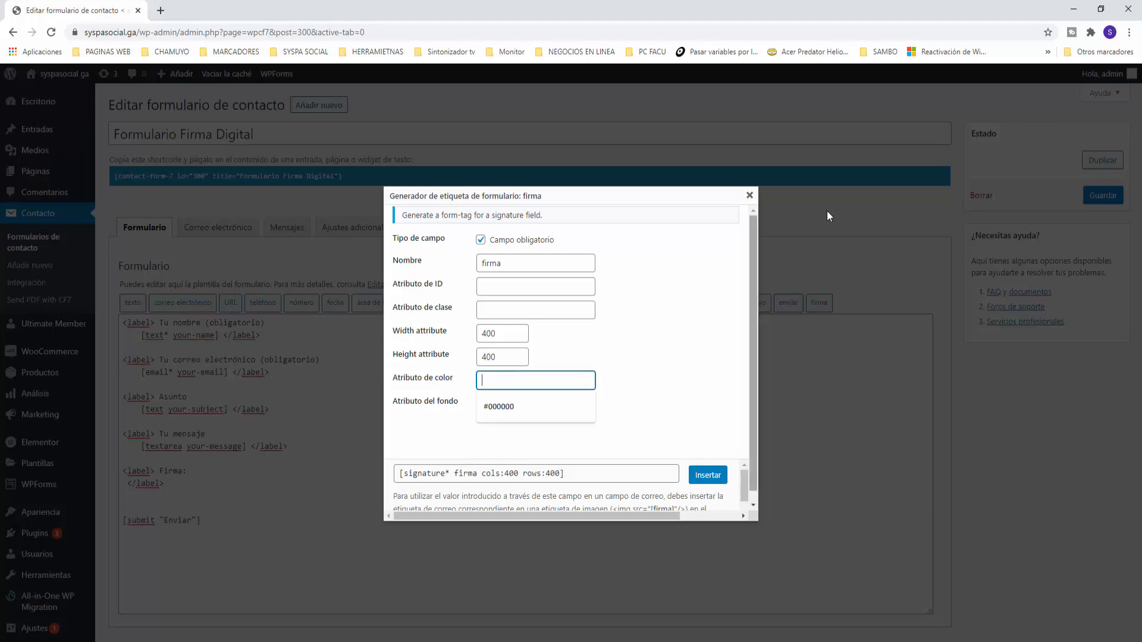
pyautogui.click(516, 405)
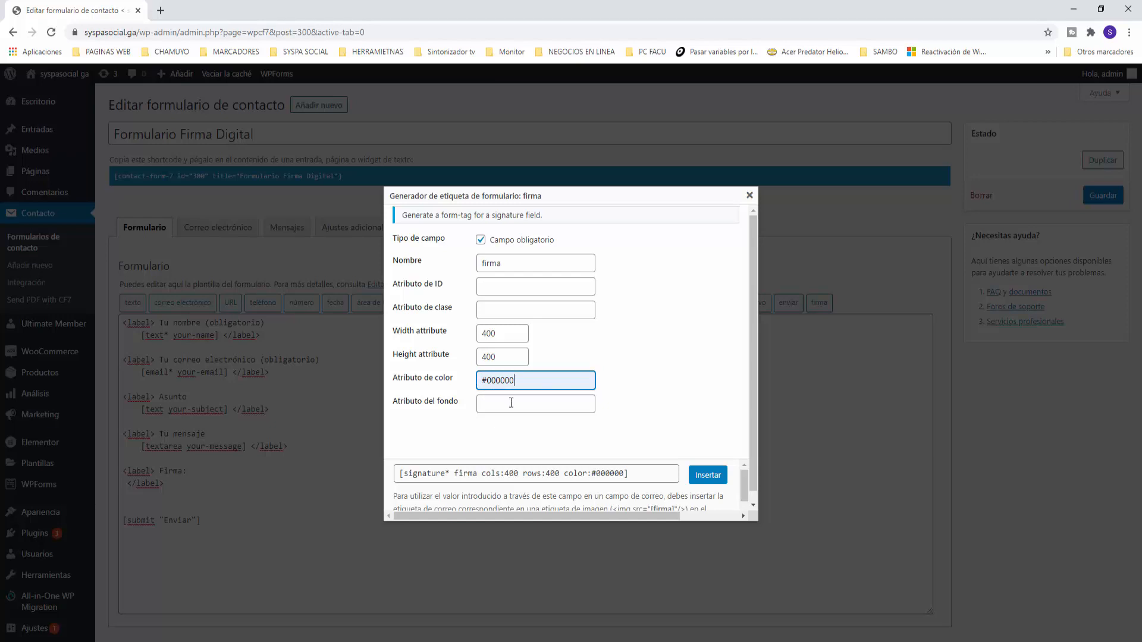
pyautogui.click(511, 403)
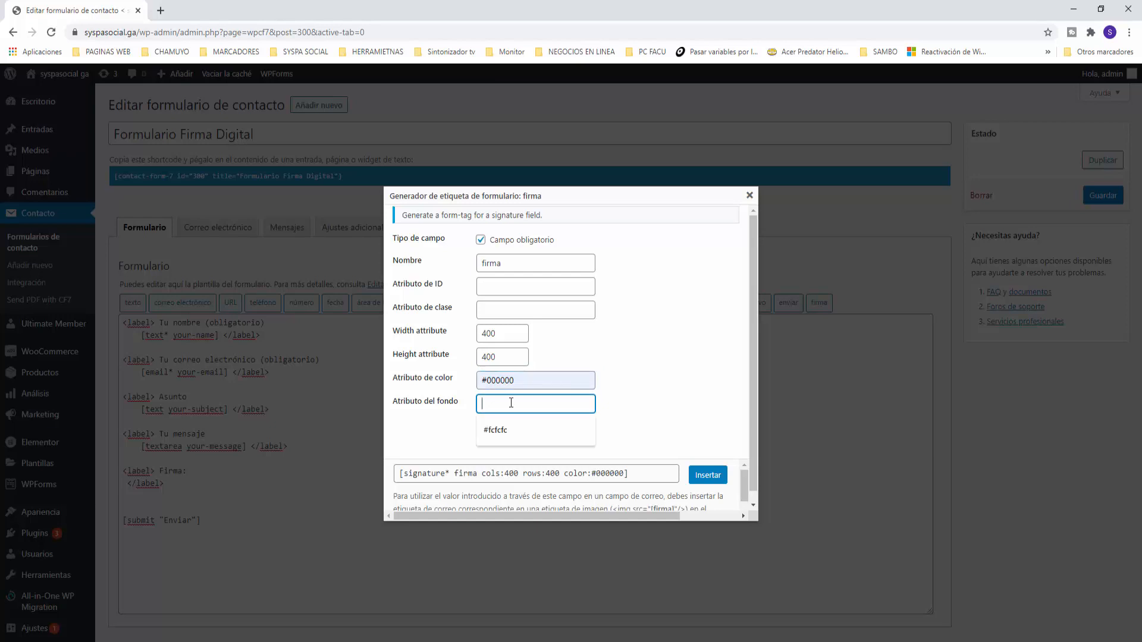
pyautogui.write('#fcfcfc')
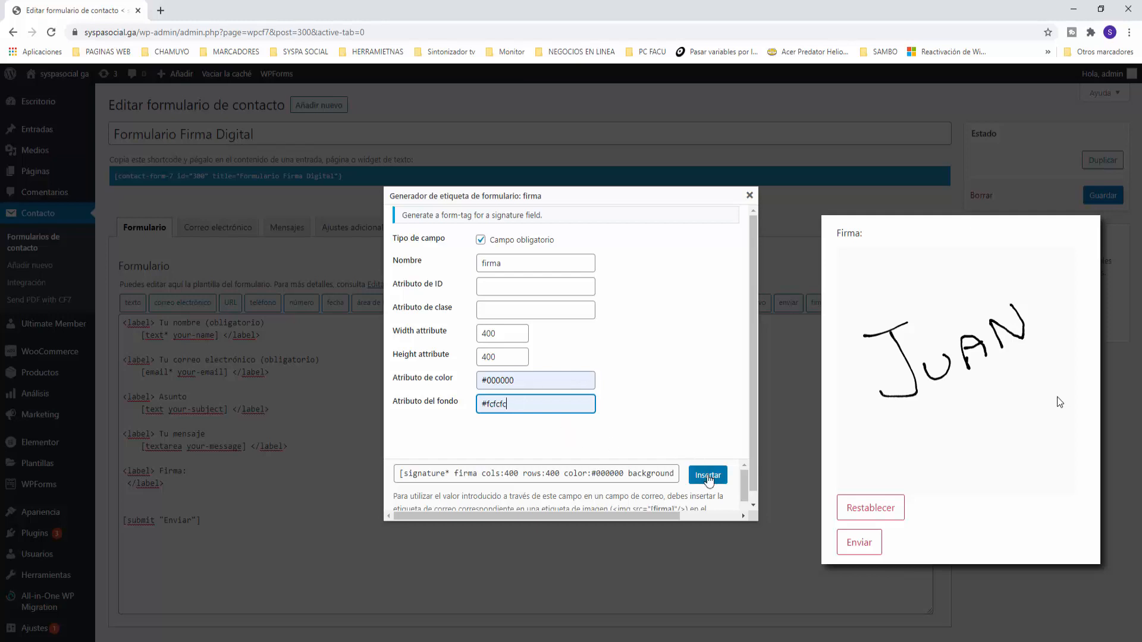
pyautogui.click(707, 476)
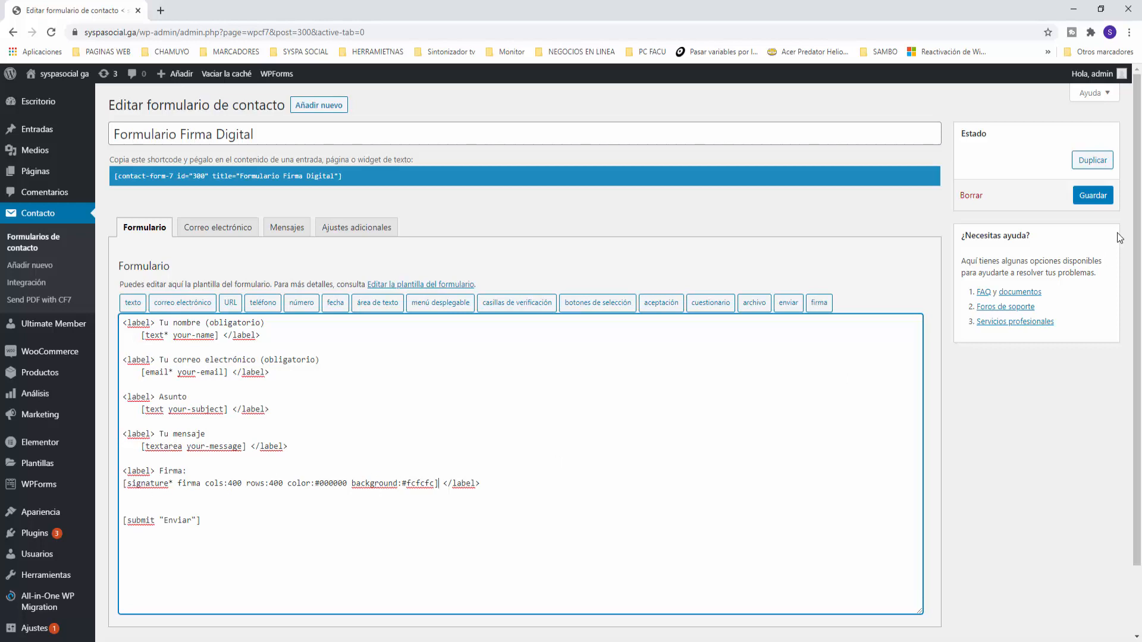
pyautogui.click(1093, 197)
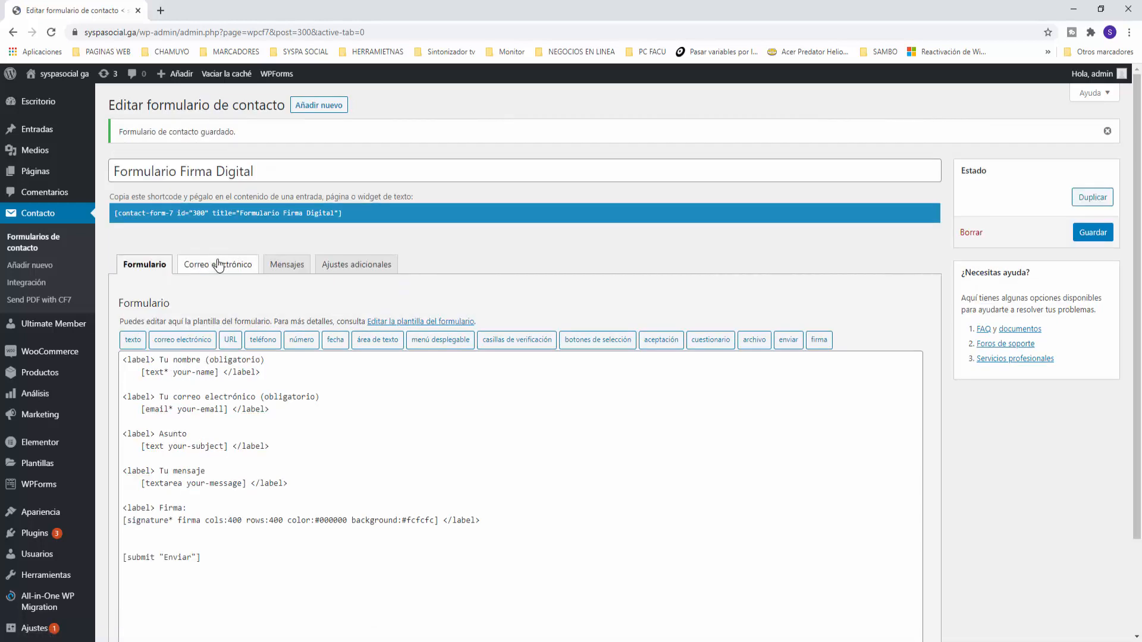
# In the Correo electrónico tab, update the recipient (Para) and sender (De) e-mail addresses
pyautogui.click(229, 263)
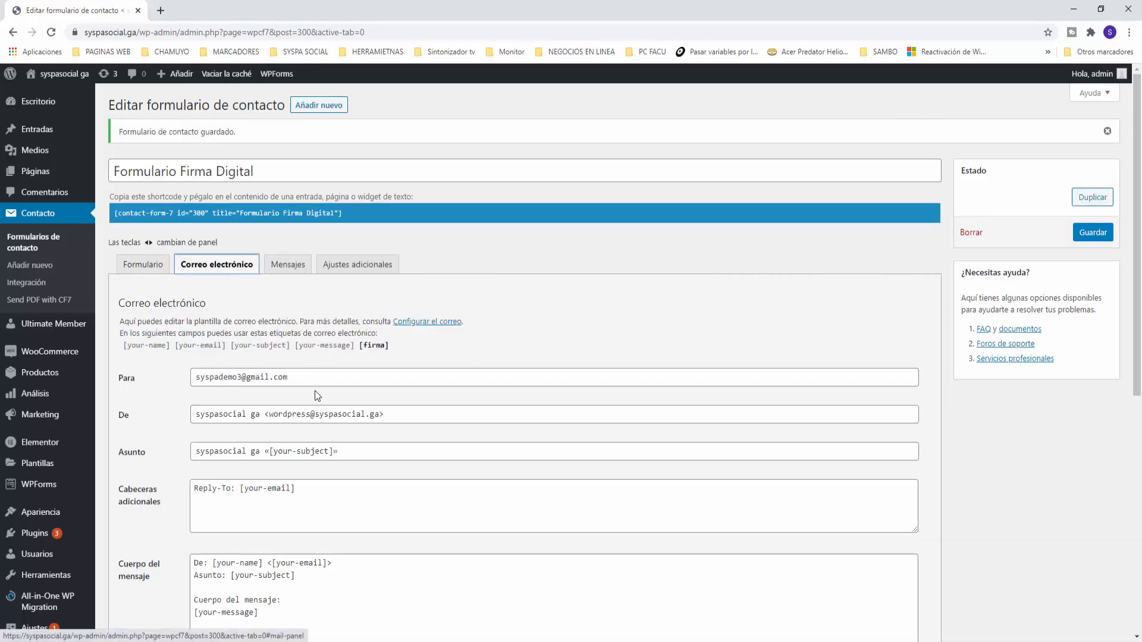
pyautogui.doubleClick(242, 379)
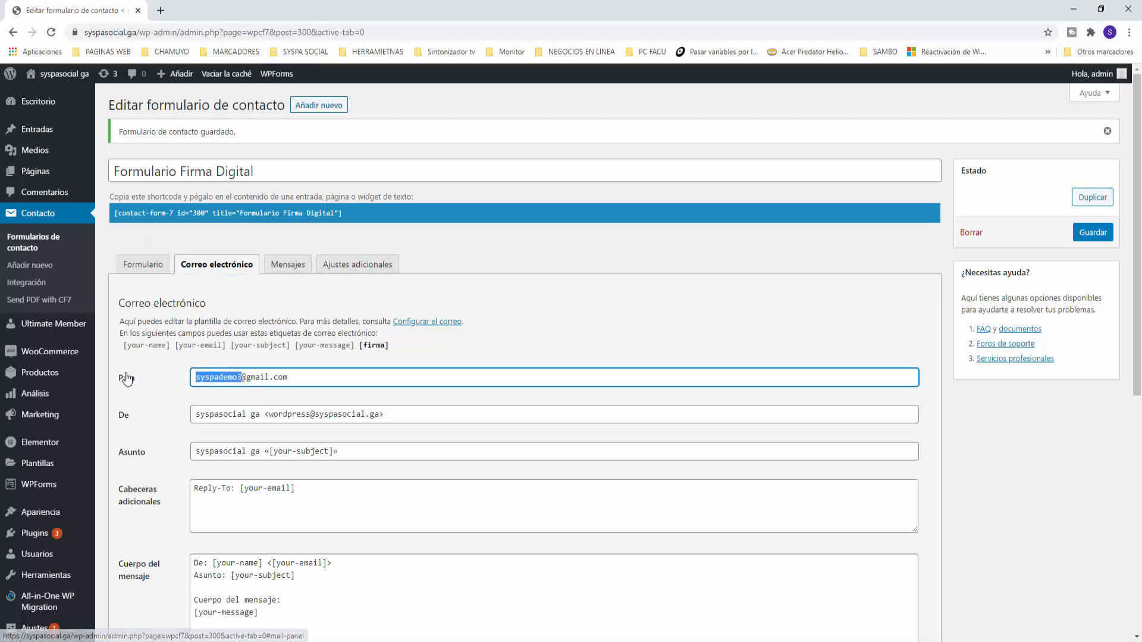
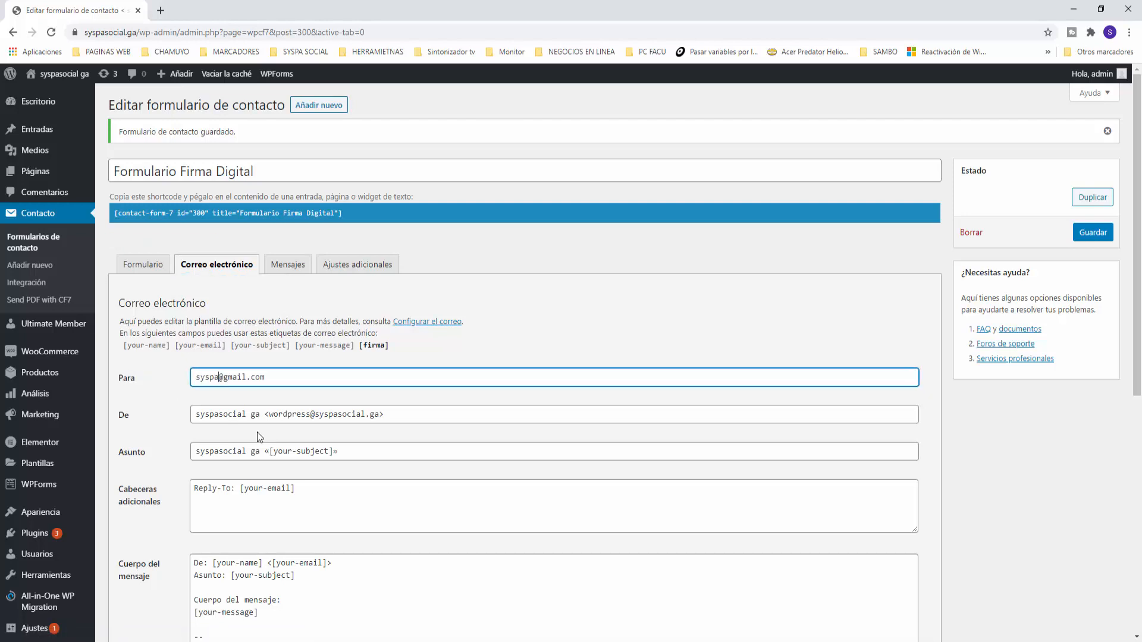
pyautogui.click(267, 415)
pyautogui.press('Delete')
pyautogui.press('Delete')
pyautogui.press('Delete')
pyautogui.press('Delete')
pyautogui.press('Delete')
pyautogui.press('Delete')
pyautogui.press('Delete')
pyautogui.press('Delete')
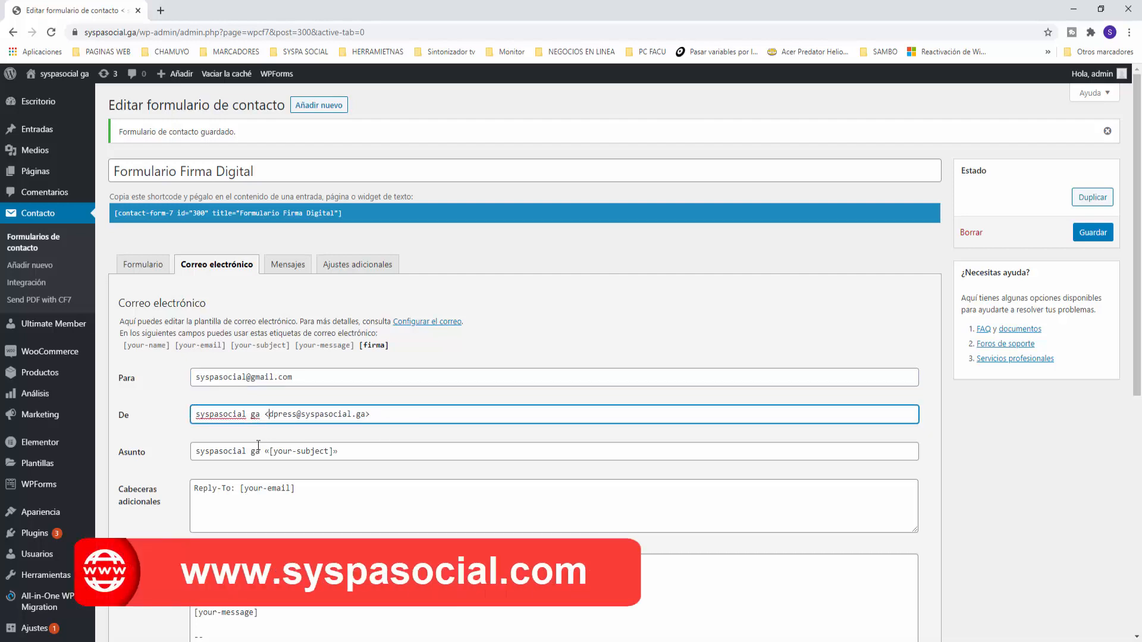
pyautogui.press('Delete')
pyautogui.press('BackSpace')
pyautogui.click(377, 430)
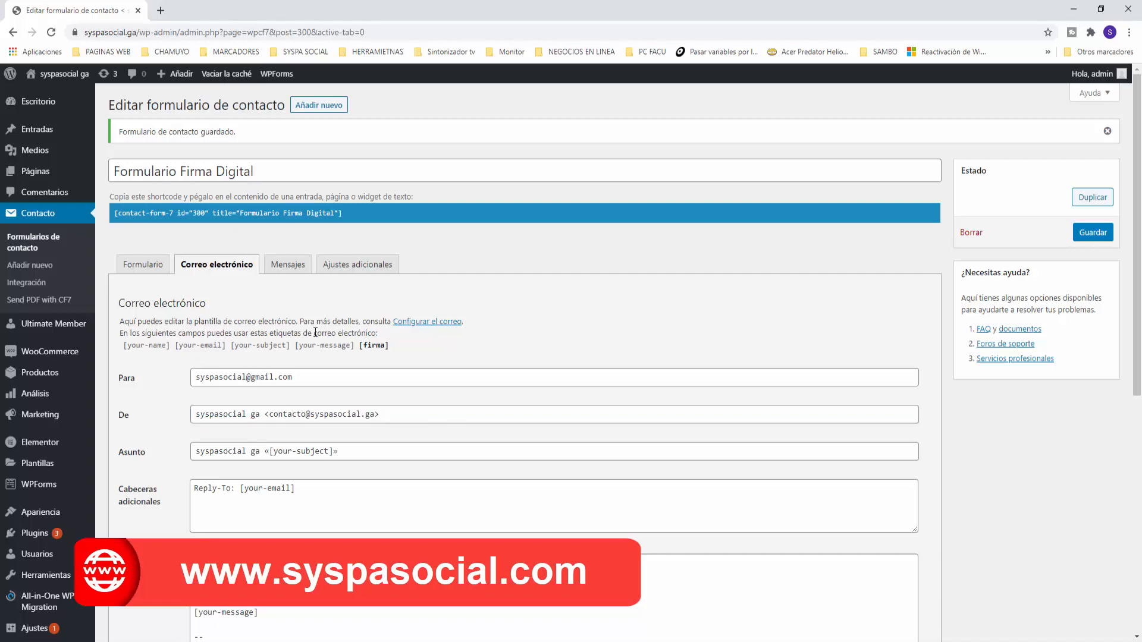
pyautogui.moveTo(374, 414); pyautogui.dragTo(312, 414)
pyautogui.click(433, 416)
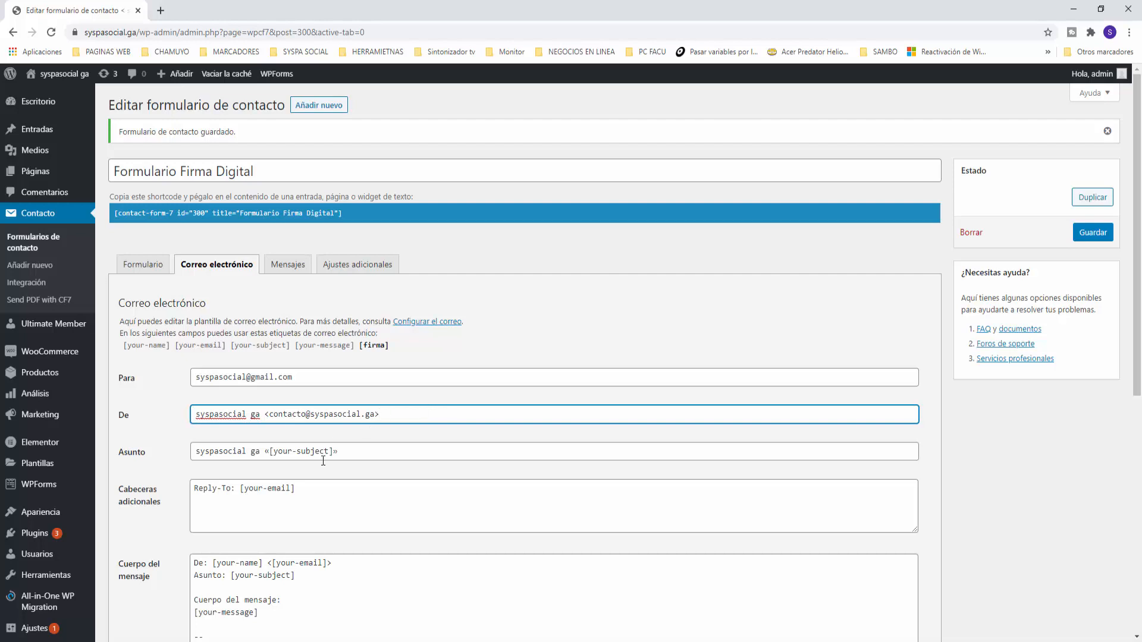
# Add 'Firma:' with the [firma] tag to the mail body and enable HTML content type
pyautogui.scroll(-1, 324, 459)
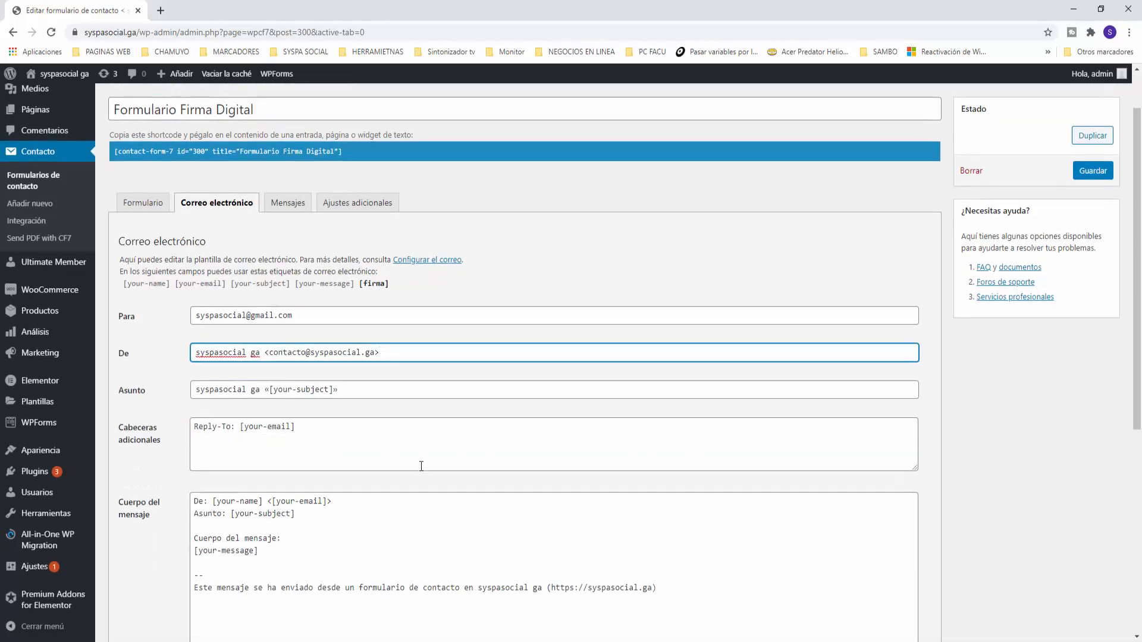
pyautogui.scroll(-3, 421, 466)
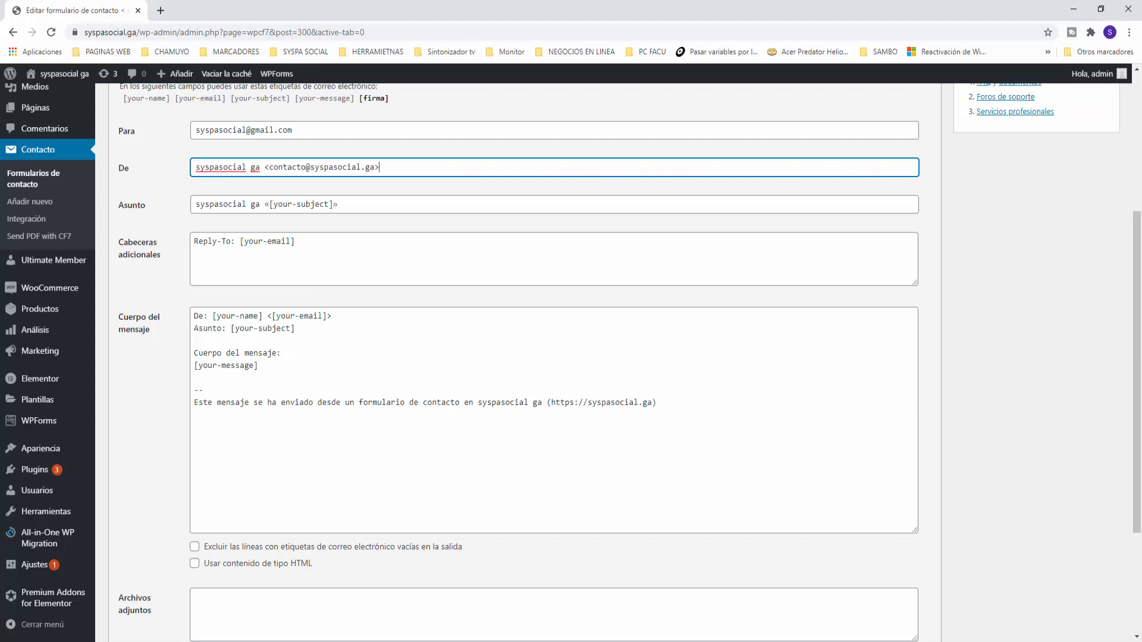
pyautogui.click(284, 367)
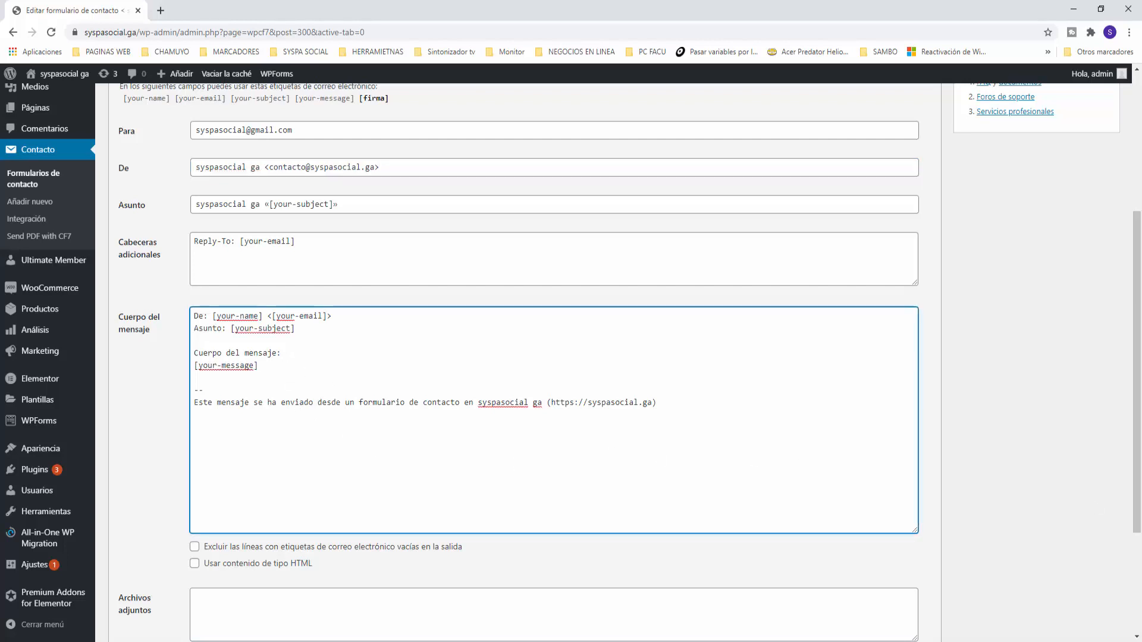
pyautogui.press('Return')
pyautogui.press('Return')
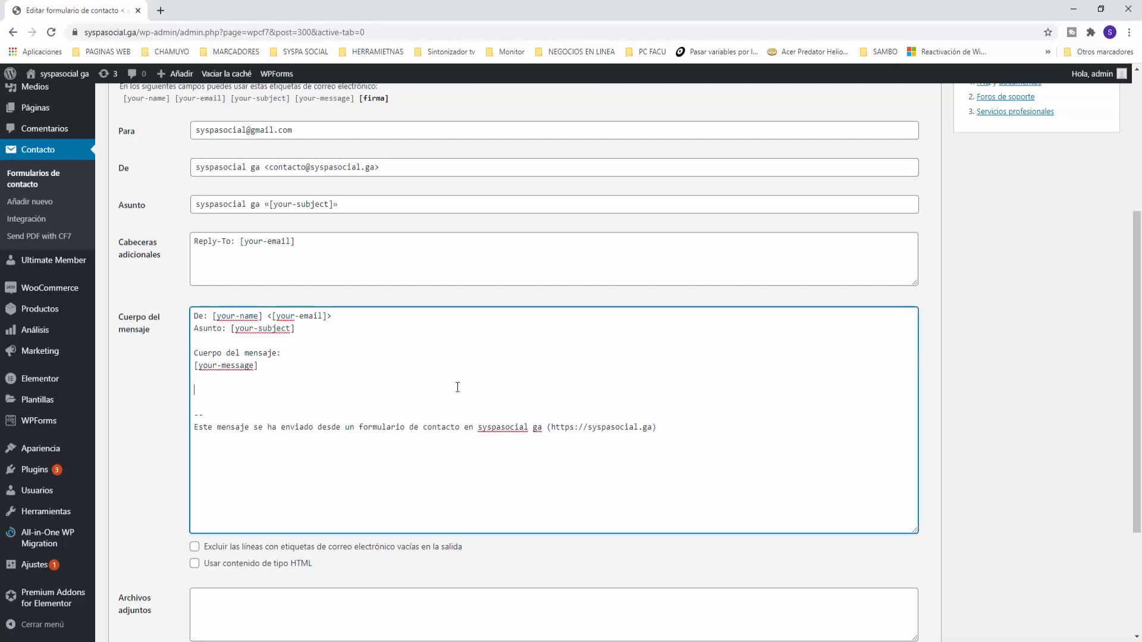
pyautogui.write('Firma:')
pyautogui.press('Return')
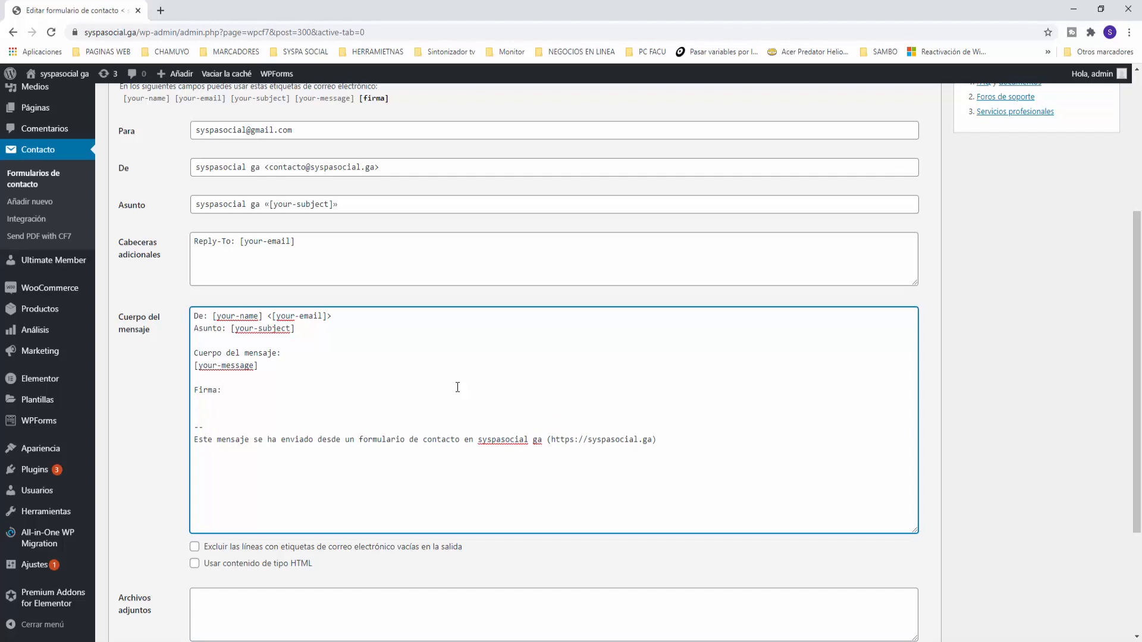
pyautogui.write('[]')
pyautogui.write('firma')
pyautogui.click(195, 563)
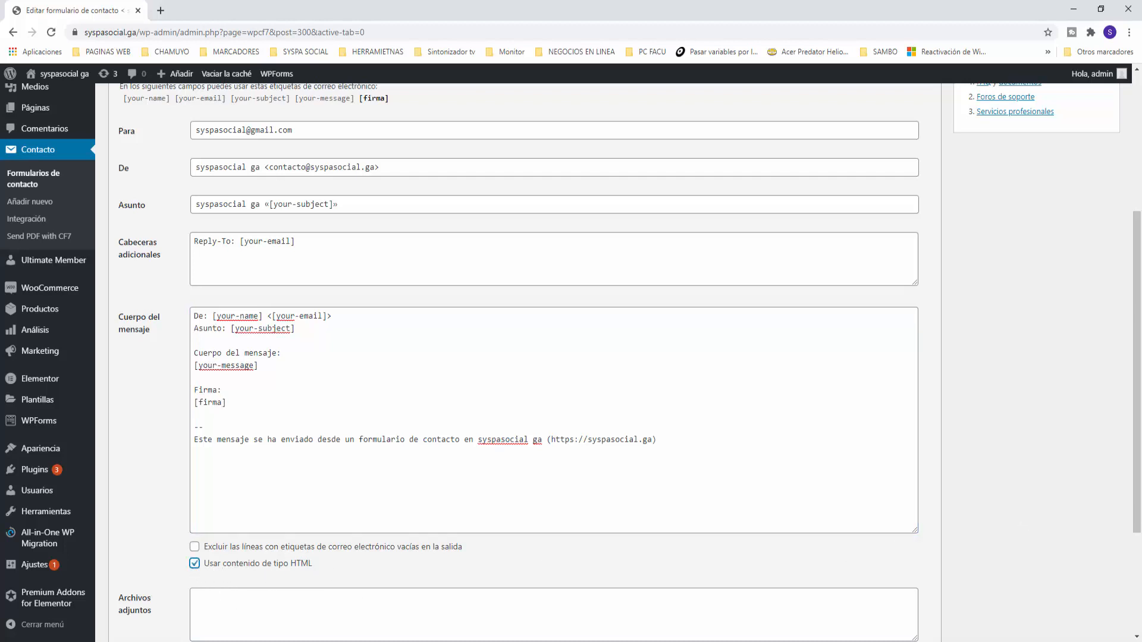
pyautogui.scroll(-3, 350, 545)
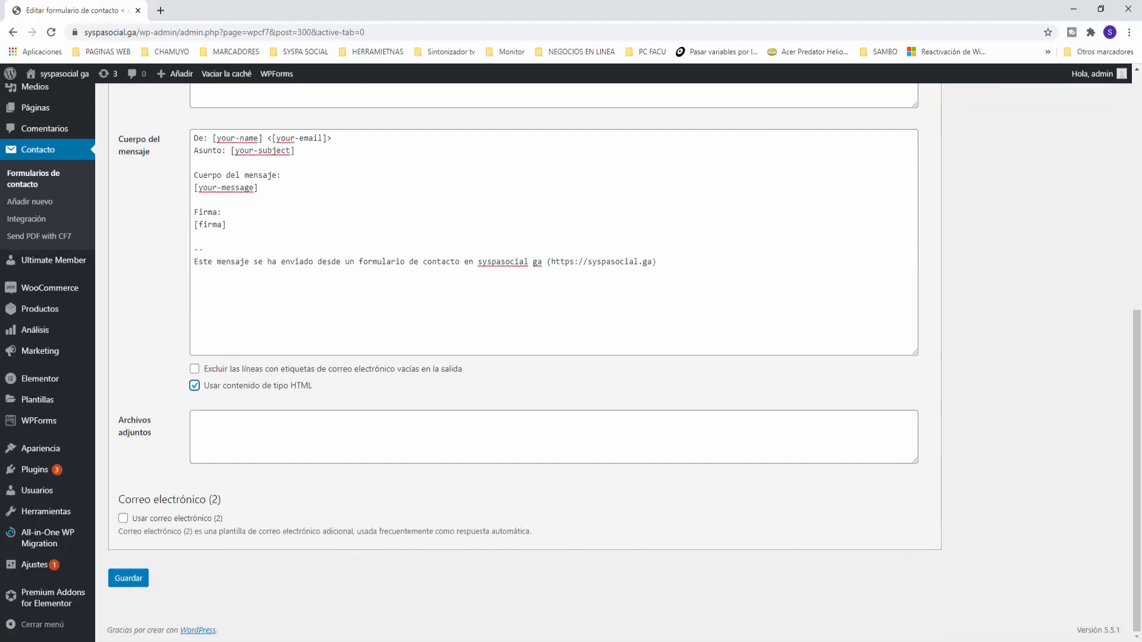
pyautogui.scroll(4, 618, 500)
pyautogui.scroll(-4, 607, 487)
# Save the mail settings and return to the Formulario template
pyautogui.moveTo(98, 561)
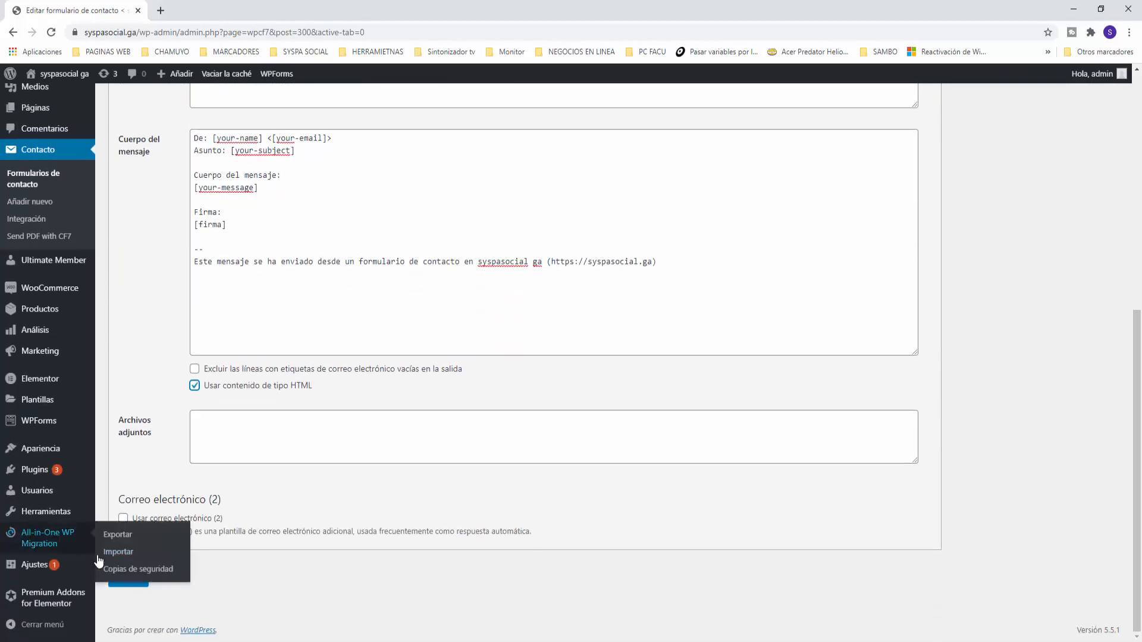
pyautogui.click(130, 580)
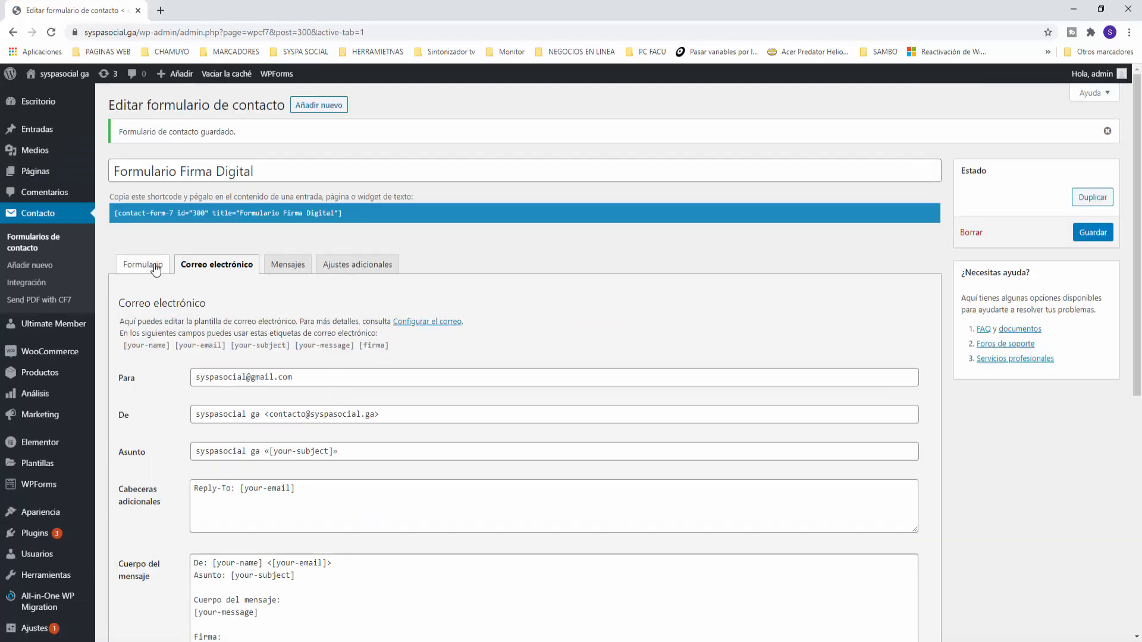
pyautogui.click(156, 269)
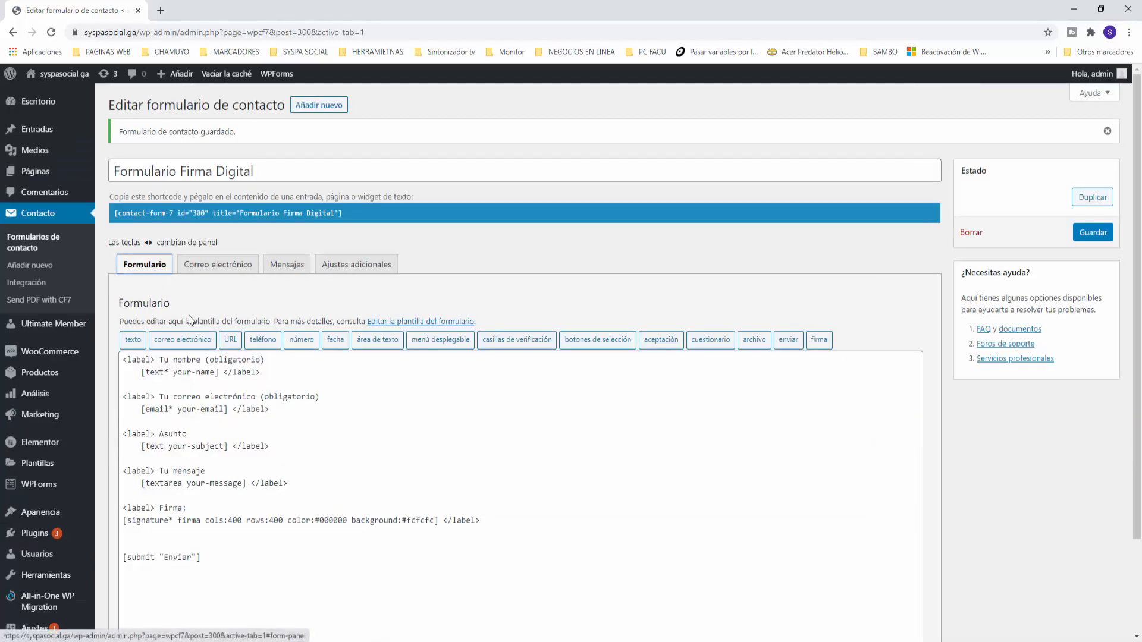
pyautogui.doubleClick(186, 523)
pyautogui.click(276, 557)
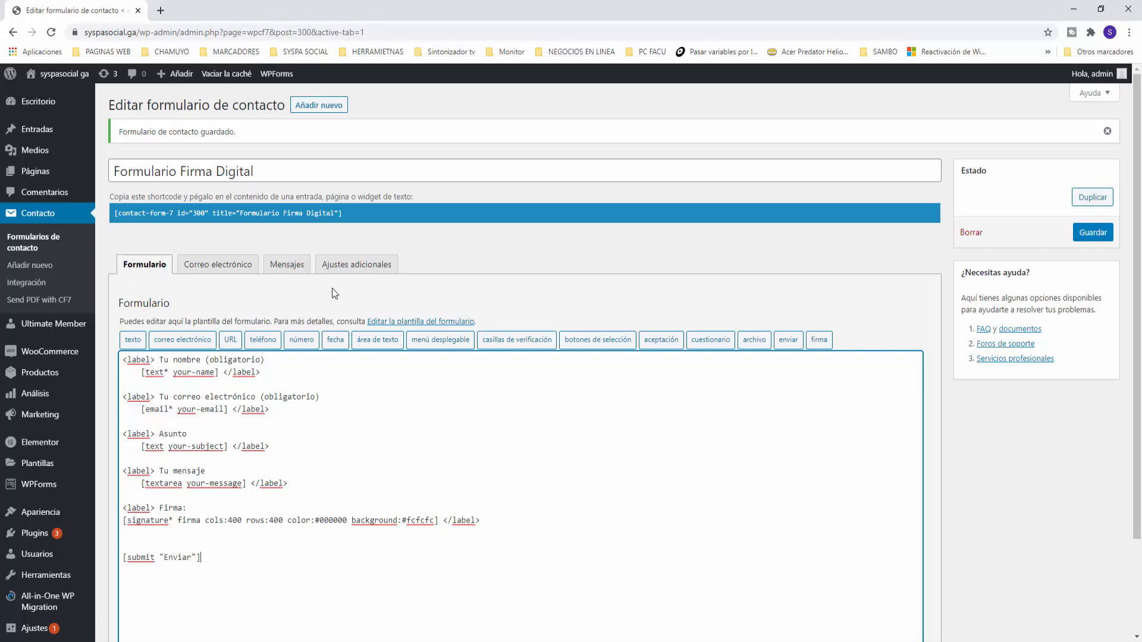
# Copy the Formulario Firma Digital shortcode to the clipboard
pyautogui.click(348, 215)
pyautogui.hotkey('ctrl', 'c')
pyautogui.rightClick(336, 215)
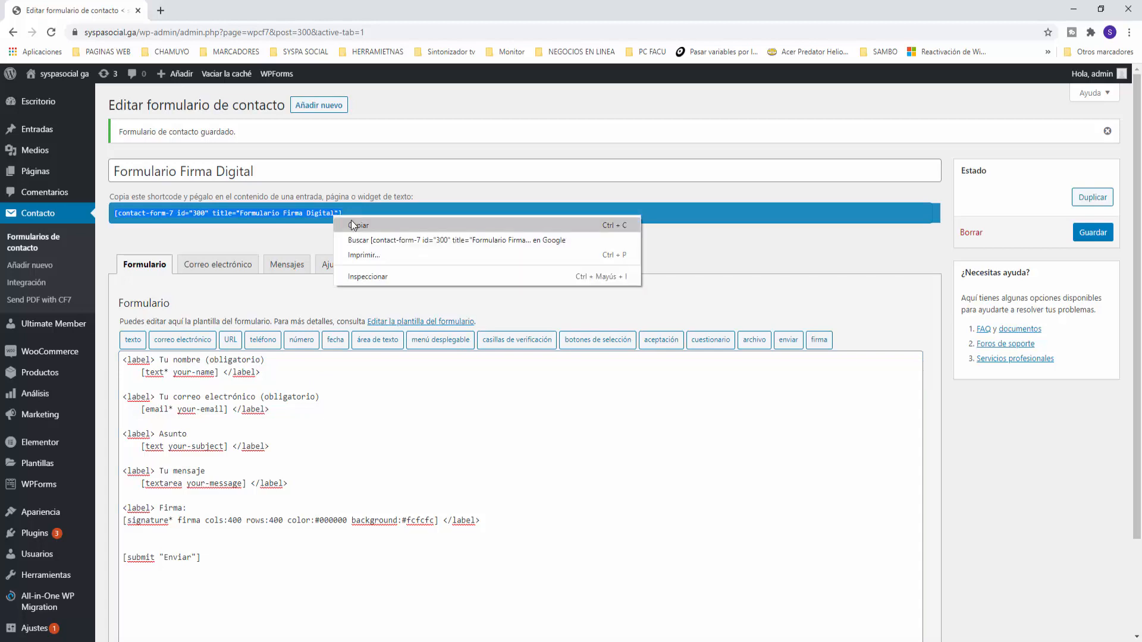
pyautogui.click(351, 220)
pyautogui.moveTo(53, 171)
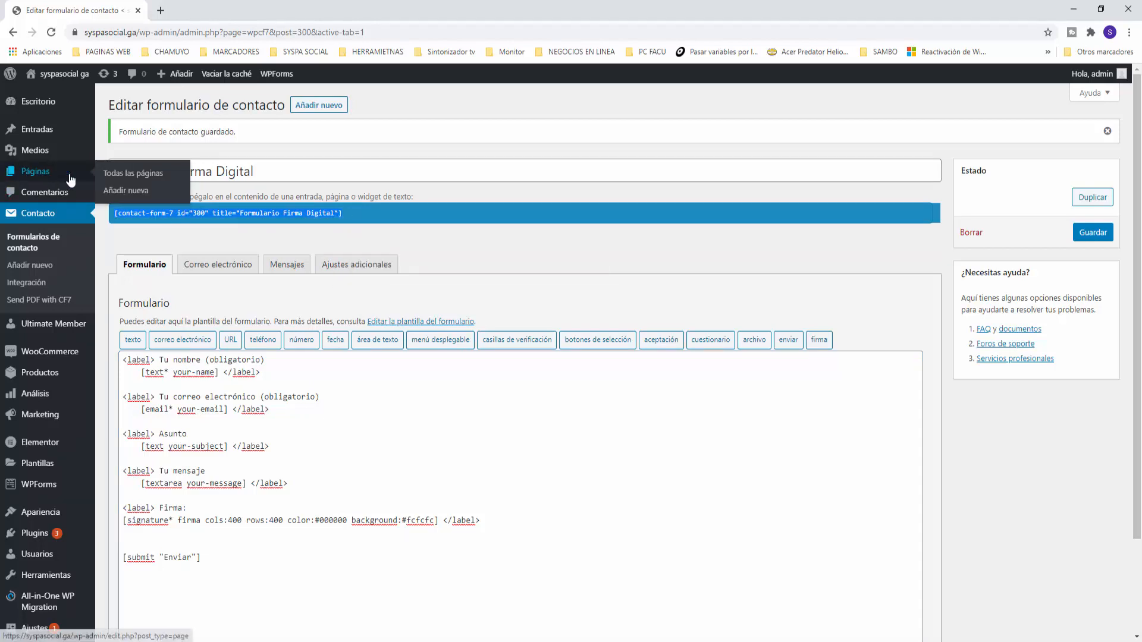
pyautogui.rightClick(130, 192)
# Start a new page titled 'Formulario de Confirmación', fixing the accent via spell-check
pyautogui.click(178, 194)
pyautogui.hotkey('ctrl', 'Tab')
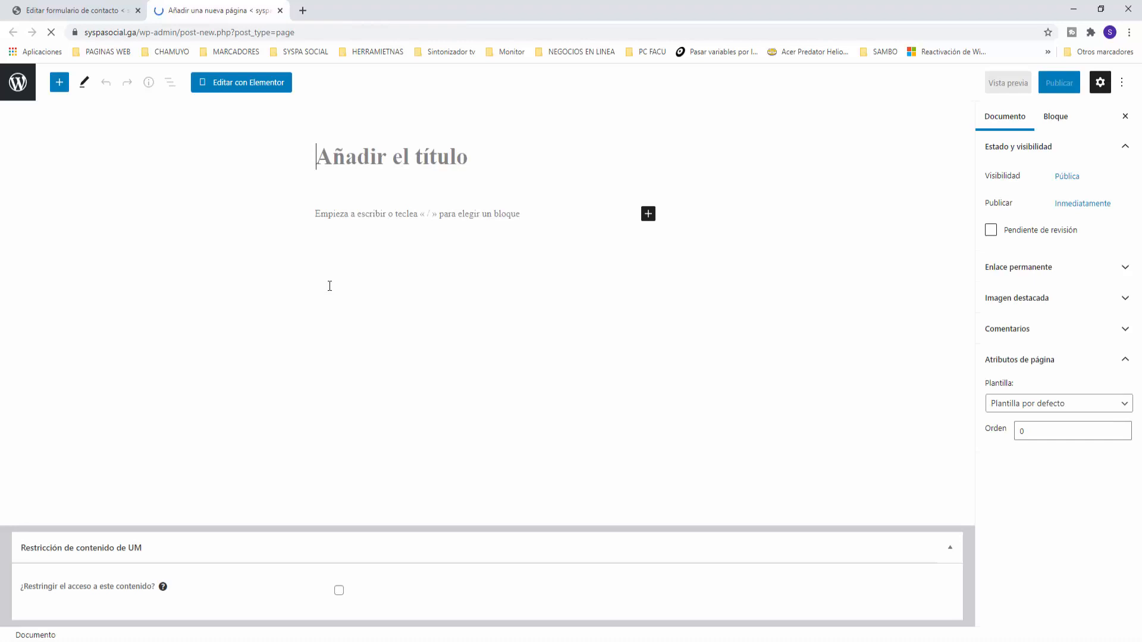
pyautogui.write('Formulario ')
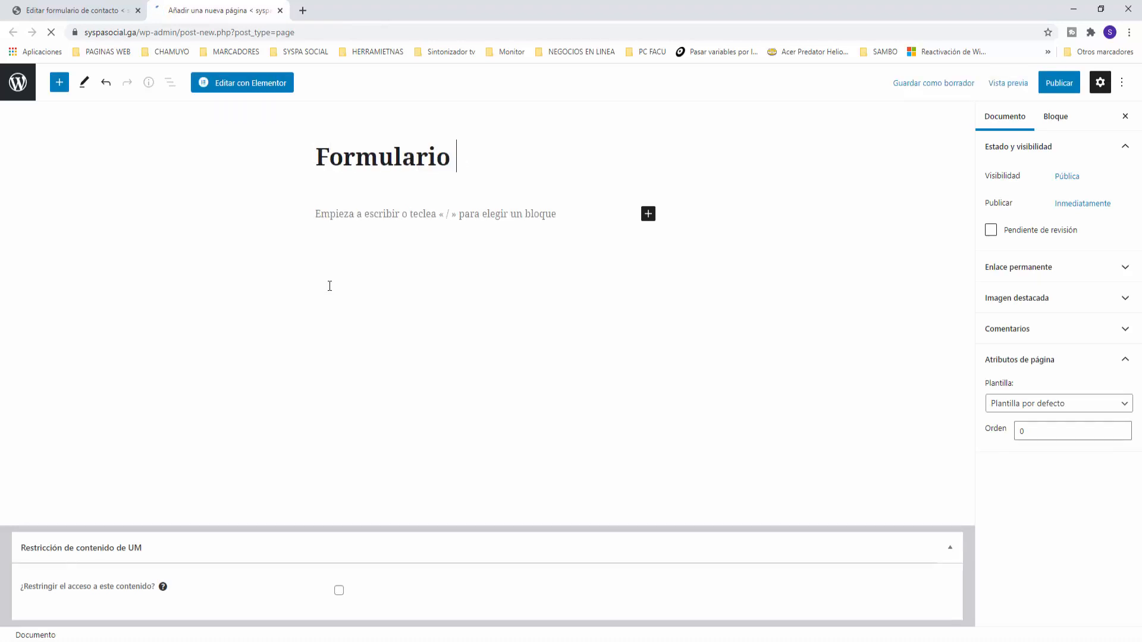
pyautogui.write('de Co')
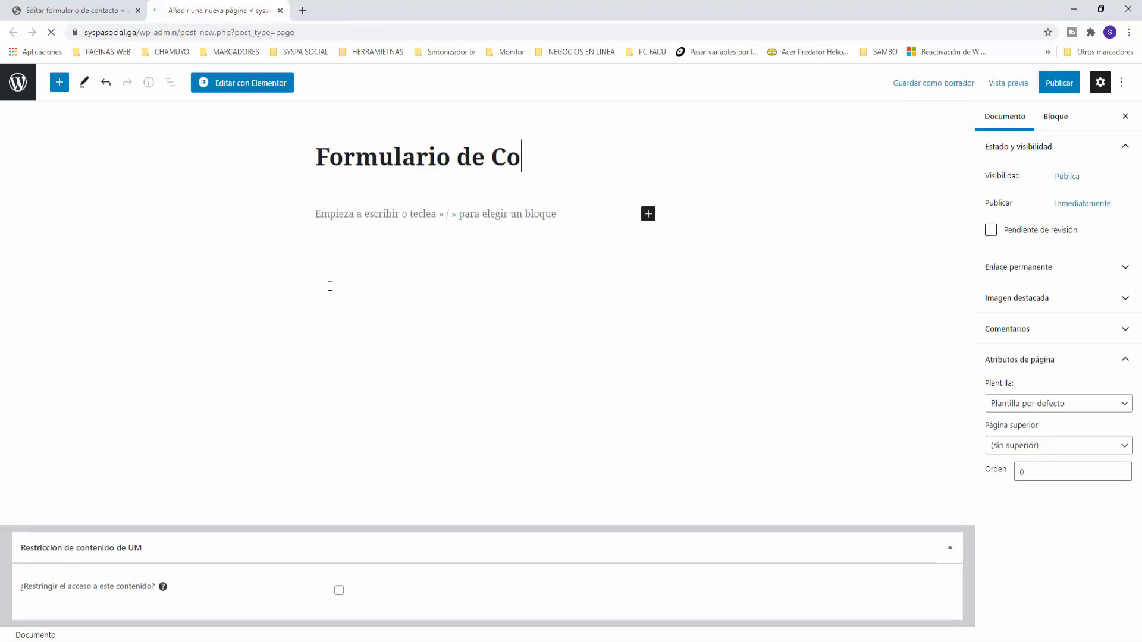
pyautogui.write('nfirmacion')
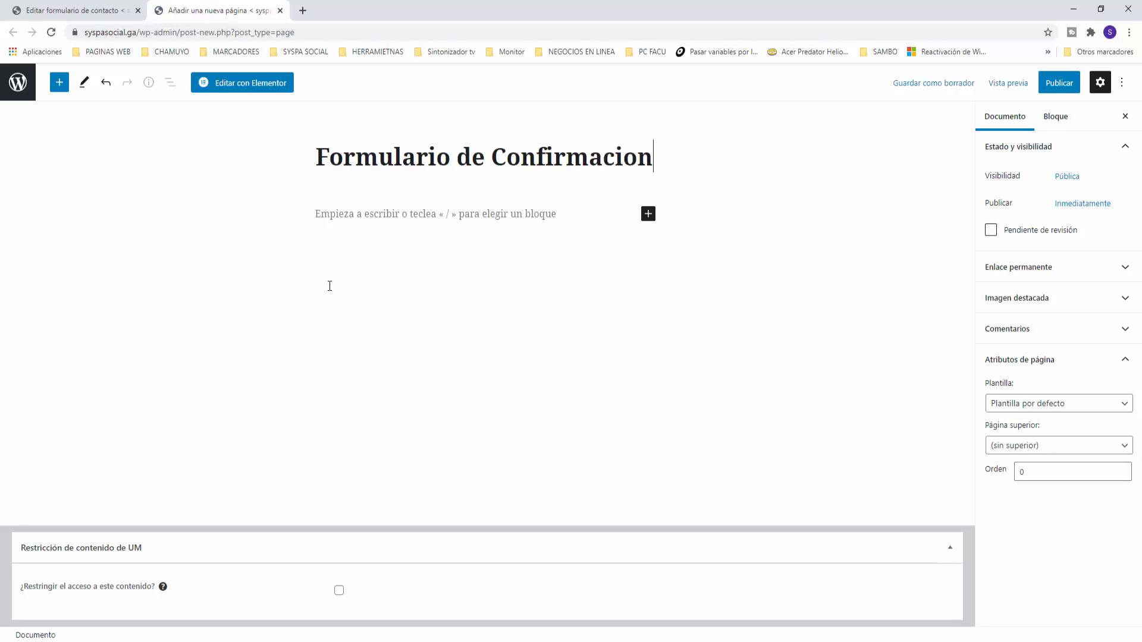
pyautogui.press('Return')
pyautogui.click(565, 167)
pyautogui.rightClick(586, 160)
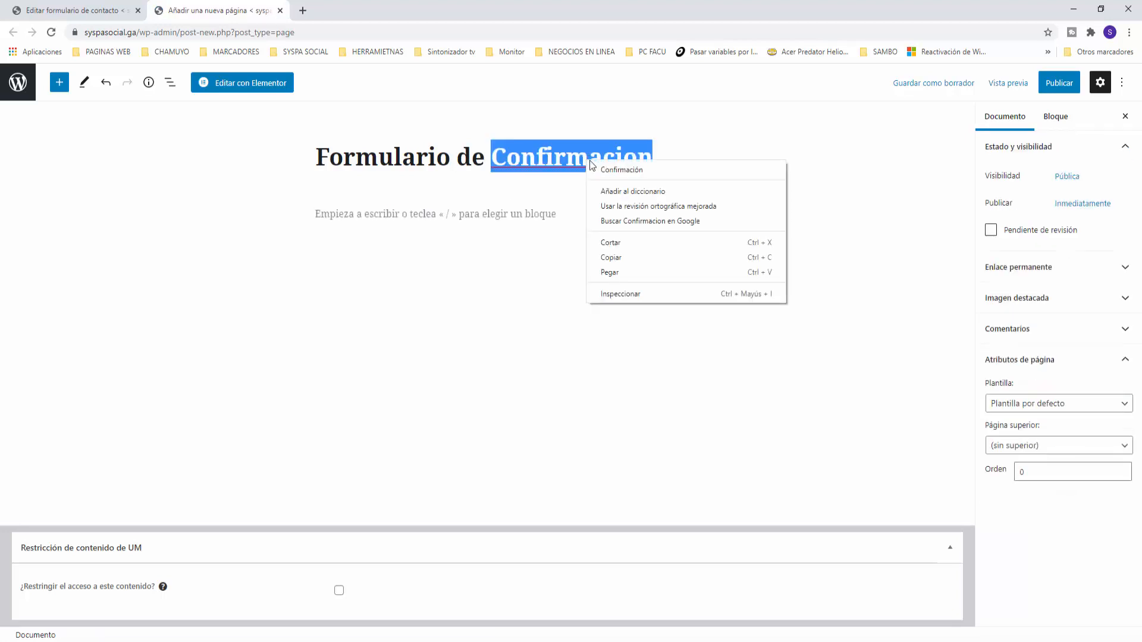
pyautogui.click(612, 168)
# Add a Shortcode block with the pasted contact form shortcode and publish the page
pyautogui.click(430, 212)
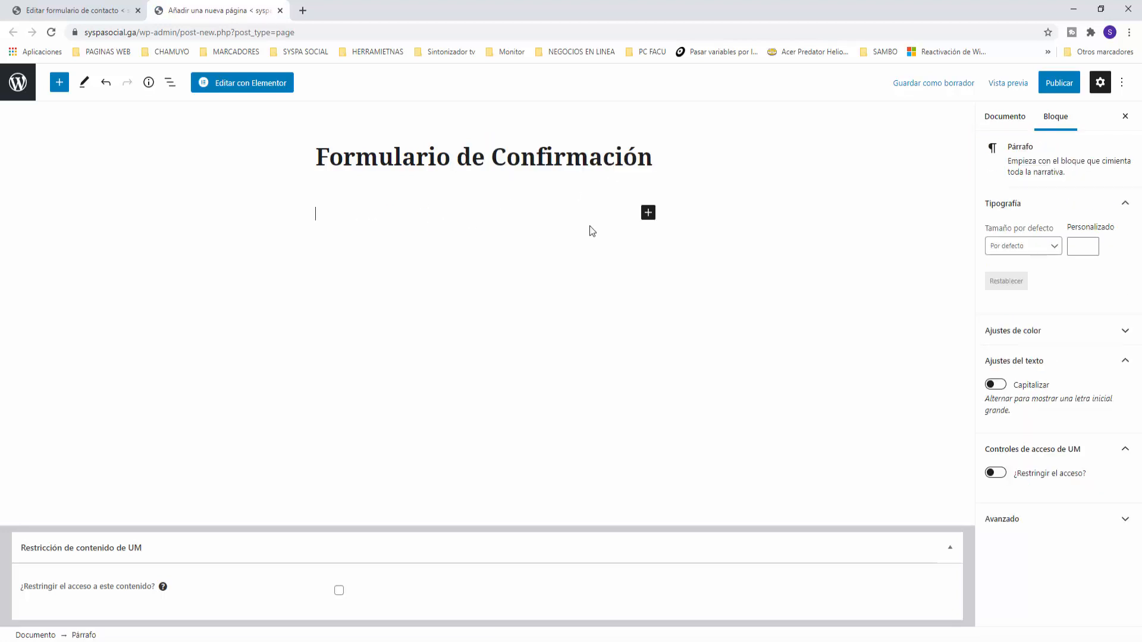
pyautogui.click(650, 215)
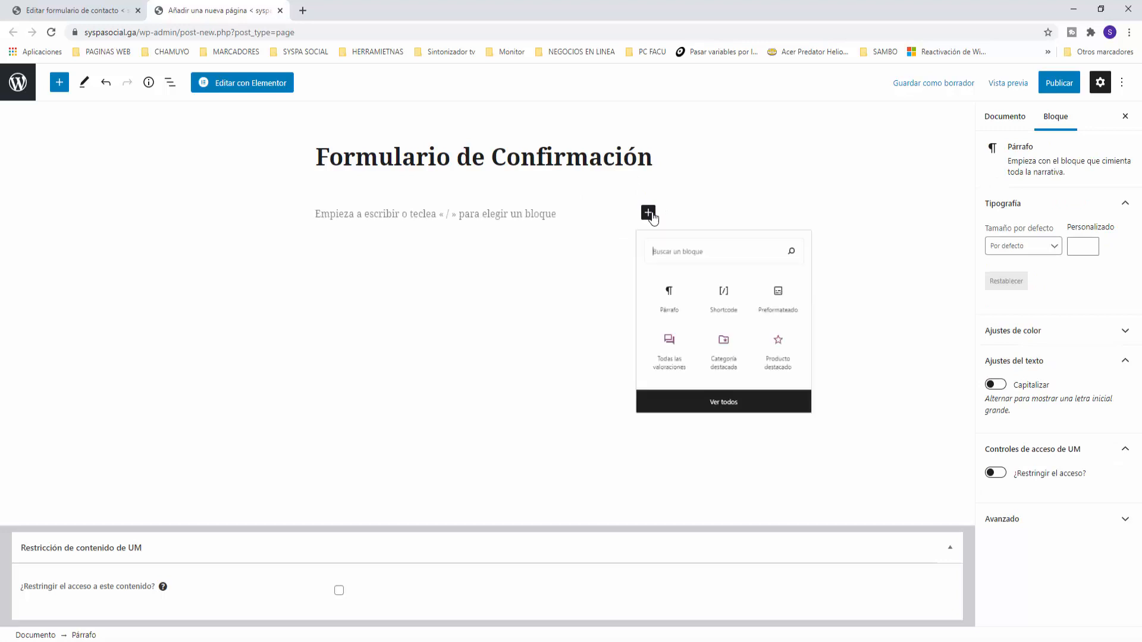
pyautogui.click(738, 311)
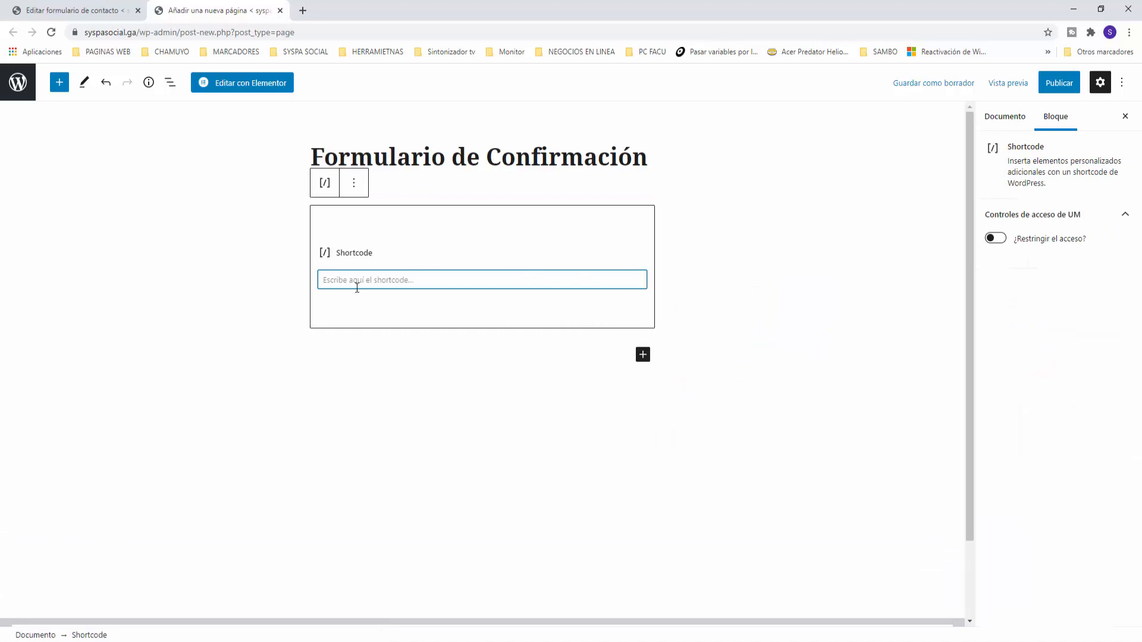
pyautogui.hotkey('ctrl', 'v')
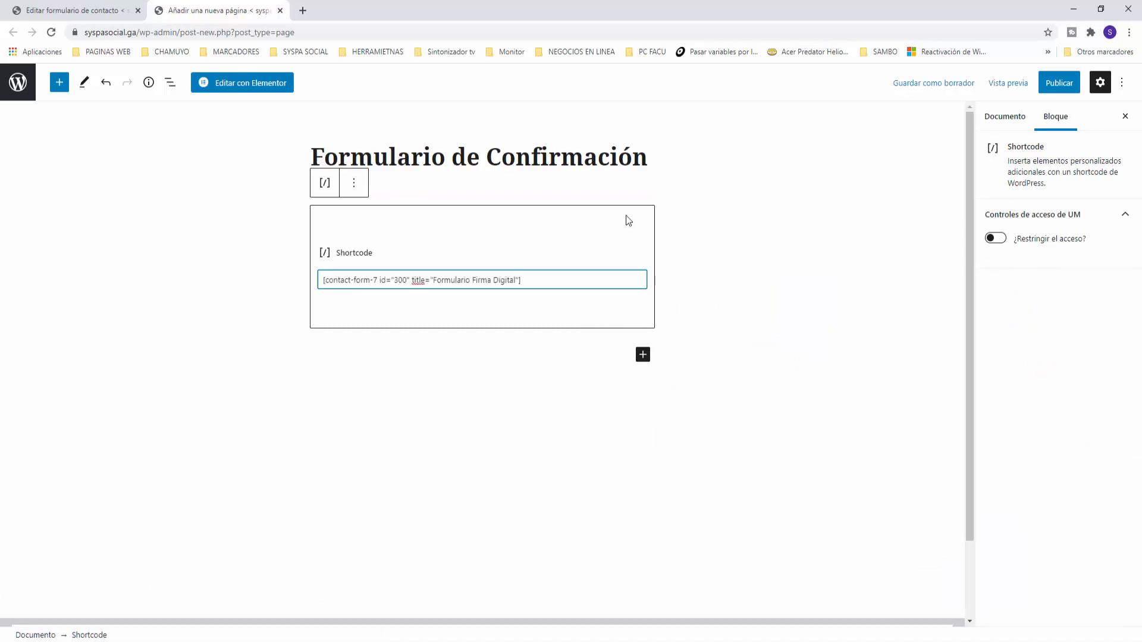
pyautogui.click(868, 208)
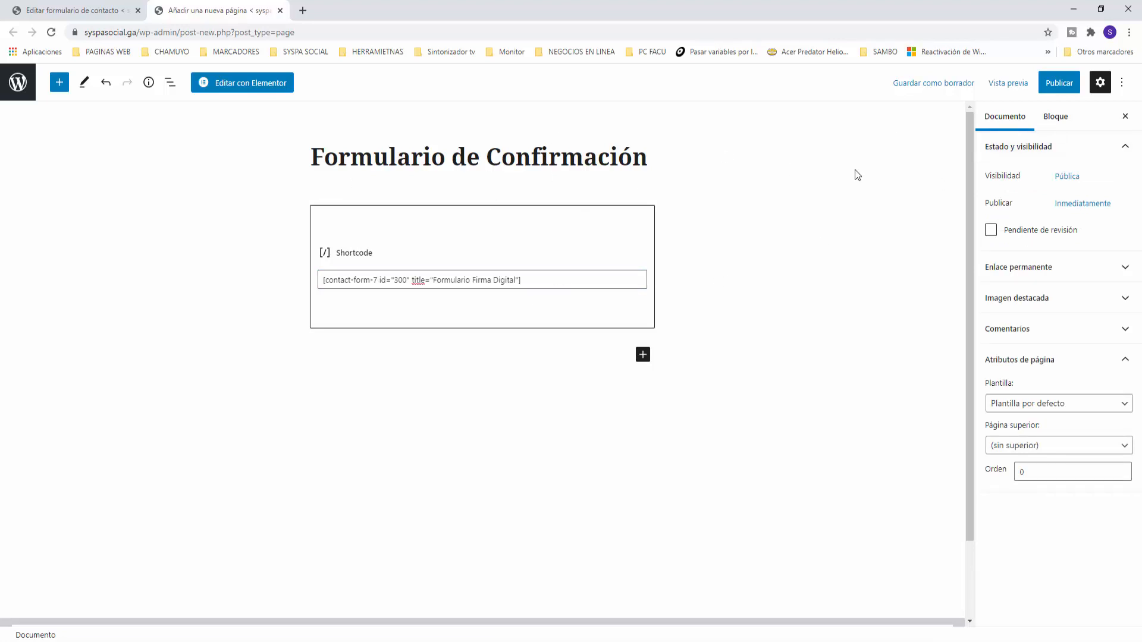
pyautogui.click(1064, 83)
pyautogui.click(1020, 85)
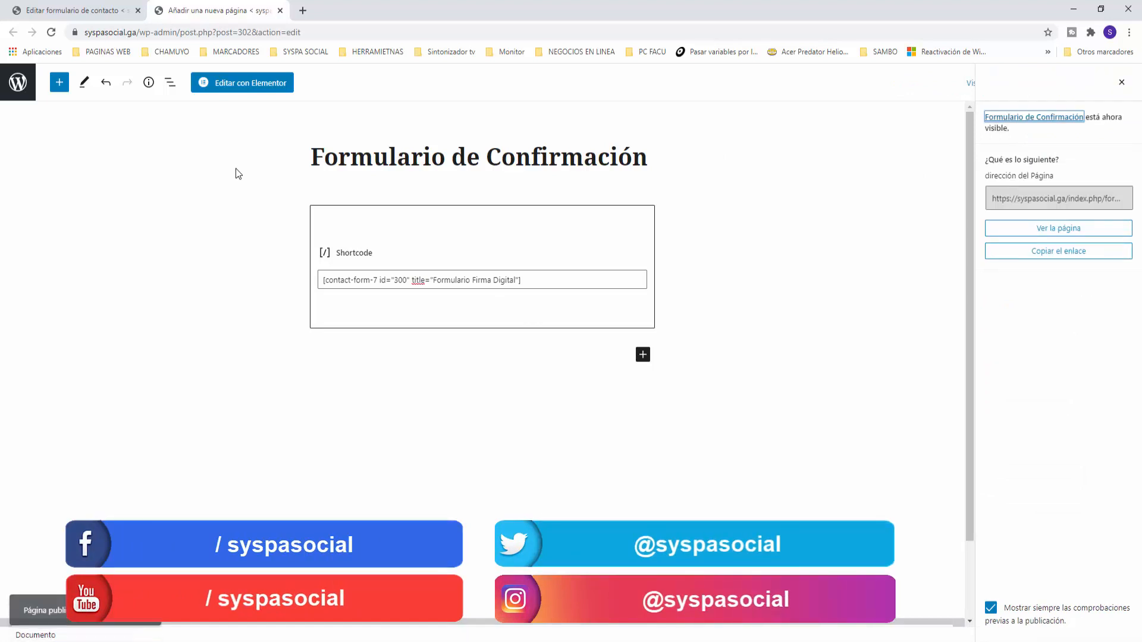
# Open the Apariencia > Menús admin page in a new tab
pyautogui.click(281, 11)
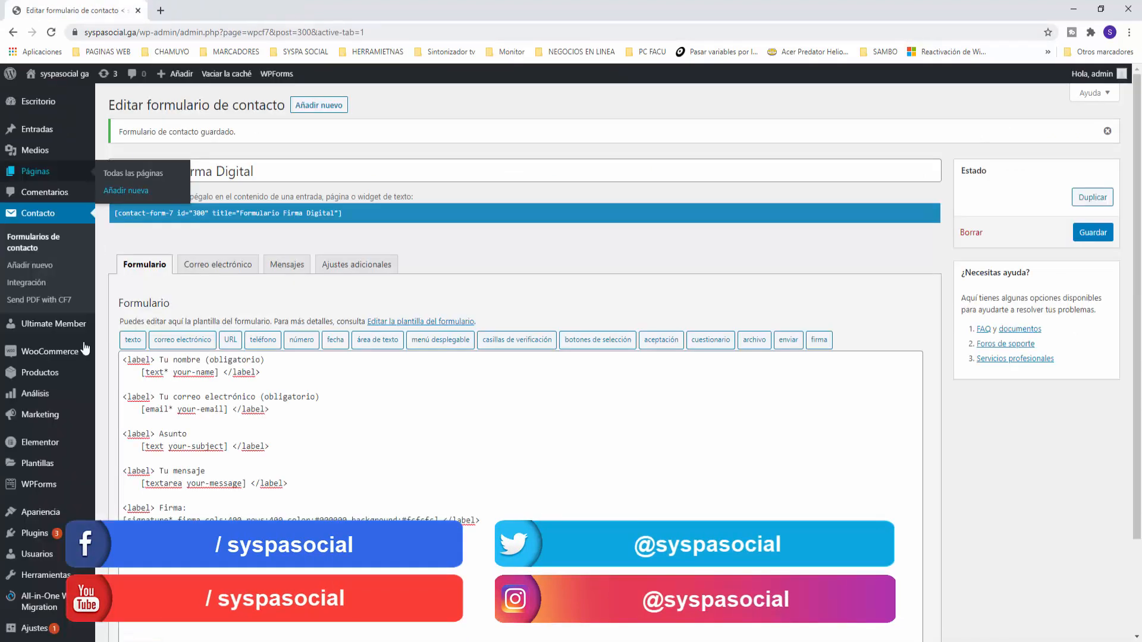
pyautogui.moveTo(53, 515)
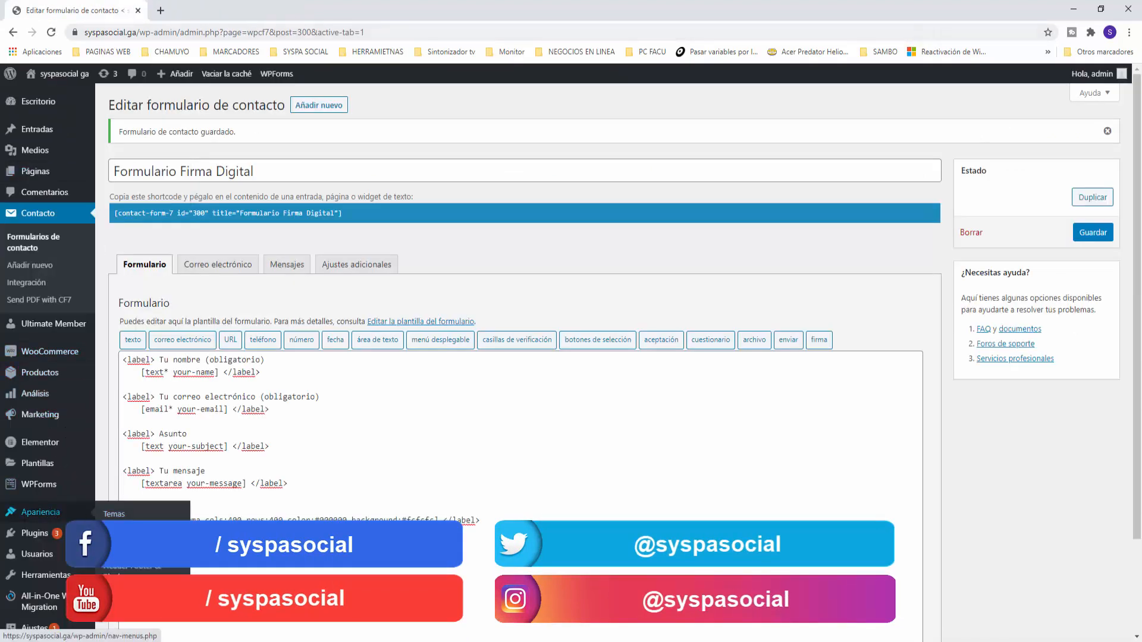
pyautogui.rightClick(124, 550)
pyautogui.click(170, 449)
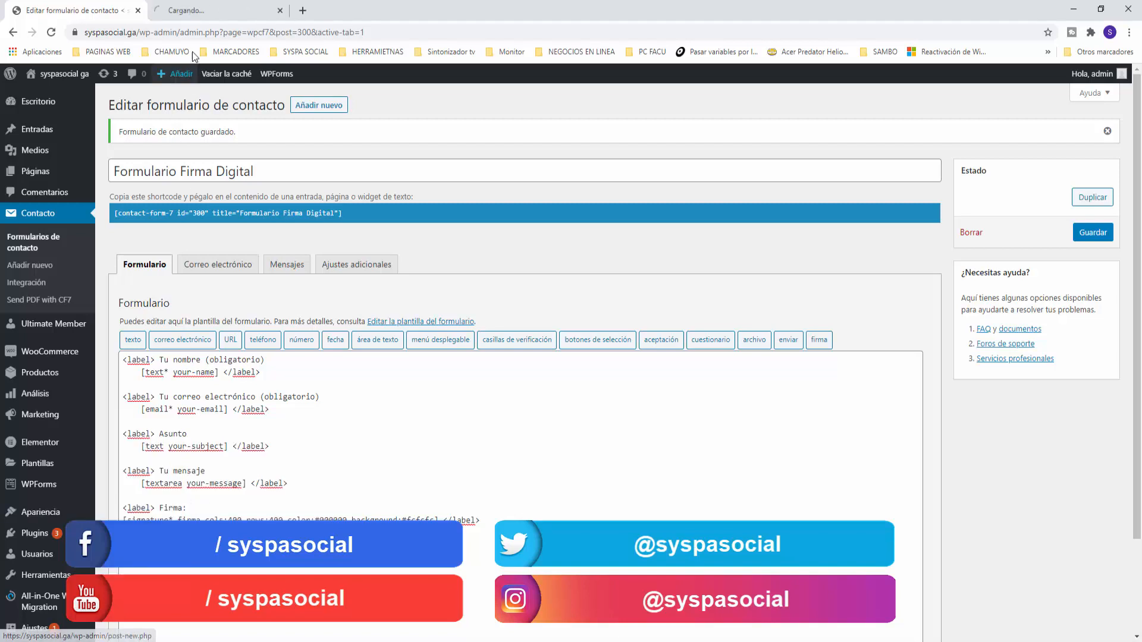
pyautogui.click(209, 12)
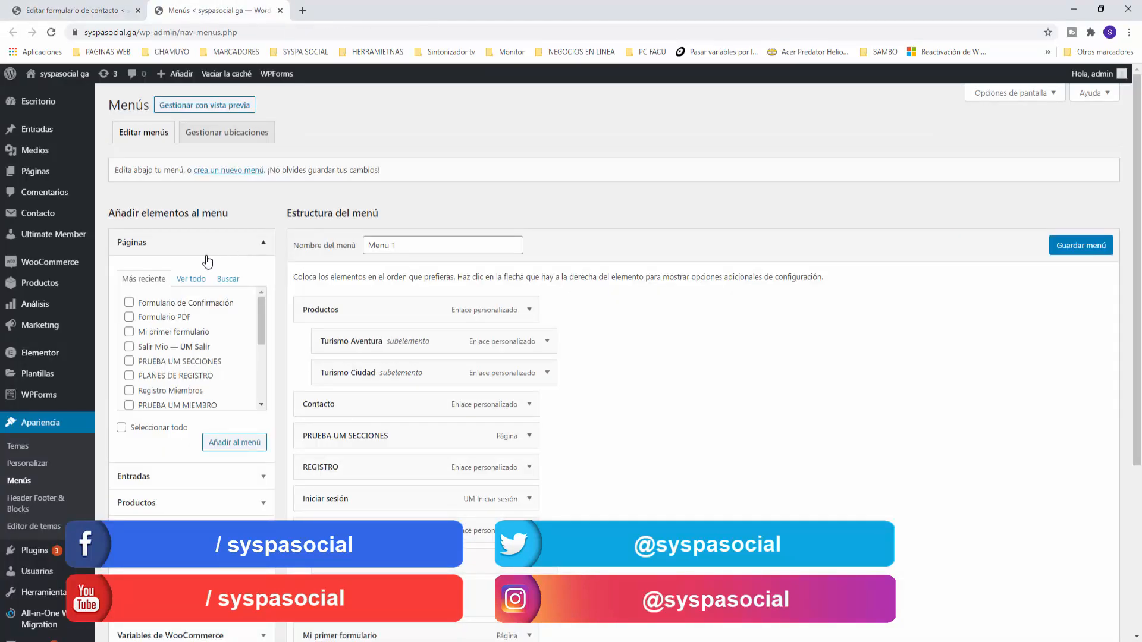
# Add the Formulario de Confirmación page to Menu 1 above YOUTUBE and save the menu
pyautogui.click(129, 303)
pyautogui.click(244, 442)
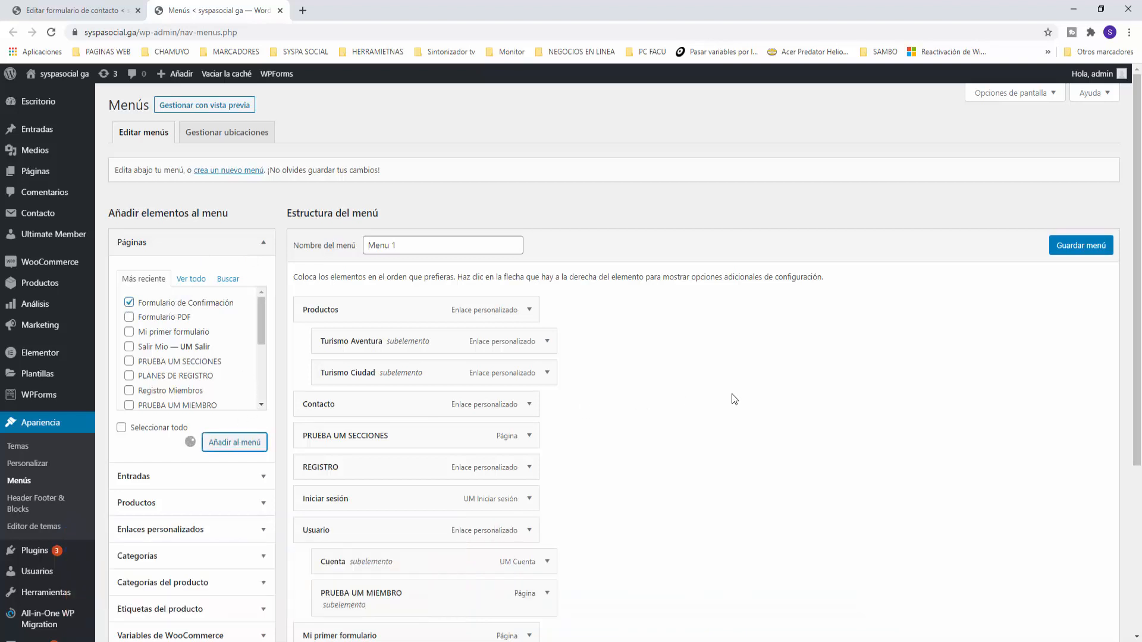
pyautogui.scroll(-3, 732, 395)
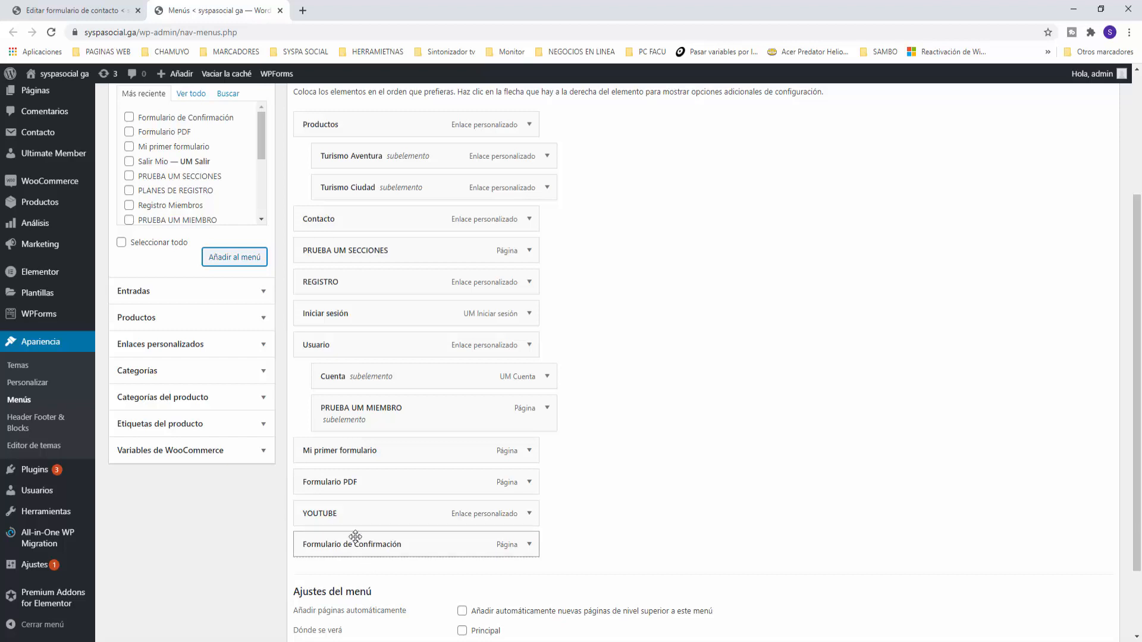
pyautogui.moveTo(386, 541); pyautogui.dragTo(360, 516)
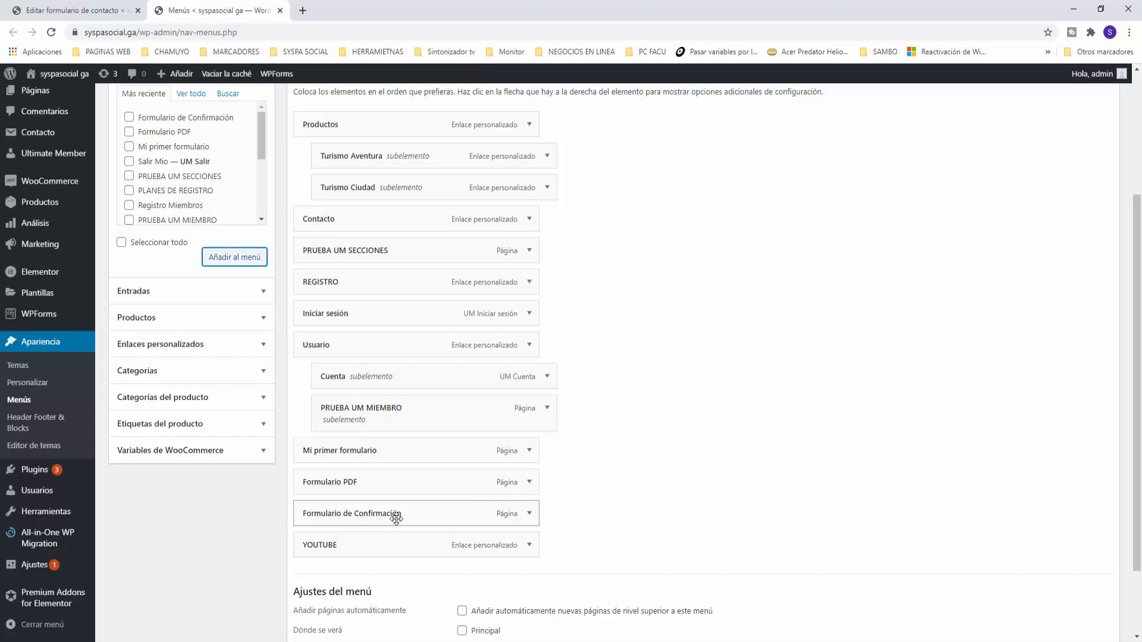
pyautogui.scroll(3, 396, 519)
pyautogui.click(1076, 246)
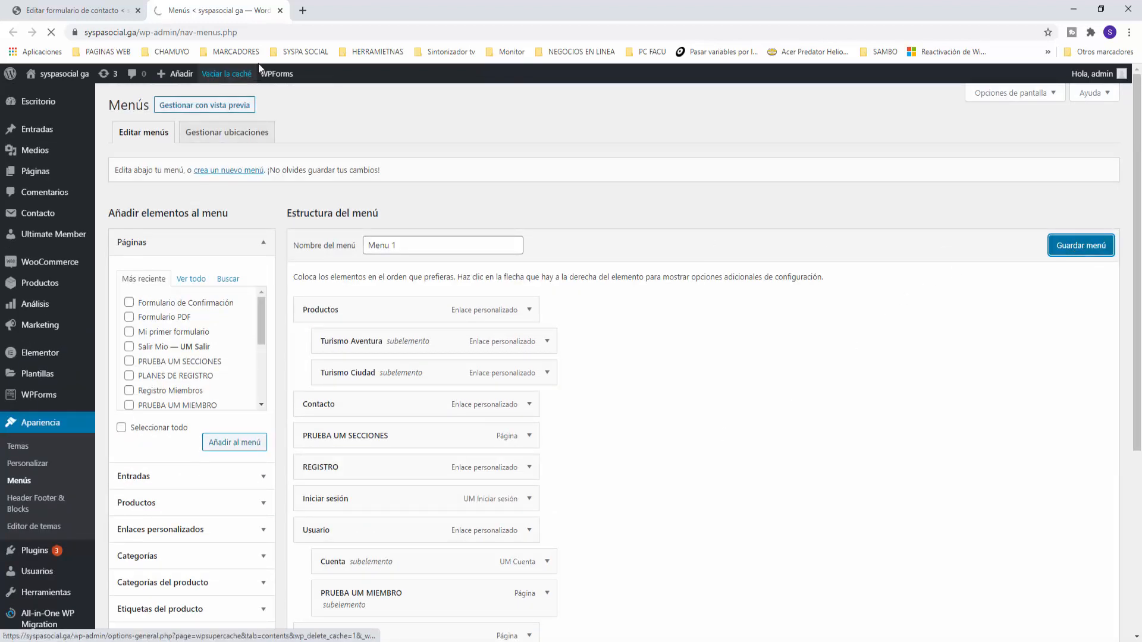
# Open the live site in a new browser tab
pyautogui.click(283, 9)
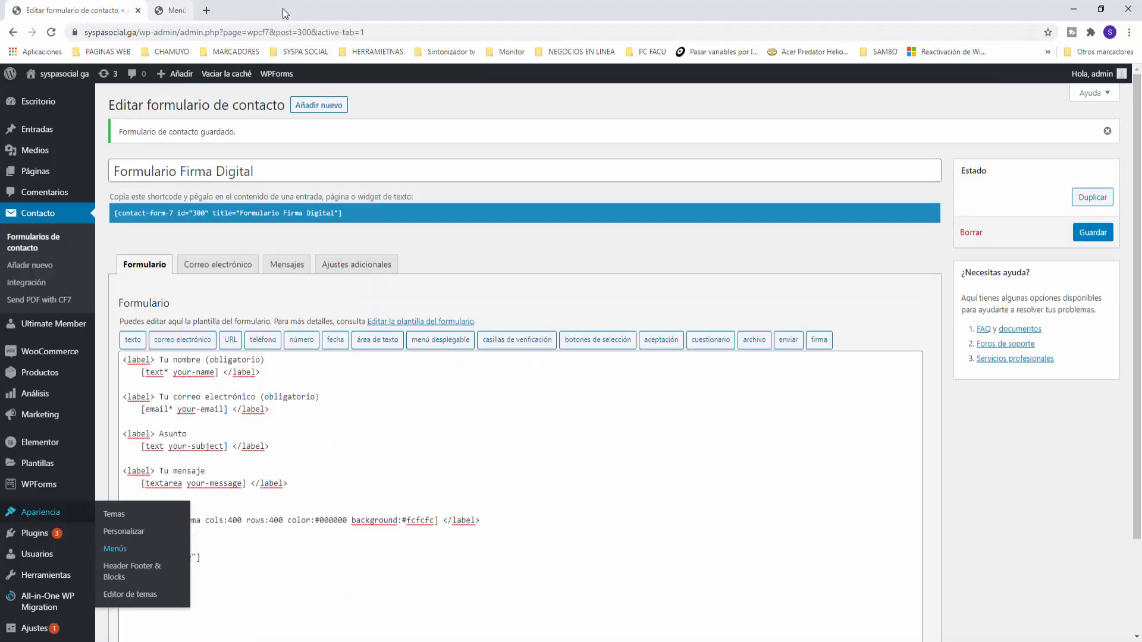
pyautogui.moveTo(53, 74)
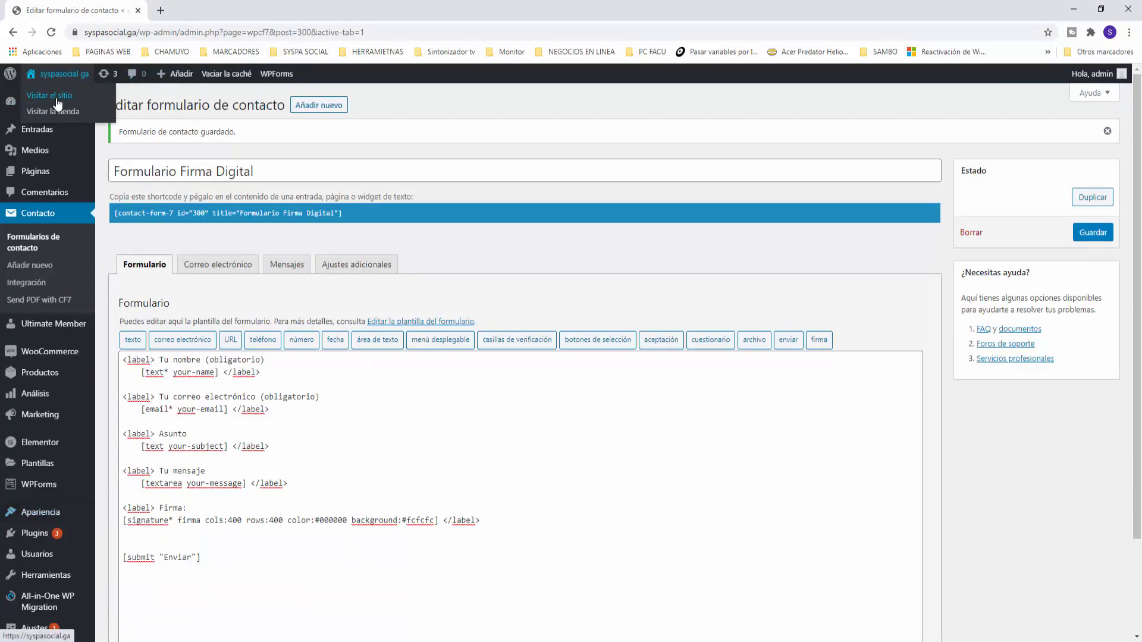
pyautogui.rightClick(57, 104)
pyautogui.click(72, 110)
pyautogui.click(201, 17)
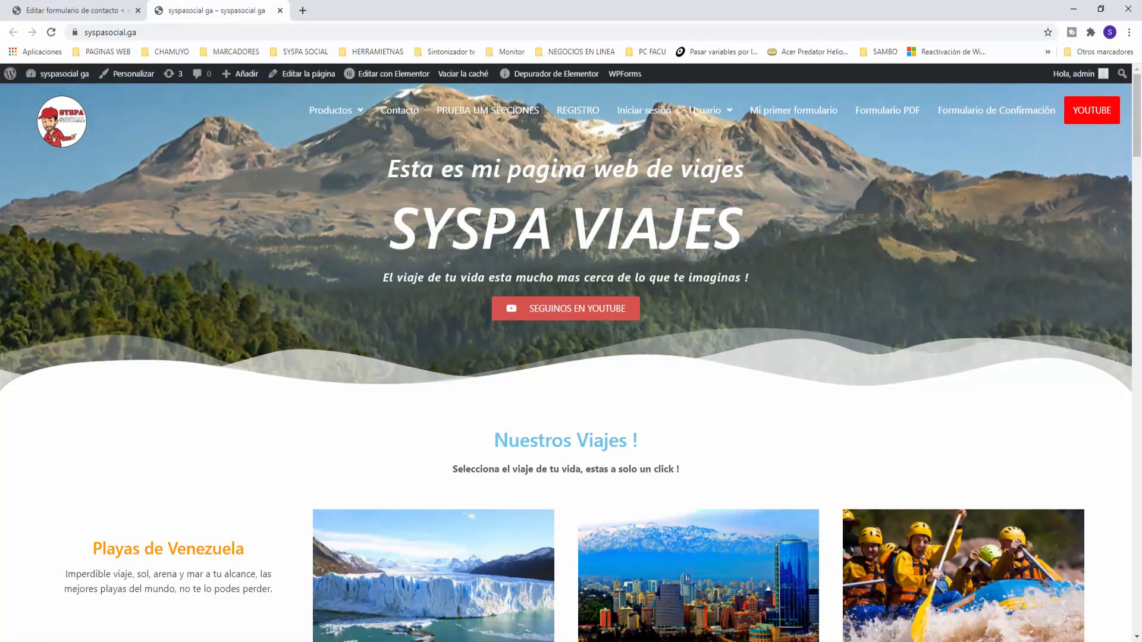
# Open Formulario de Confirmación from the site menu and begin entering a test name in Tu nombre
pyautogui.scroll(-12, 496, 218)
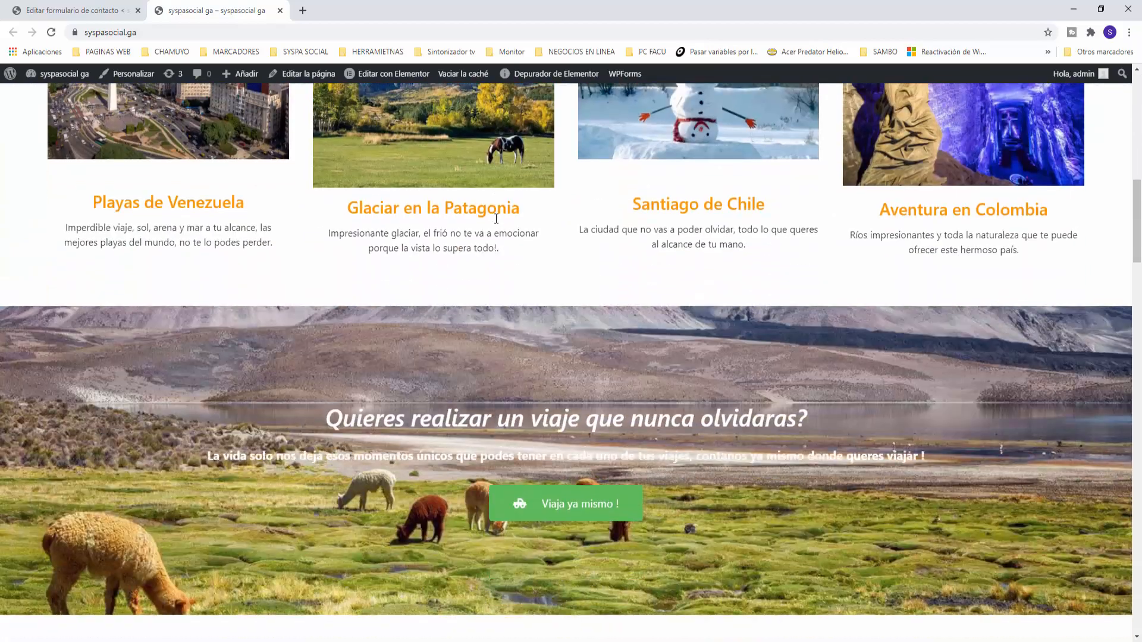
pyautogui.scroll(-13, 496, 218)
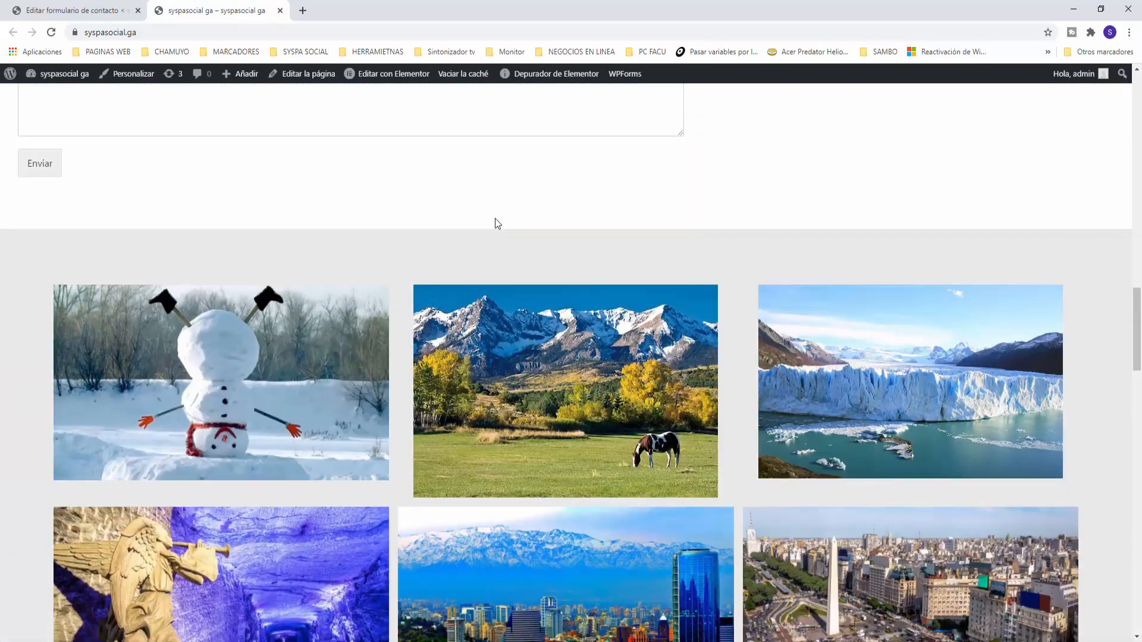
pyautogui.scroll(-15, 496, 222)
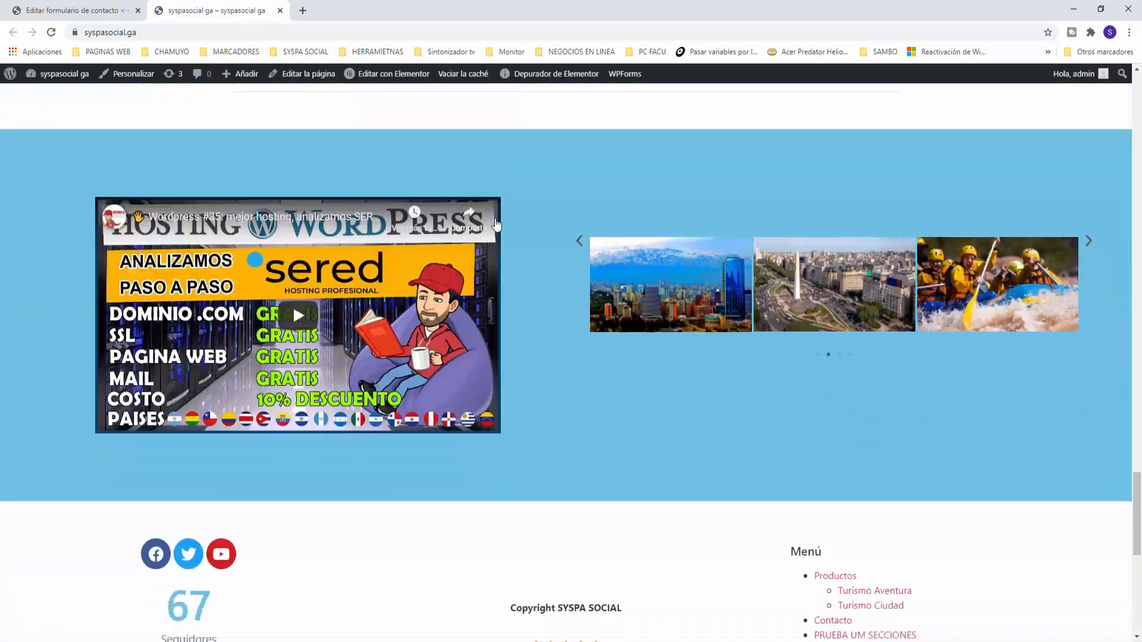
pyautogui.scroll(-5, 496, 222)
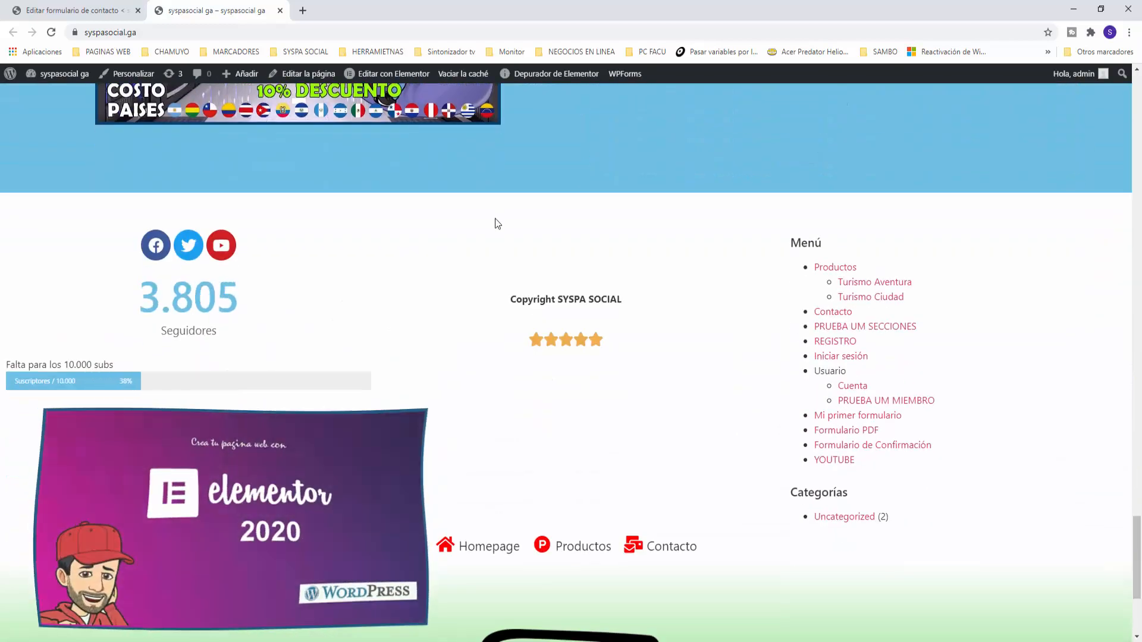
pyautogui.scroll(-3, 495, 220)
pyautogui.scroll(13, 495, 220)
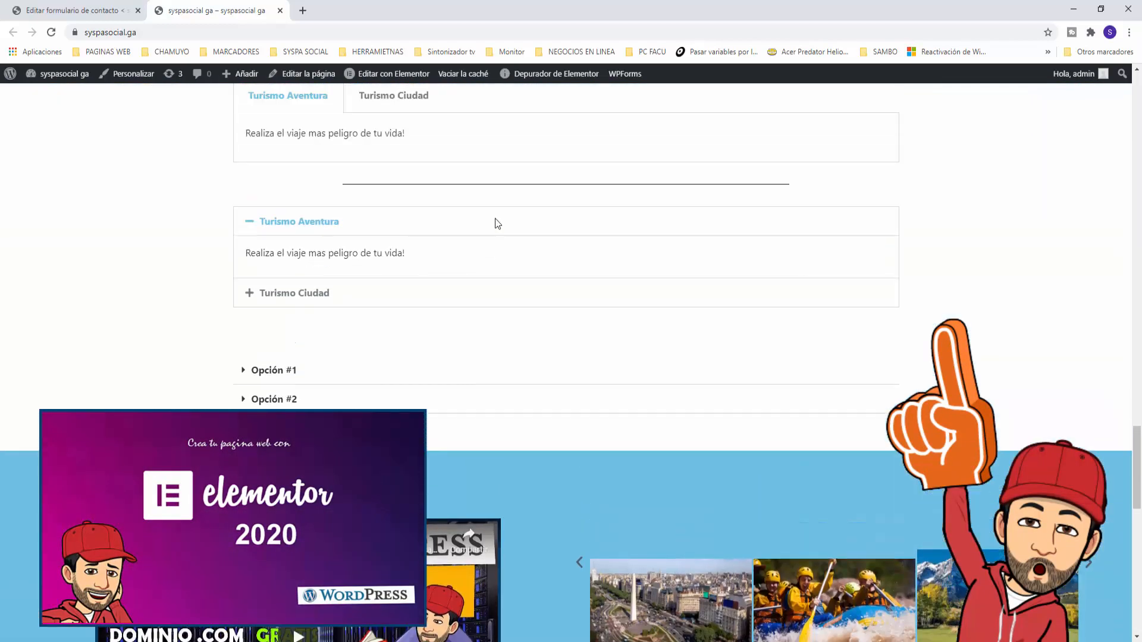
pyautogui.scroll(10, 496, 223)
pyautogui.scroll(20, 497, 225)
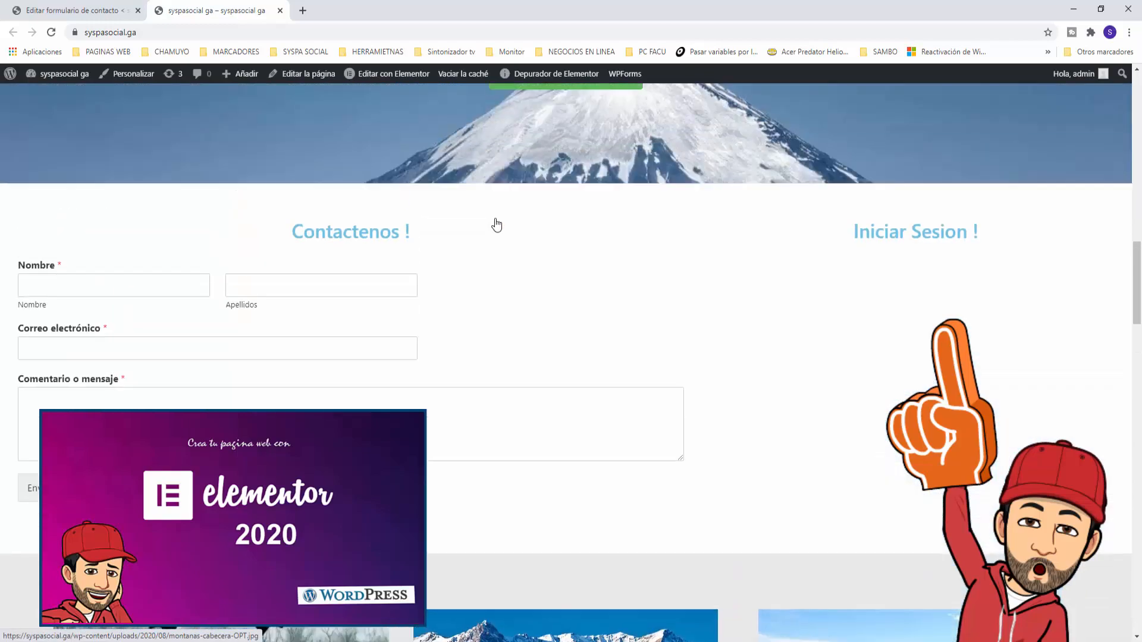
pyautogui.scroll(3, 496, 224)
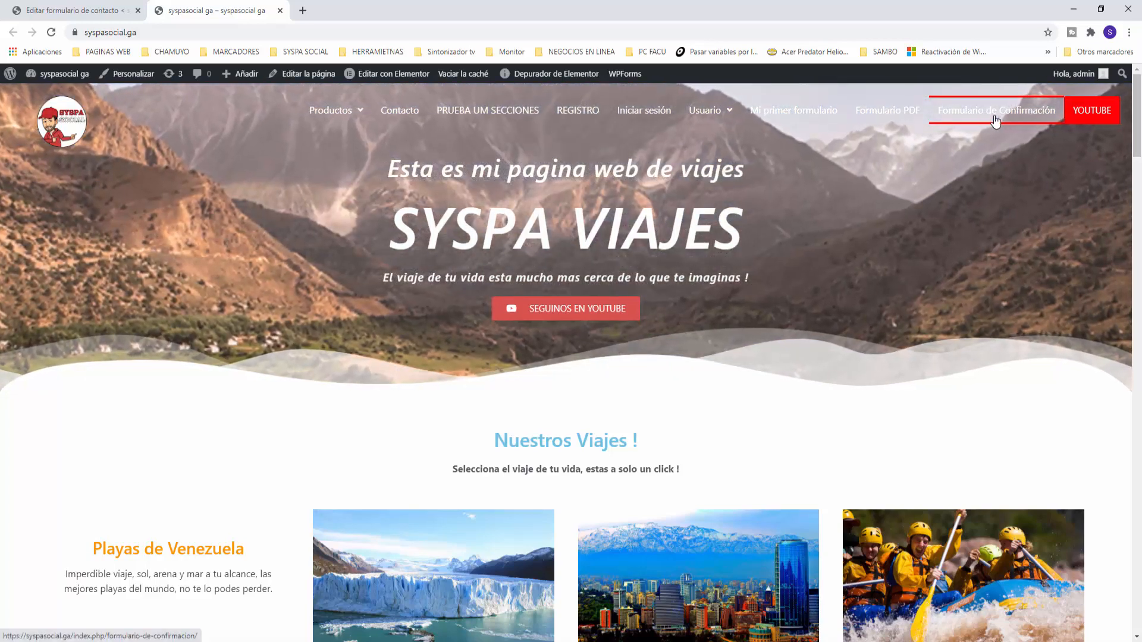
pyautogui.click(997, 121)
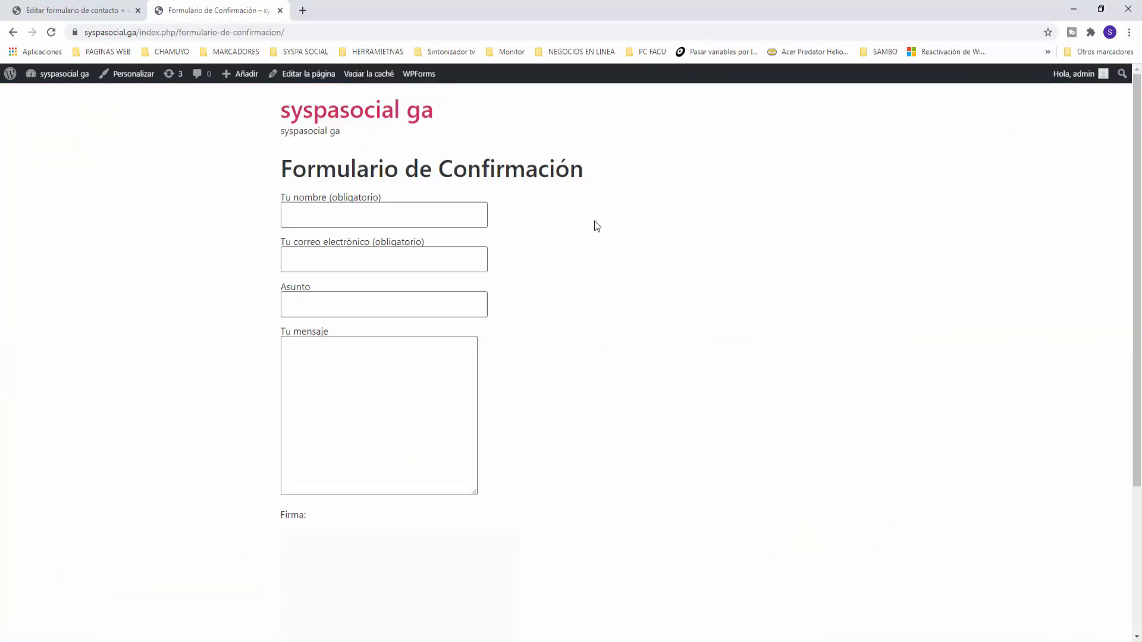
pyautogui.click(389, 220)
pyautogui.write('juan')
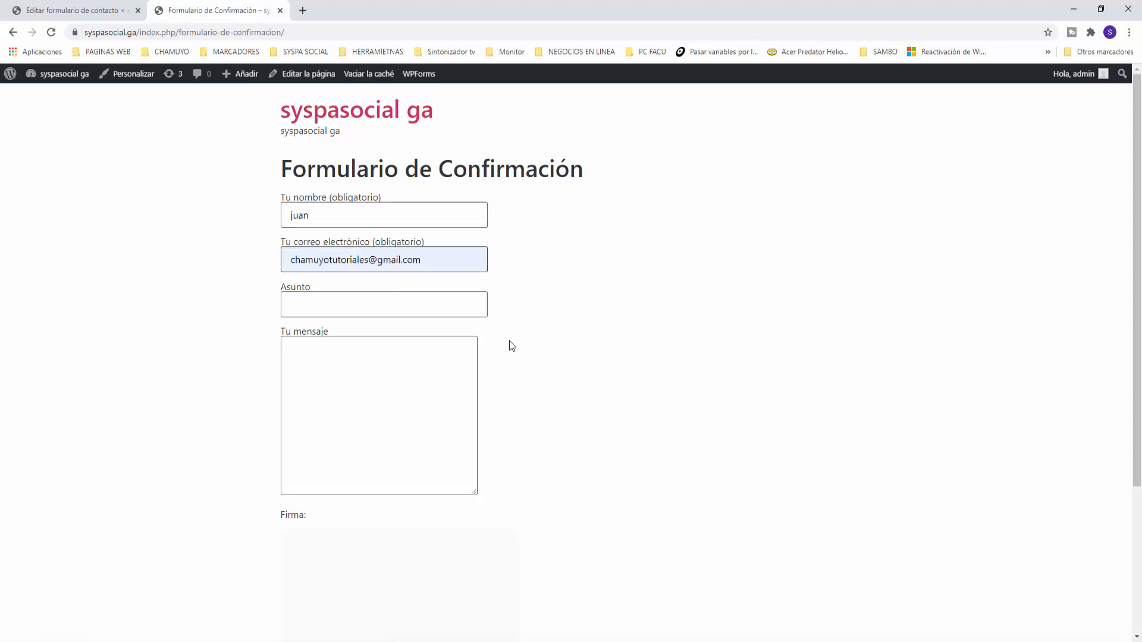
# Fill Asunto with 'juan asunto' and Tu mensaje with 'juan mensaje'
pyautogui.click(363, 308)
pyautogui.write('juan')
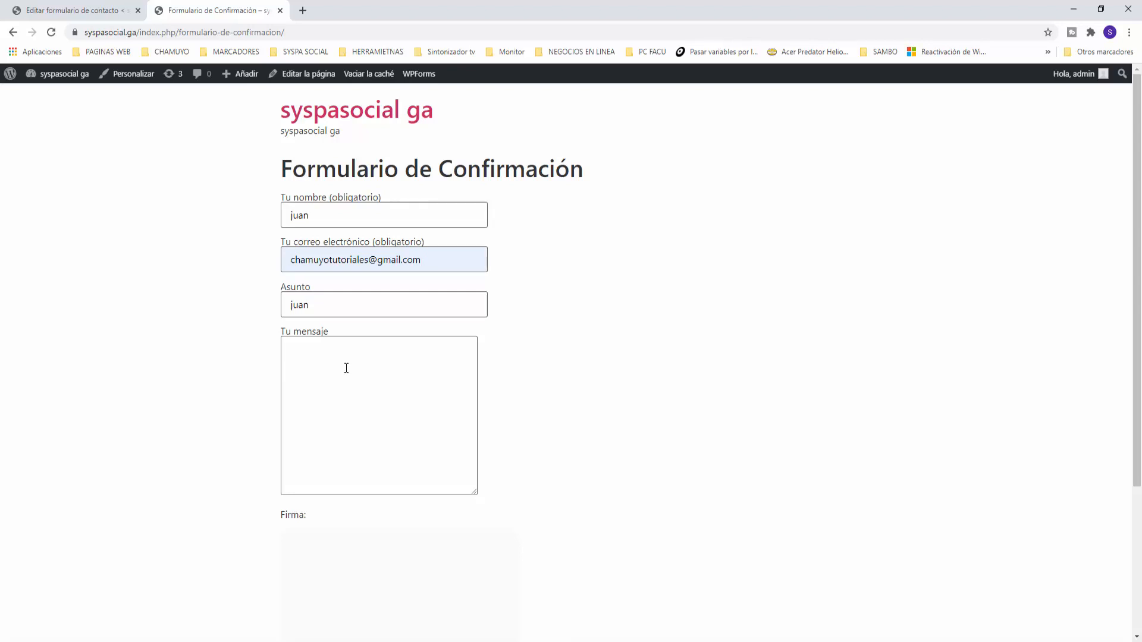
pyautogui.click(346, 368)
pyautogui.write('juan mensaje')
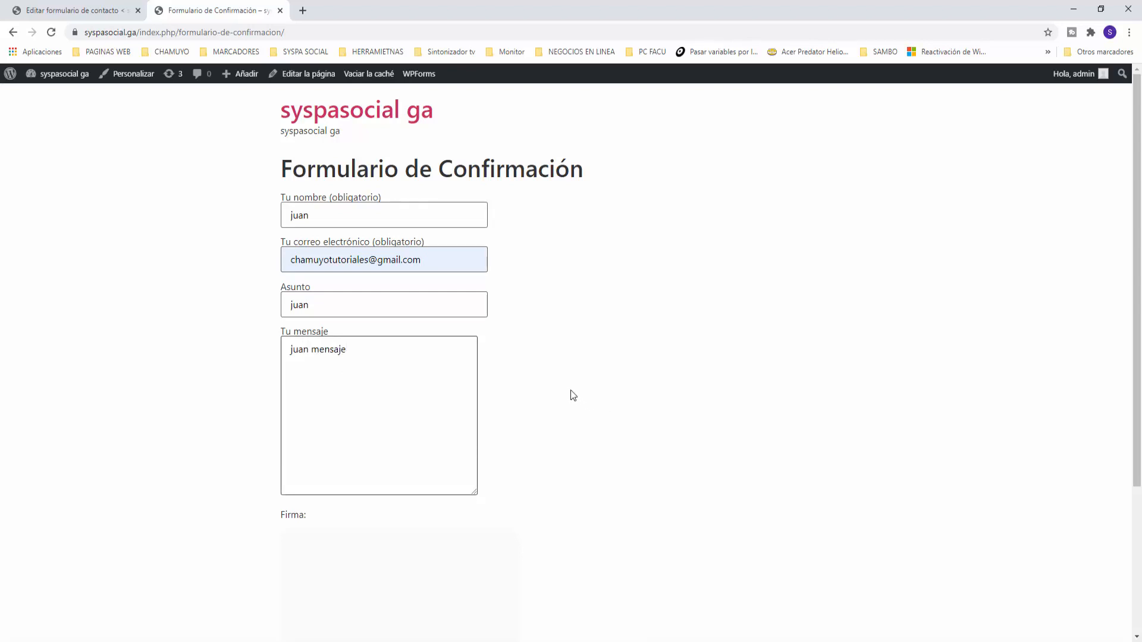
pyautogui.click(404, 311)
pyautogui.write('asunto')
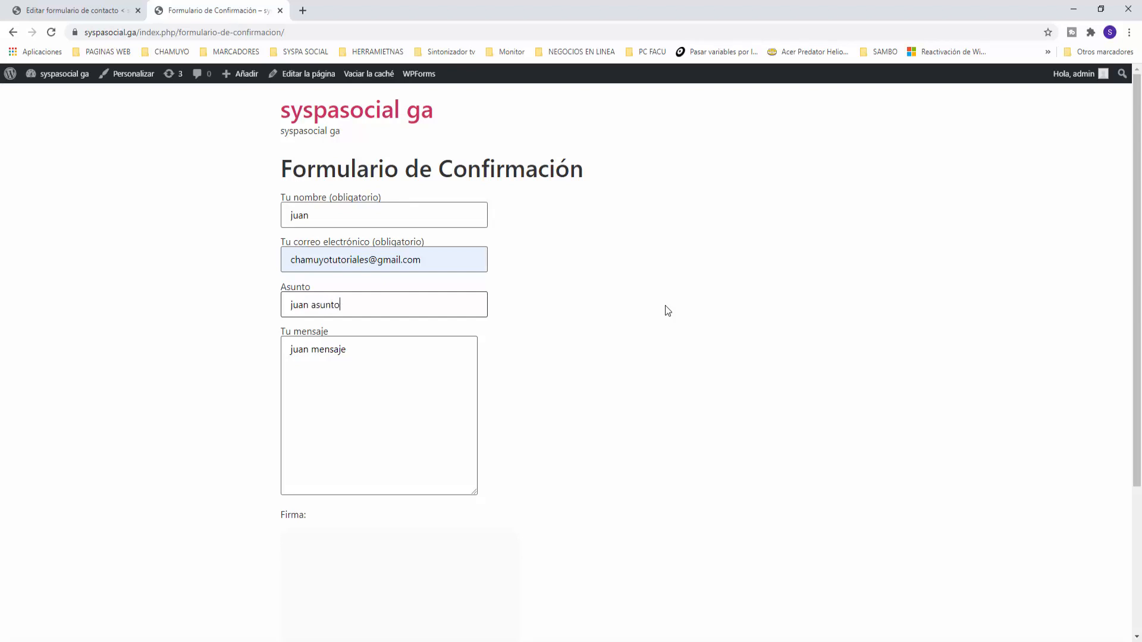
pyautogui.click(641, 448)
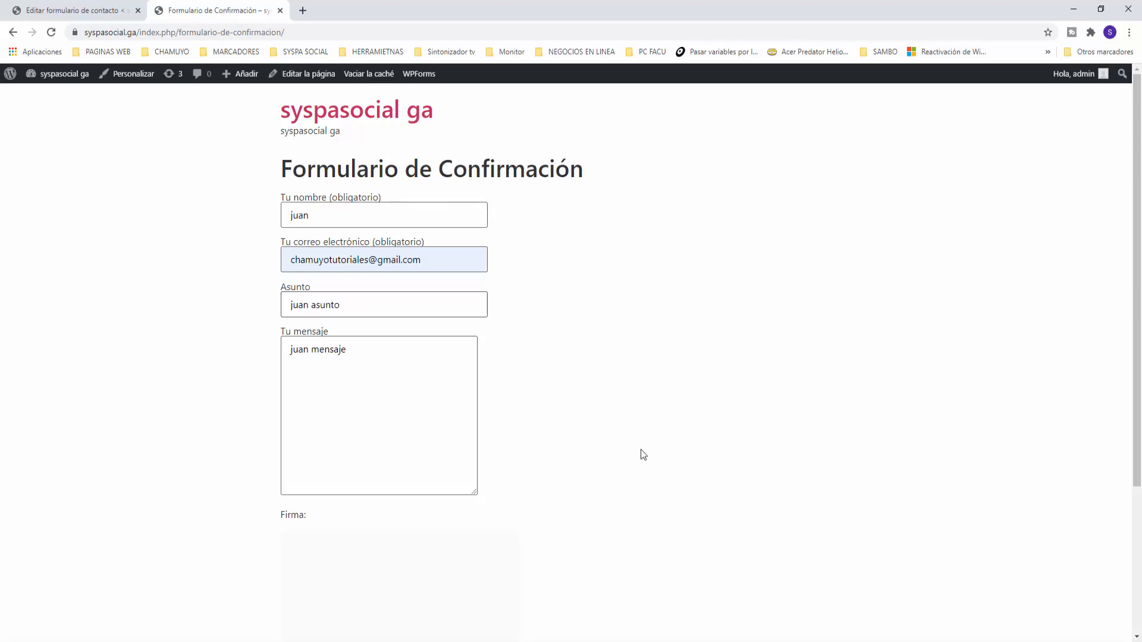
pyautogui.scroll(-3, 678, 443)
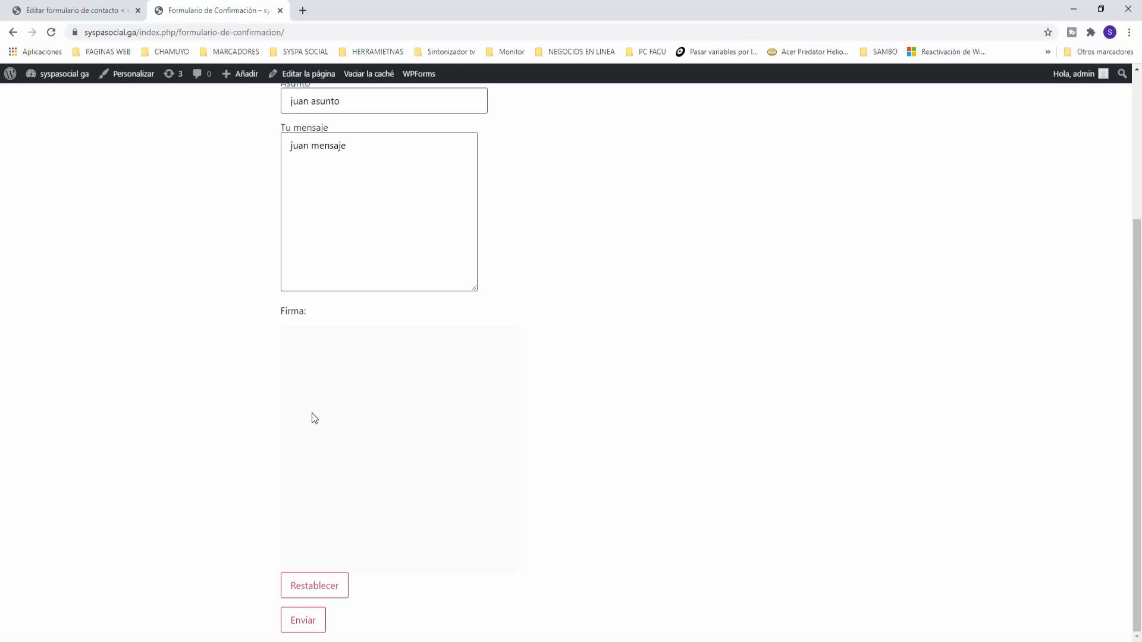
# Draw a handwritten signature in the Firma pad
pyautogui.moveTo(334, 410); pyautogui.dragTo(325, 473)
pyautogui.moveTo(367, 441)
pyautogui.mouseDown()
pyautogui.moveTo(426, 417)
pyautogui.moveTo(431, 432)
pyautogui.mouseUp()
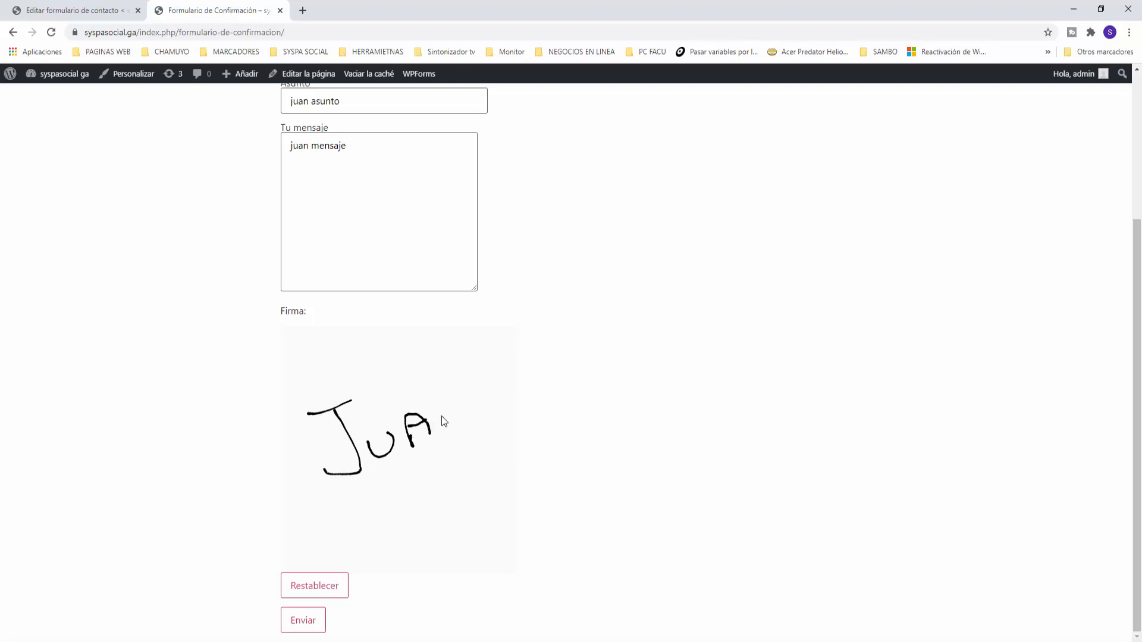
pyautogui.moveTo(458, 387); pyautogui.dragTo(455, 383)
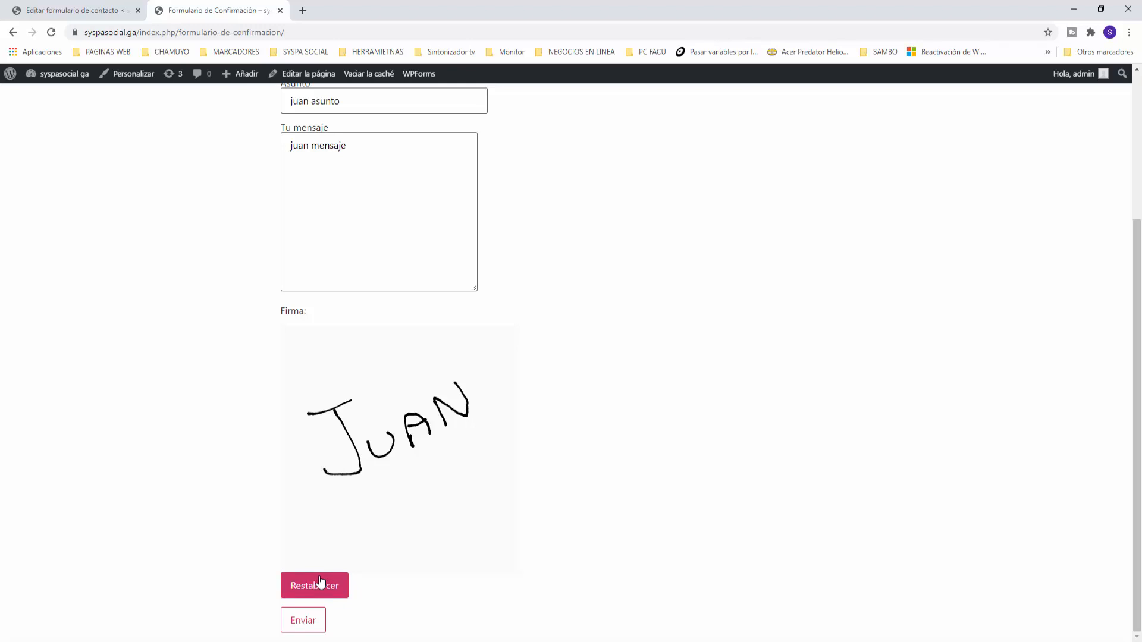
# Submit the signed form and check for the 'Gracias por tu mensaje' confirmation
pyautogui.click(303, 622)
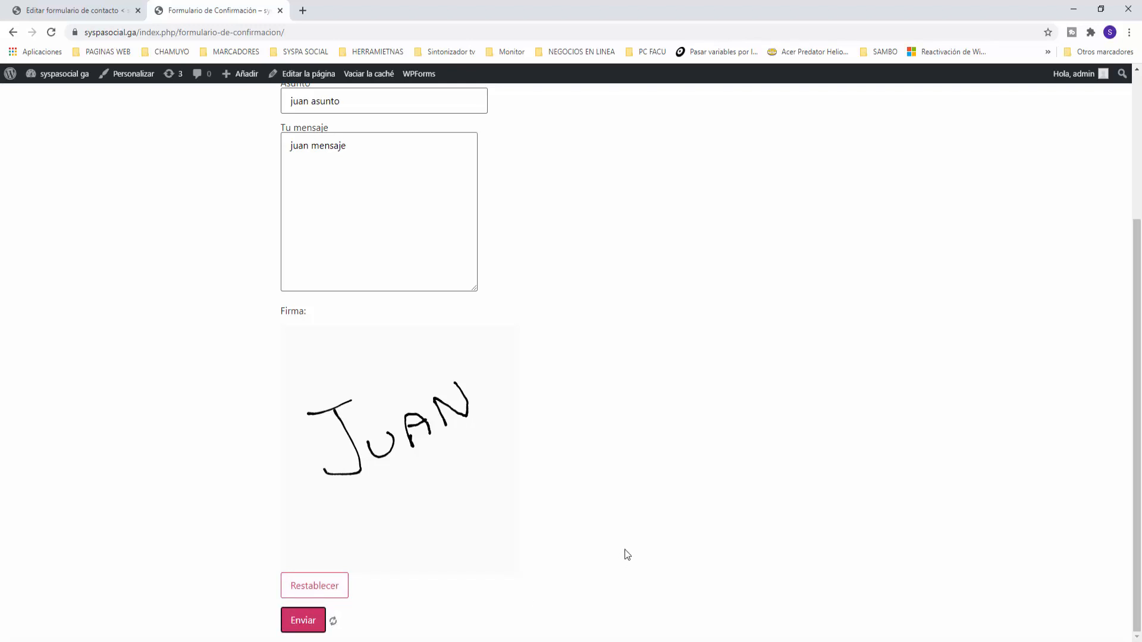
pyautogui.scroll(-1, 660, 541)
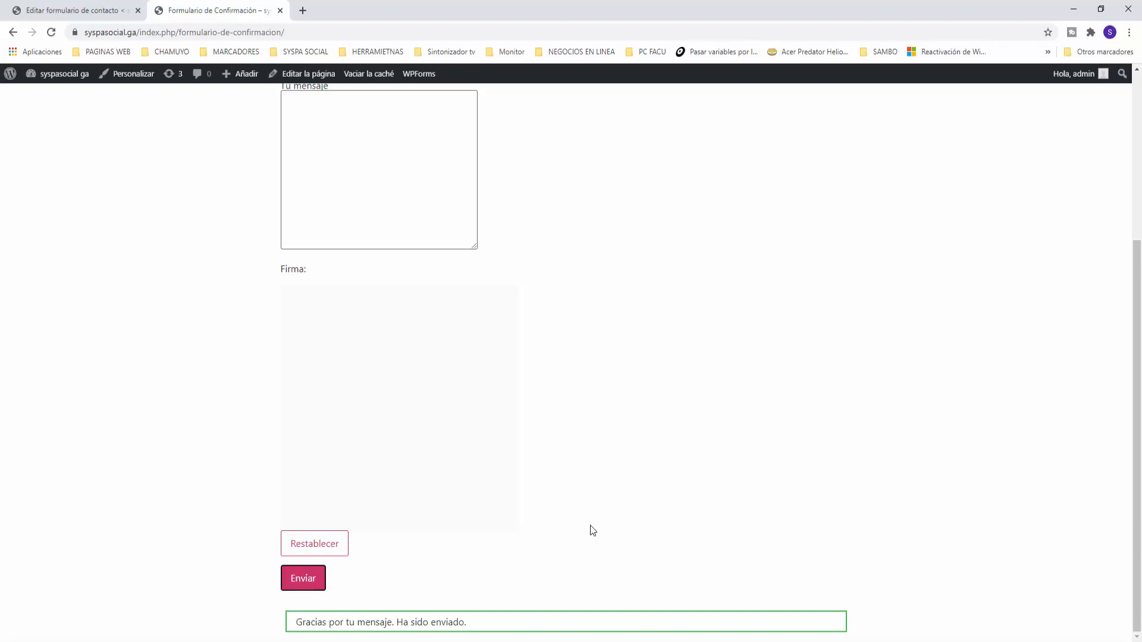
pyautogui.scroll(4, 593, 530)
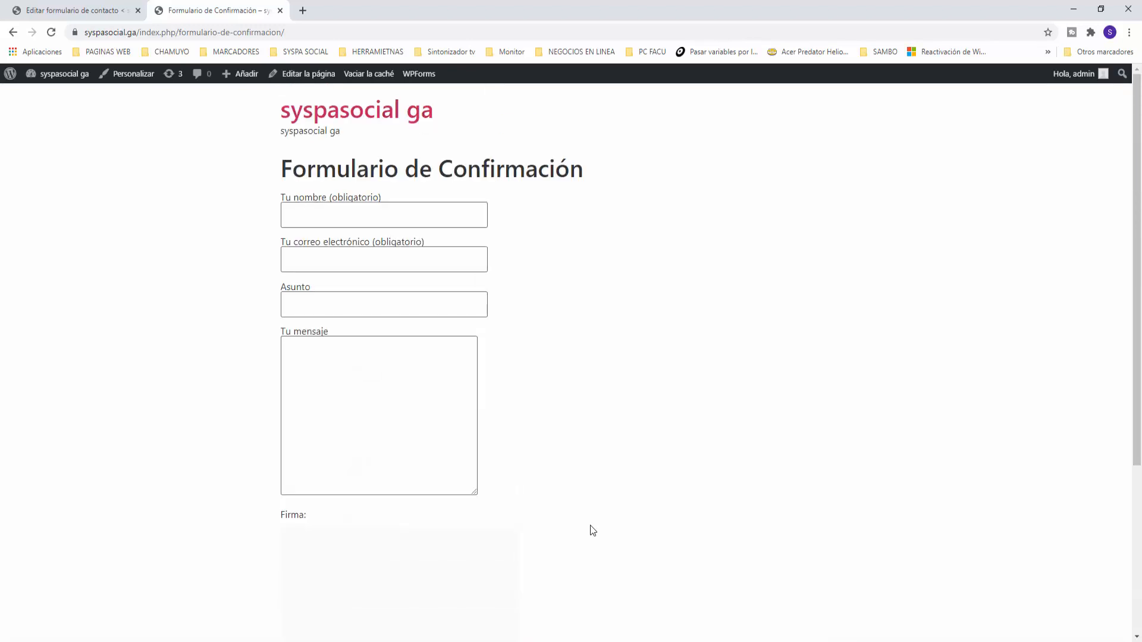
# Load Gmail in a new tab and open the newest form submission e-mail
pyautogui.click(306, 12)
pyautogui.write('gm')
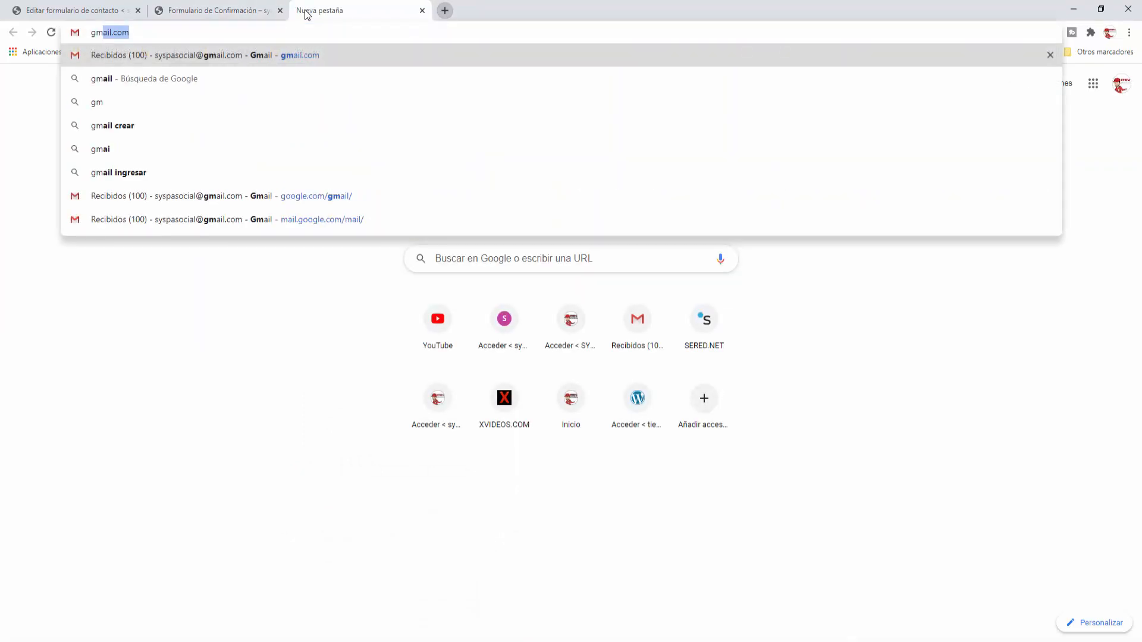
pyautogui.press('Return')
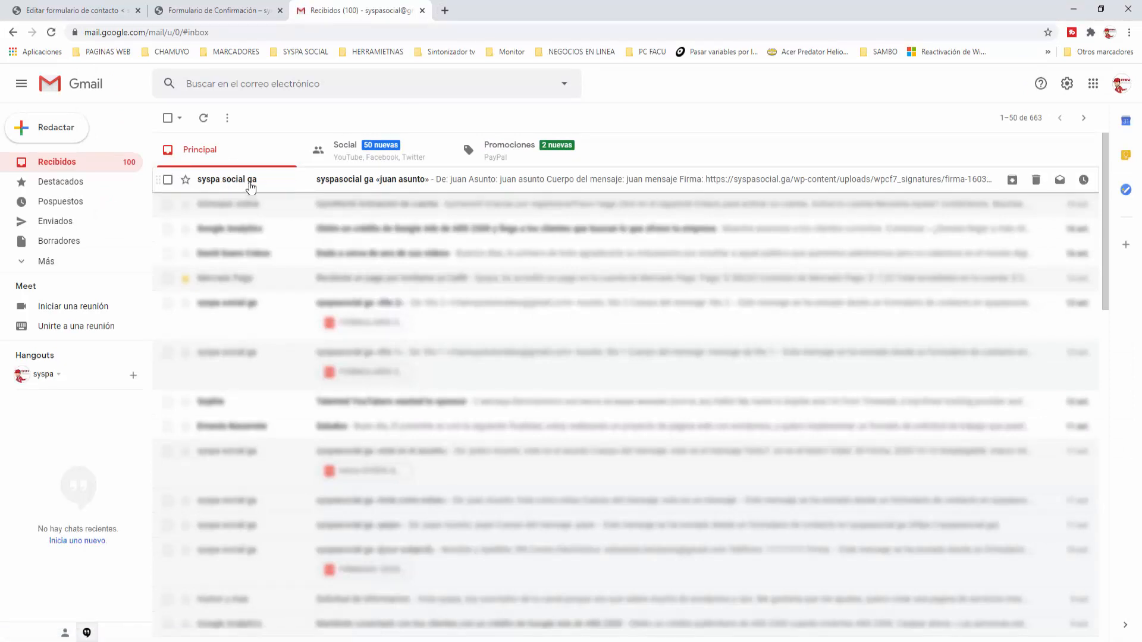
pyautogui.click(221, 186)
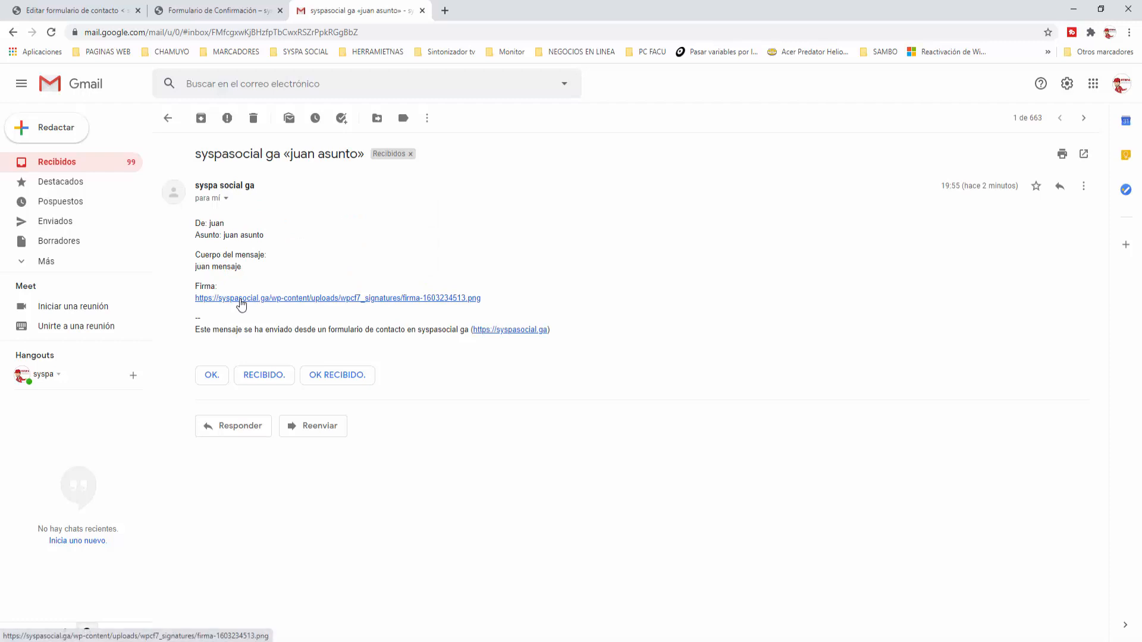
# View the linked Firma signature image, then close the image and Gmail tabs
pyautogui.click(265, 299)
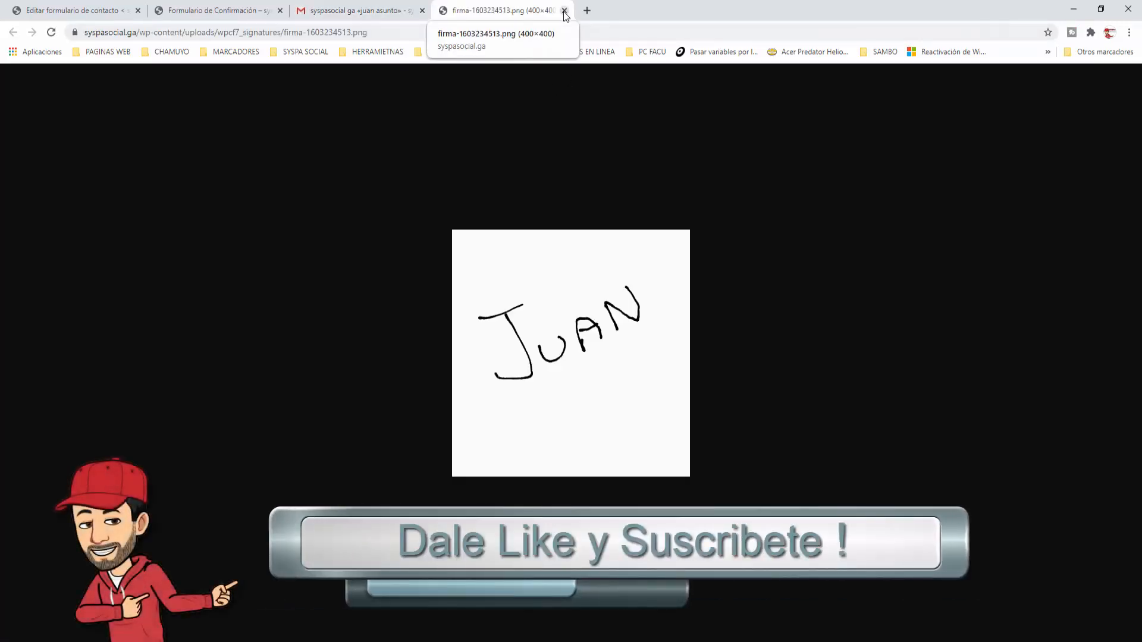
pyautogui.click(564, 11)
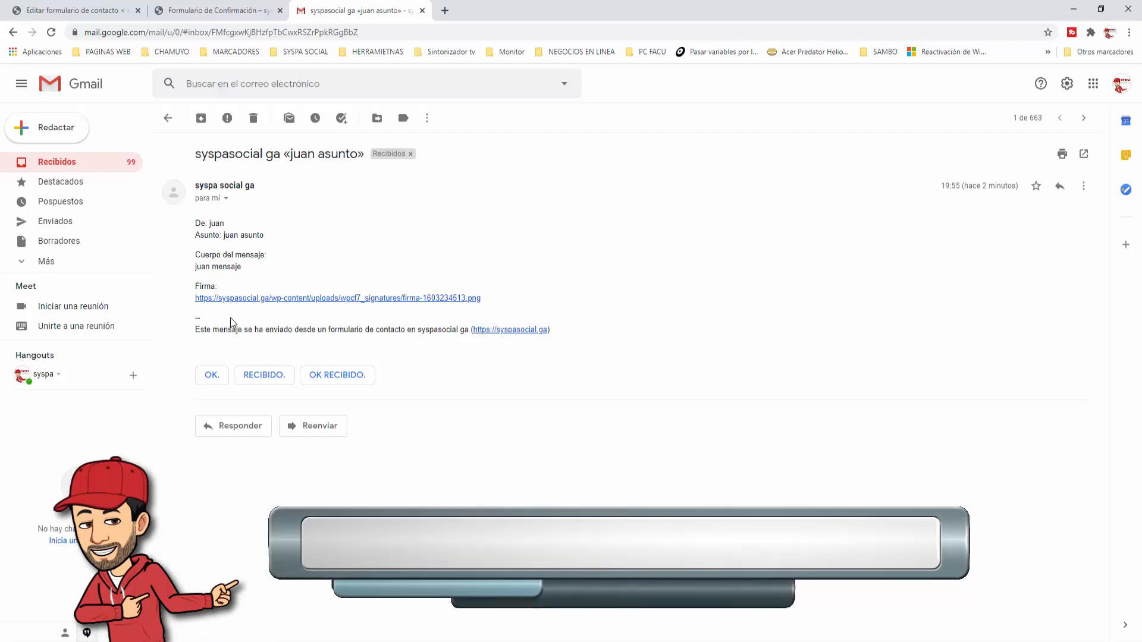
pyautogui.click(422, 11)
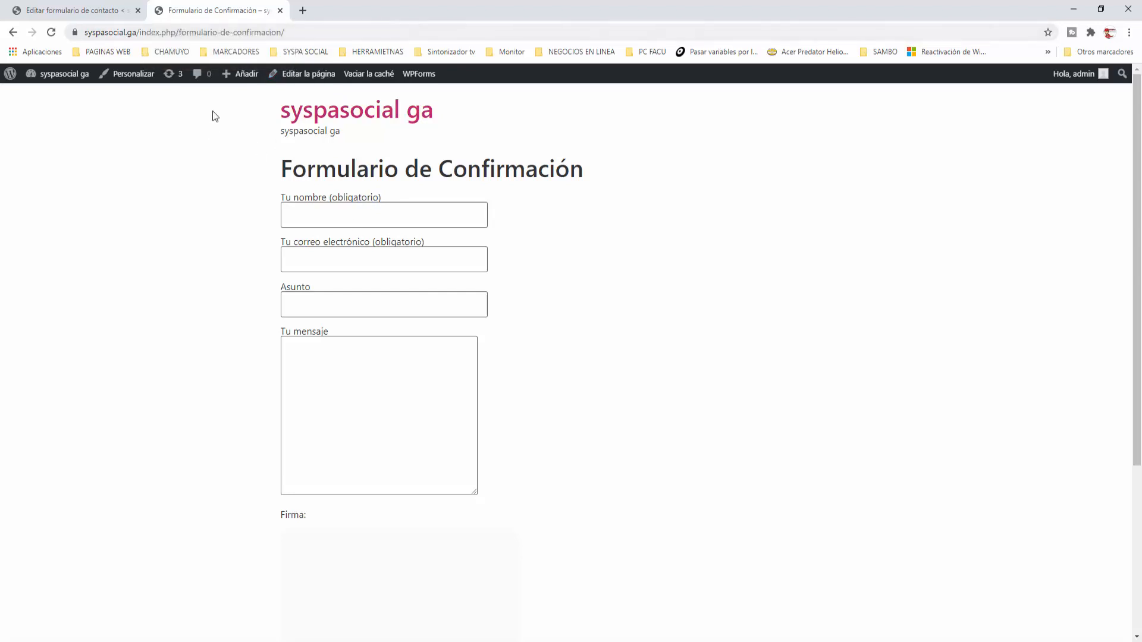
# In the Correo electrónico body, change [firma] to <img src="[firma]"> and save the form
pyautogui.click(83, 15)
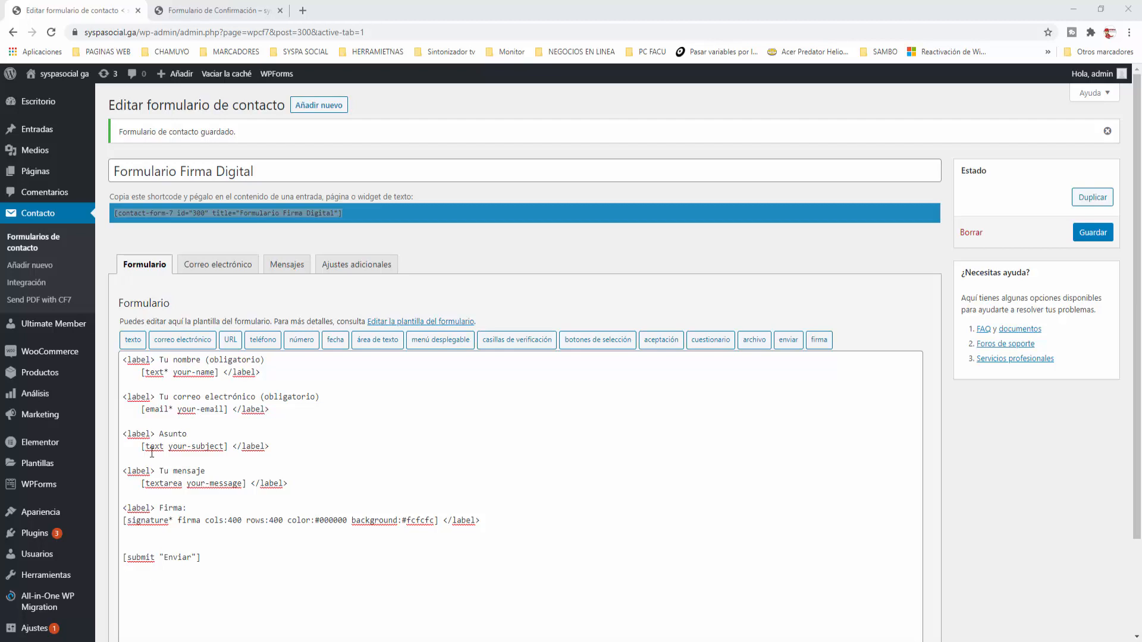
pyautogui.click(230, 269)
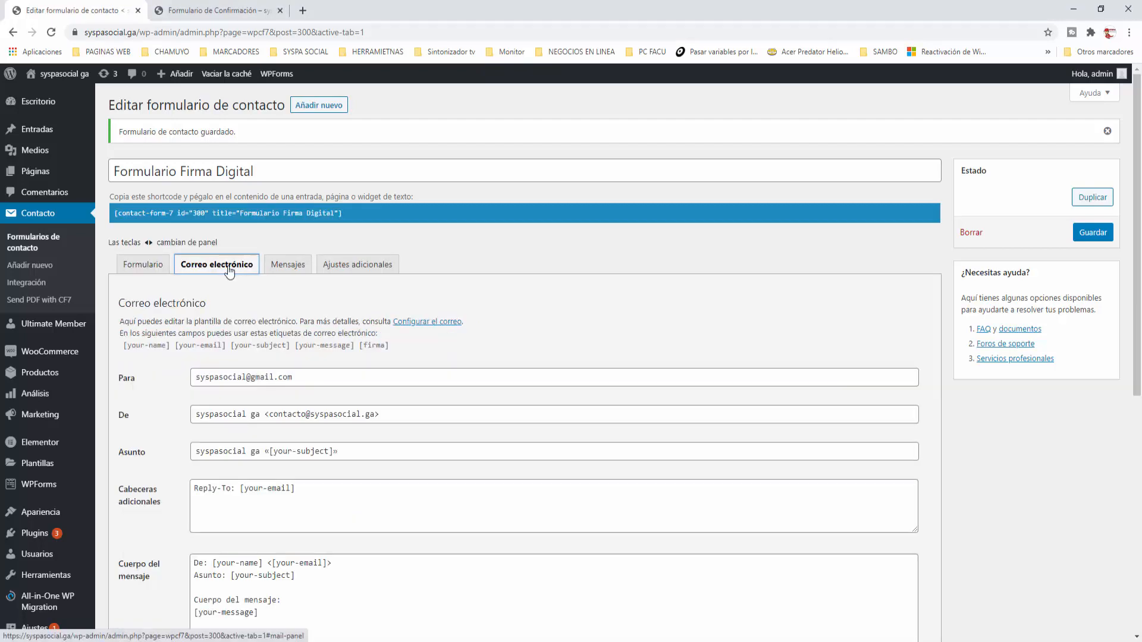
pyautogui.scroll(-4, 382, 591)
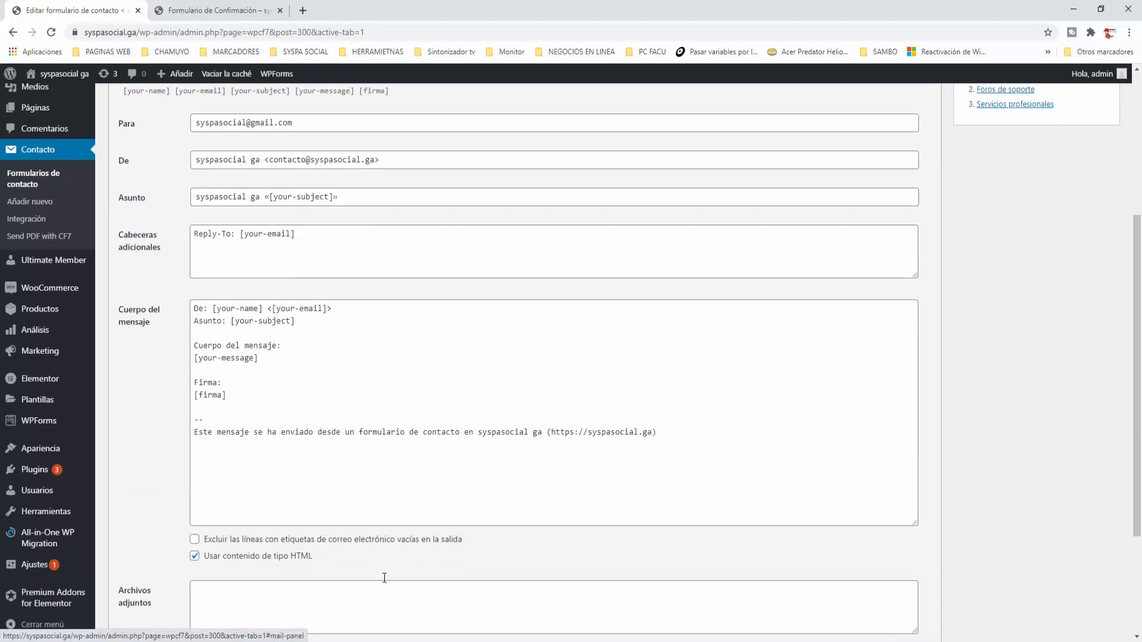
pyautogui.scroll(-1, 385, 578)
pyautogui.click(202, 341)
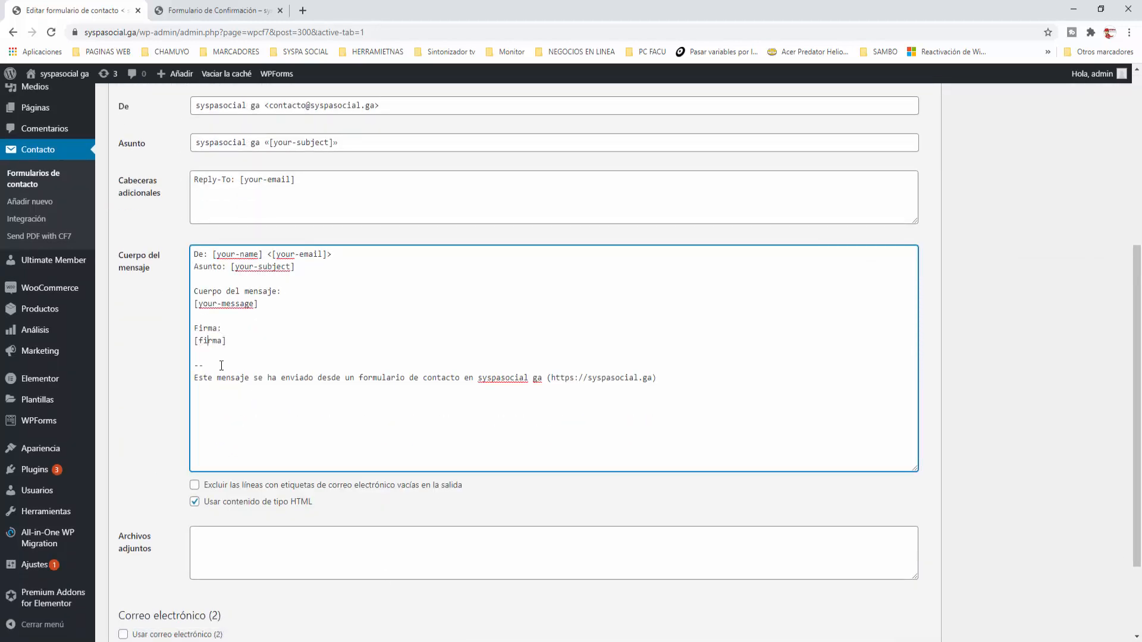
pyautogui.press('Home')
pyautogui.write('<img src="[firma]">')
pyautogui.scroll(3, 331, 452)
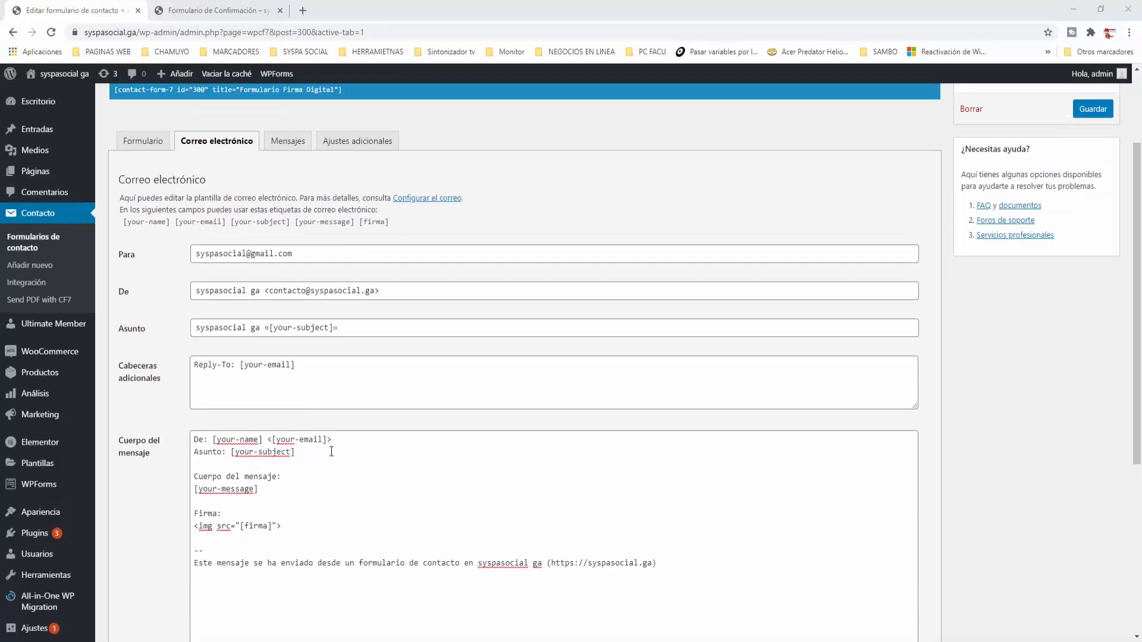
pyautogui.scroll(2, 331, 452)
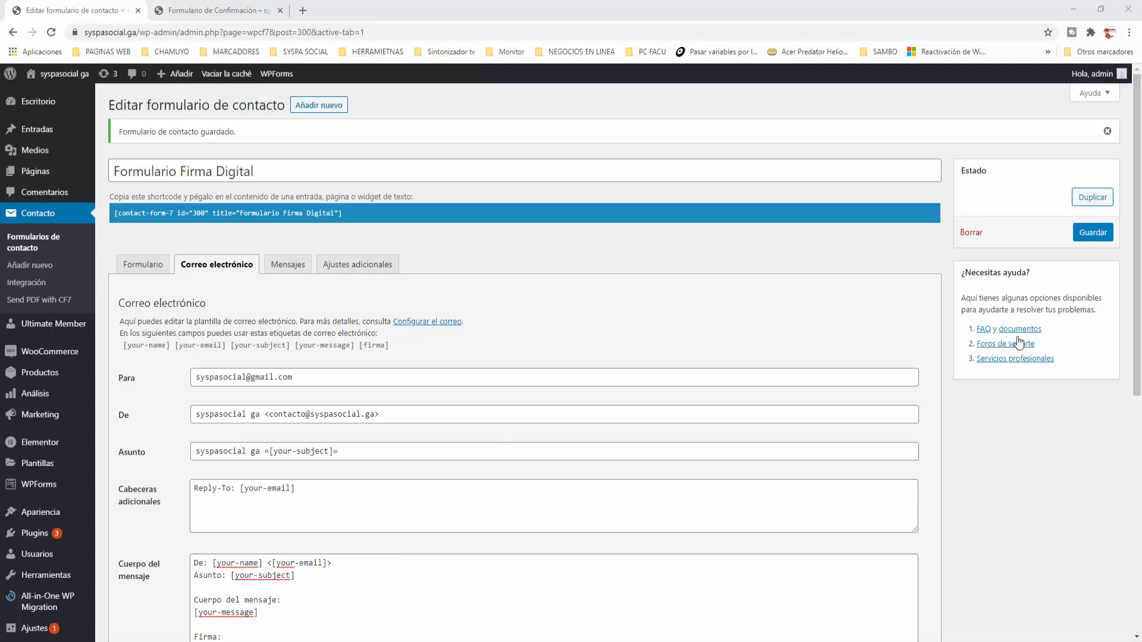
pyautogui.click(1094, 233)
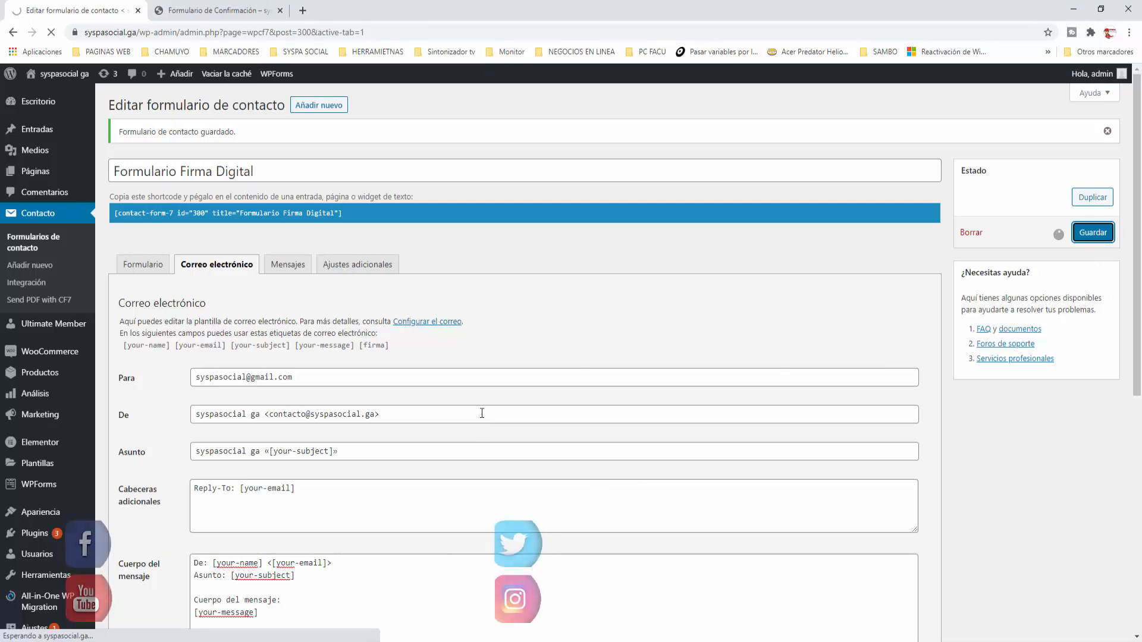
# Reload the form page and fill in a test name, saved e-mail, Asunto and message
pyautogui.click(223, 12)
pyautogui.click(51, 33)
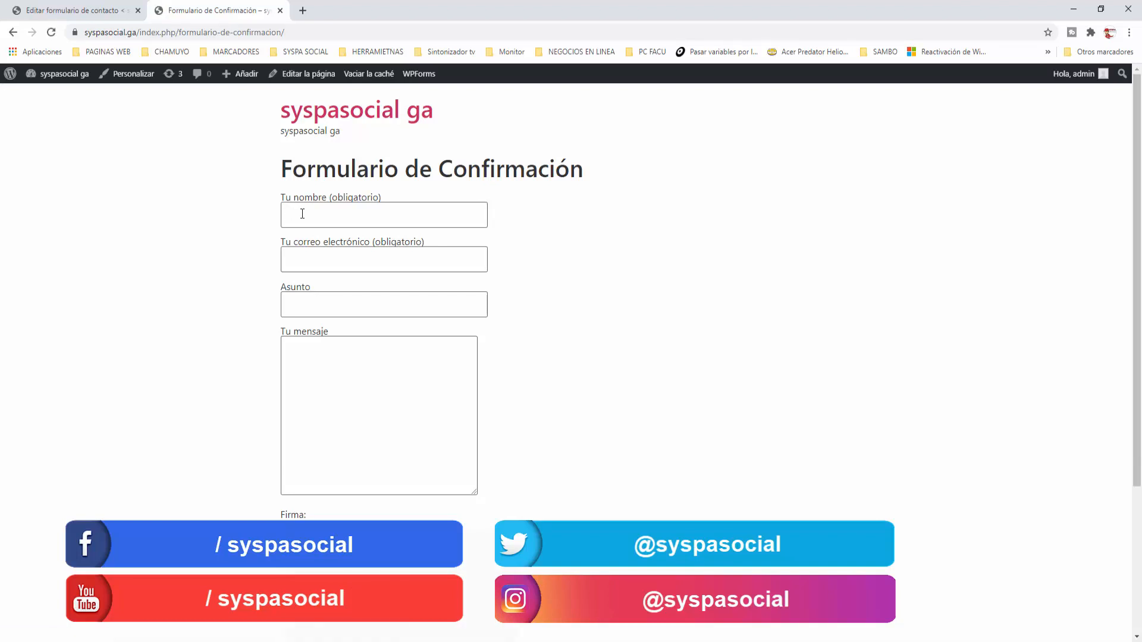
pyautogui.write('Pedro')
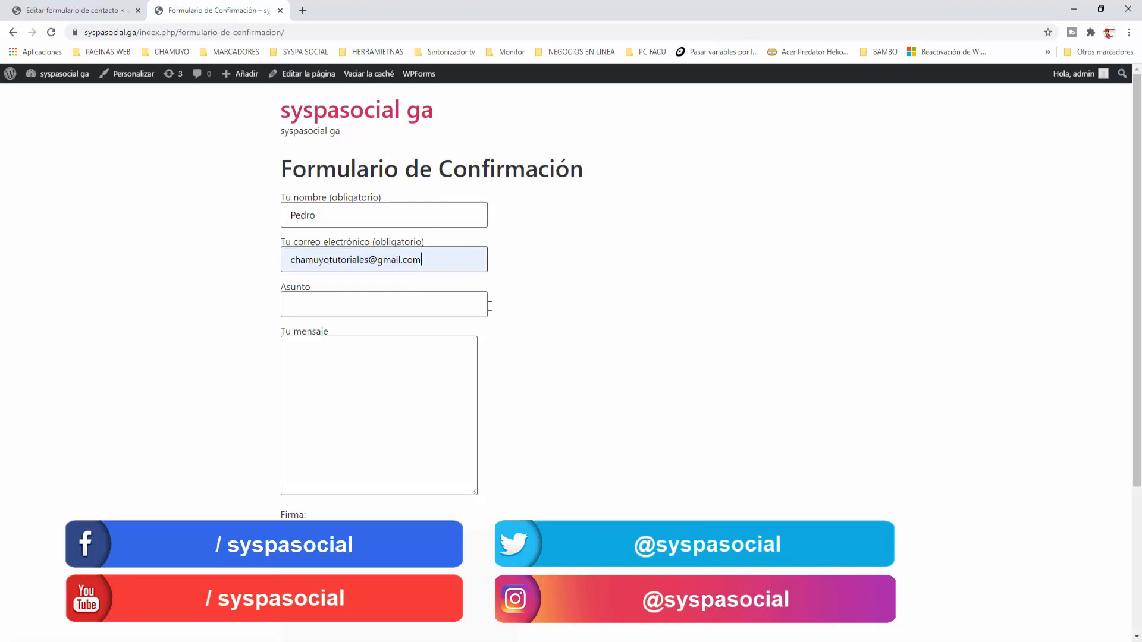
pyautogui.click(634, 355)
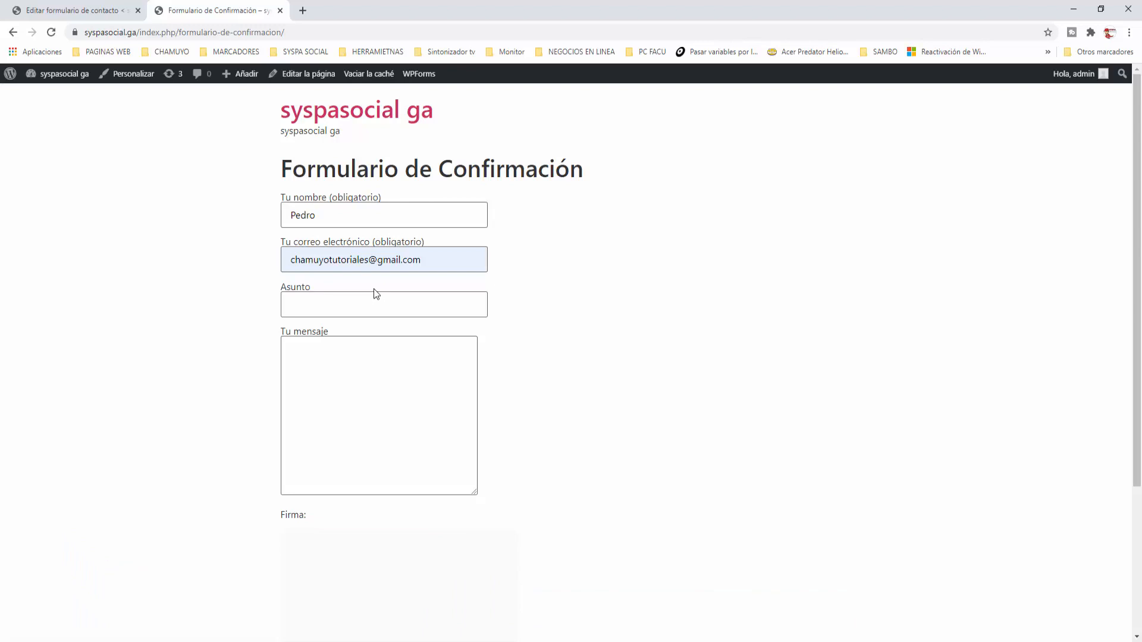
pyautogui.click(331, 308)
pyautogui.write('Pe')
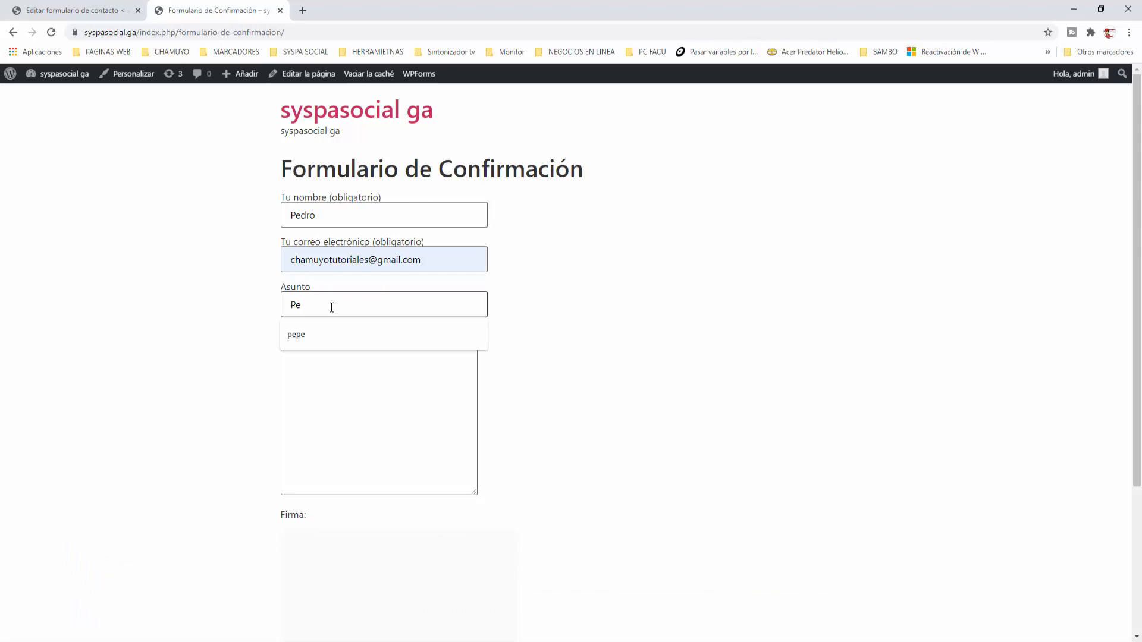
pyautogui.write('dro 2')
pyautogui.click(523, 395)
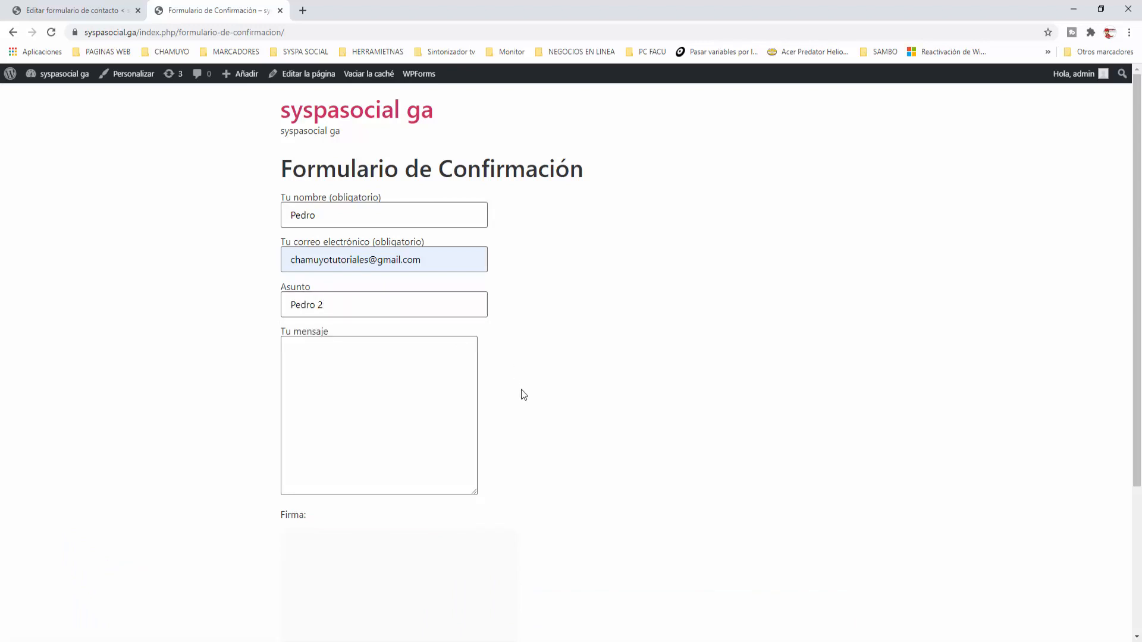
pyautogui.click(370, 367)
pyautogui.write('Pedro Me')
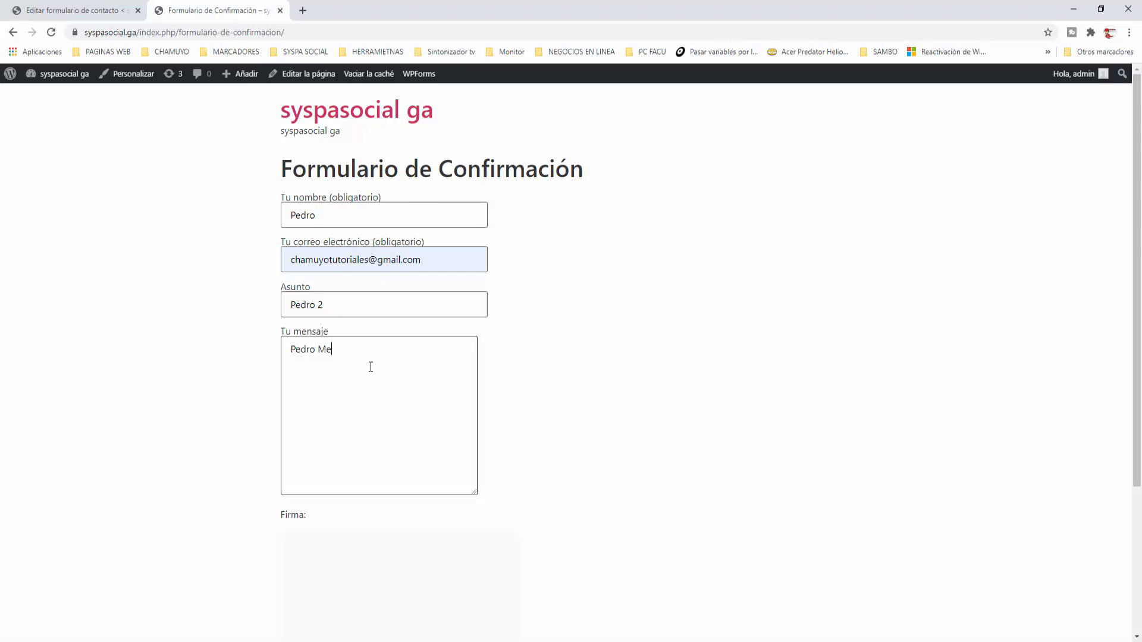
pyautogui.write('nsaje')
pyautogui.click(333, 306)
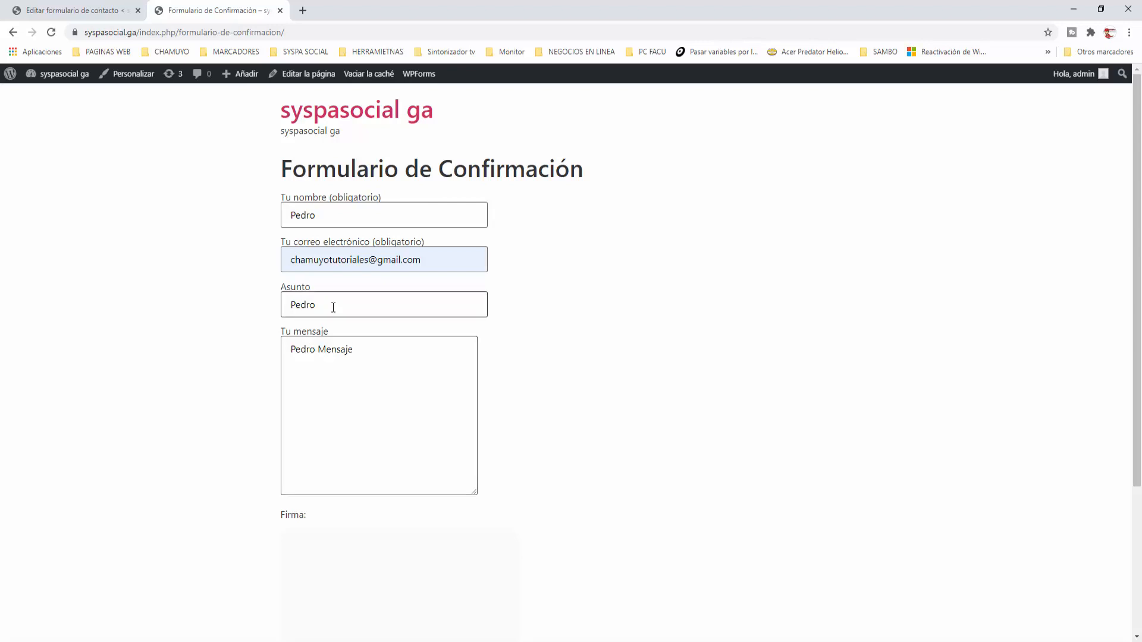
pyautogui.write('Asunto')
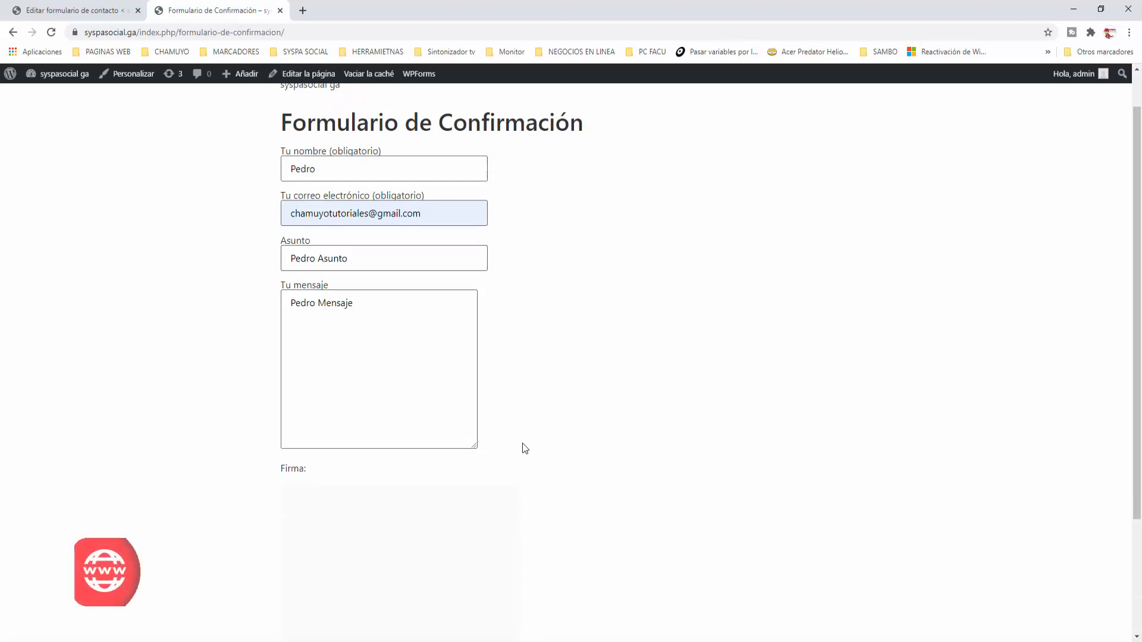
# Draw a handwritten signature with a flourish in the Firma pad and submit the form
pyautogui.scroll(-3, 535, 449)
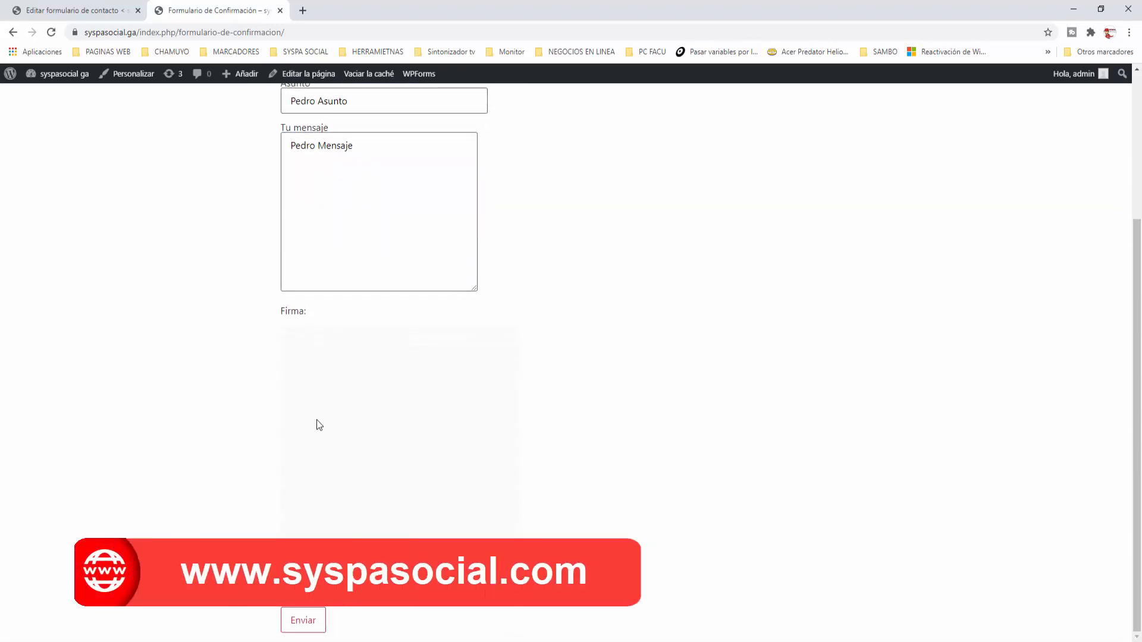
pyautogui.moveTo(309, 423)
pyautogui.mouseDown()
pyautogui.moveTo(313, 458)
pyautogui.moveTo(329, 420)
pyautogui.moveTo(314, 440)
pyautogui.moveTo(390, 453)
pyautogui.moveTo(408, 439)
pyautogui.mouseUp()
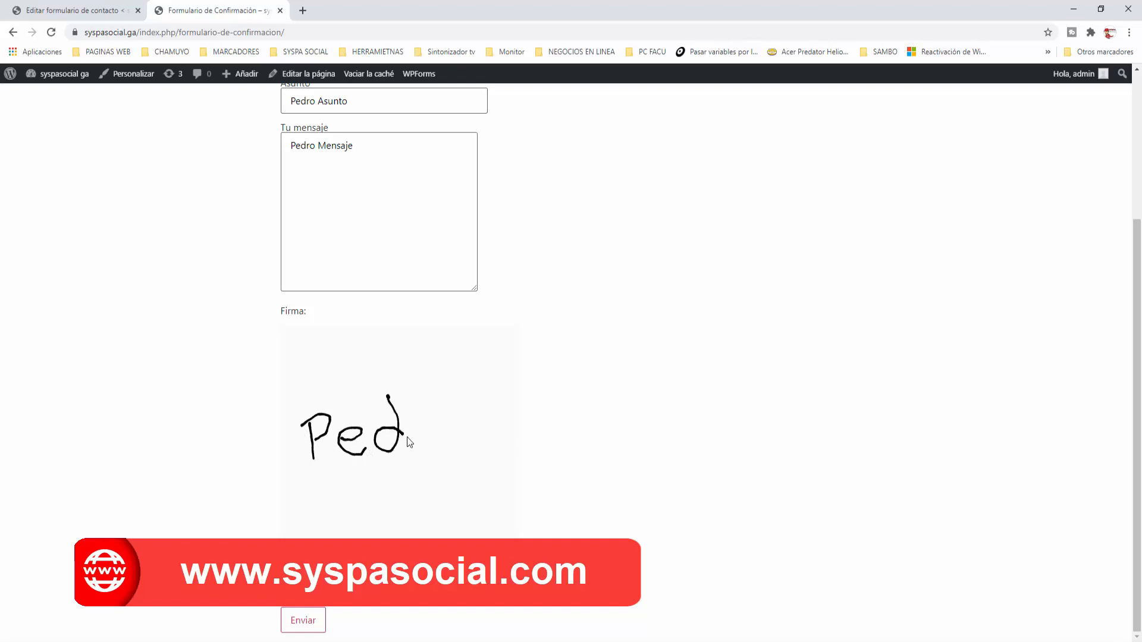
pyautogui.moveTo(388, 396); pyautogui.dragTo(411, 447)
pyautogui.moveTo(338, 484); pyautogui.dragTo(428, 503)
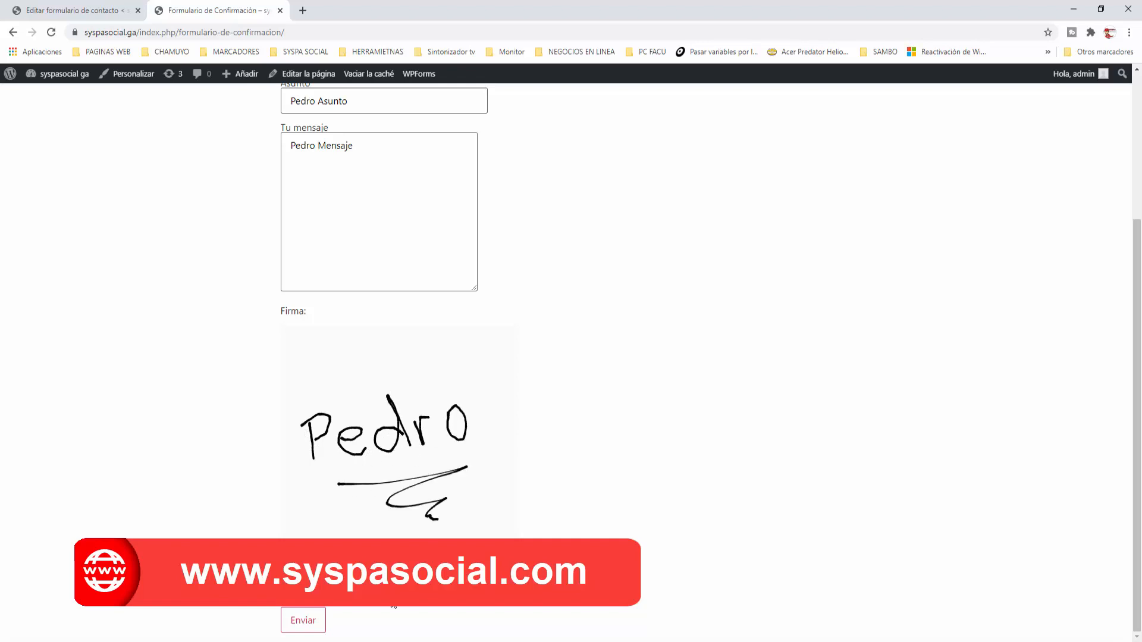
pyautogui.click(304, 622)
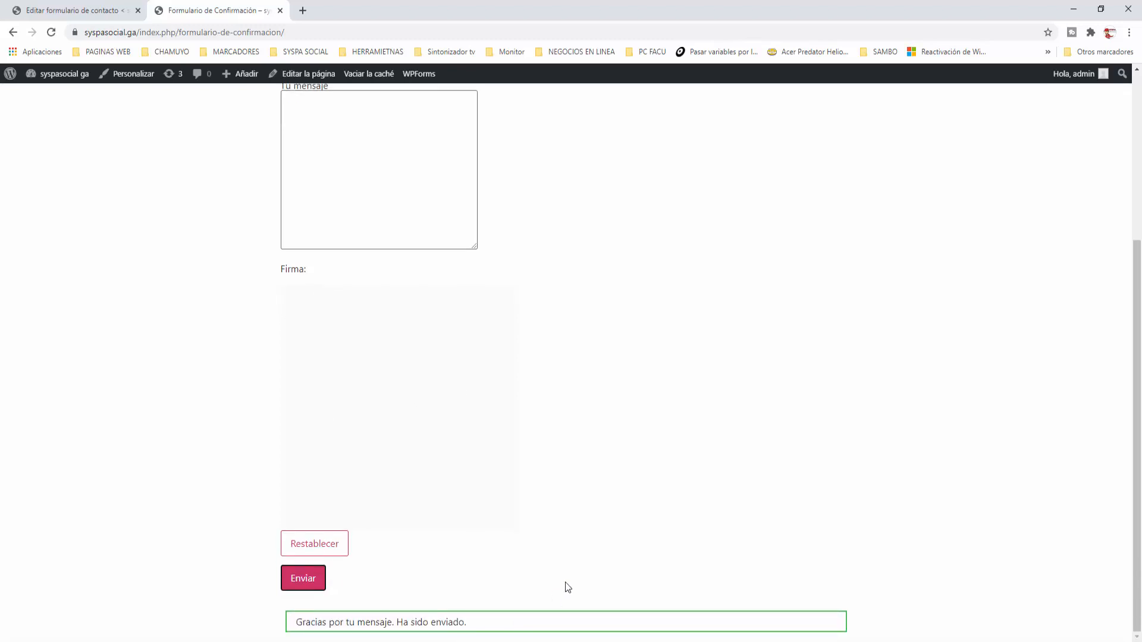
pyautogui.scroll(3, 568, 584)
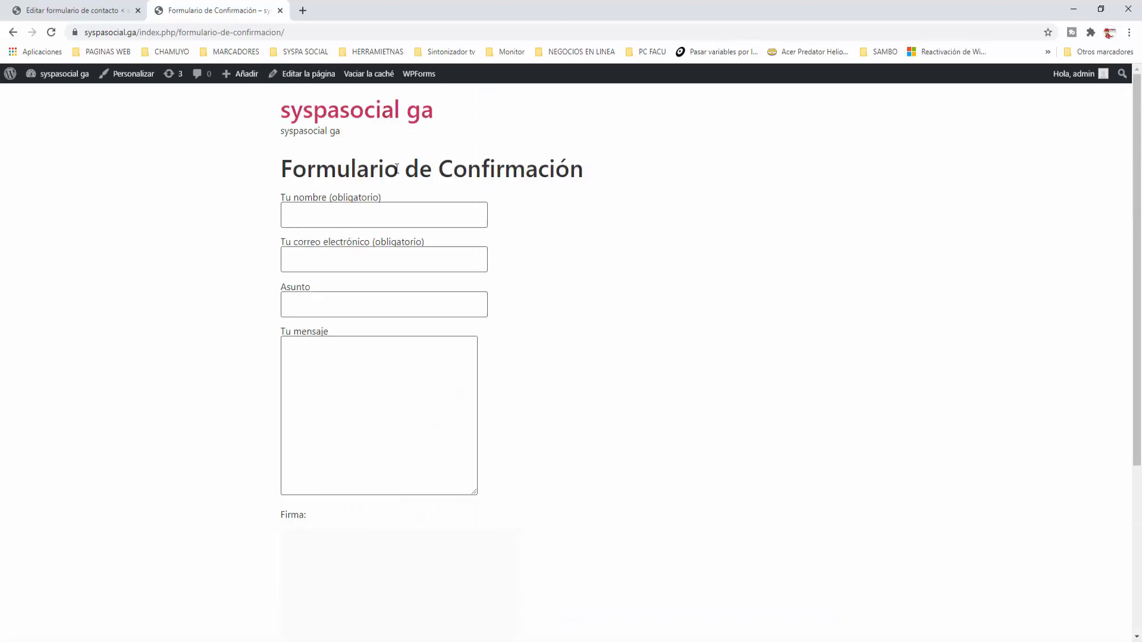
# Open the newest form e-mail in Gmail, check the inline signature image, and close the tab
pyautogui.click(303, 10)
pyautogui.write('g')
pyautogui.press('Return')
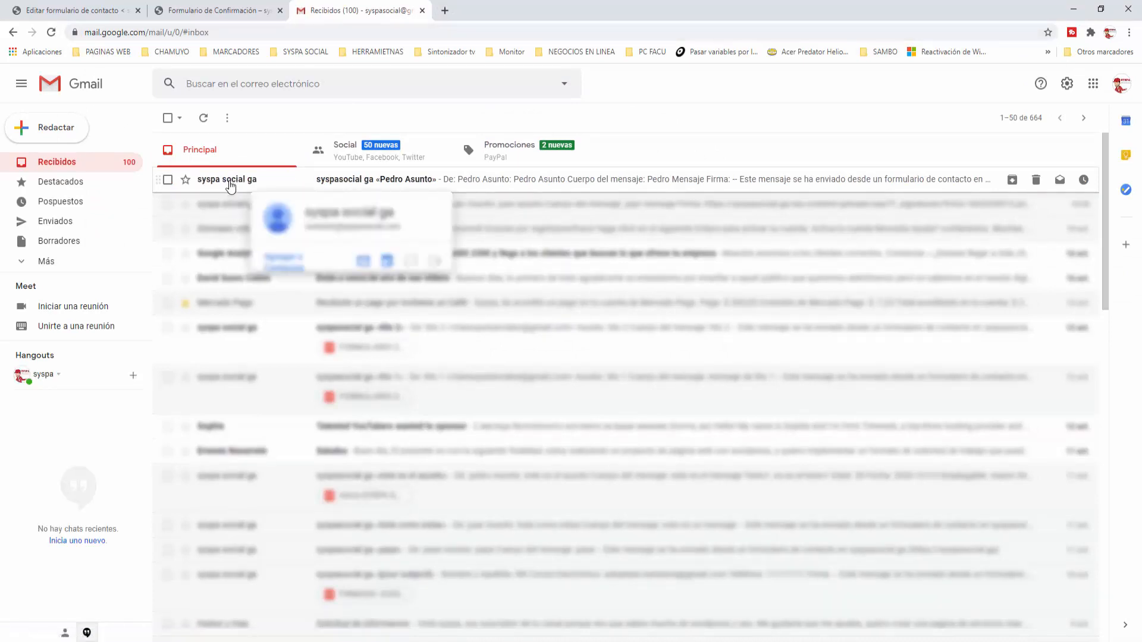
pyautogui.click(231, 187)
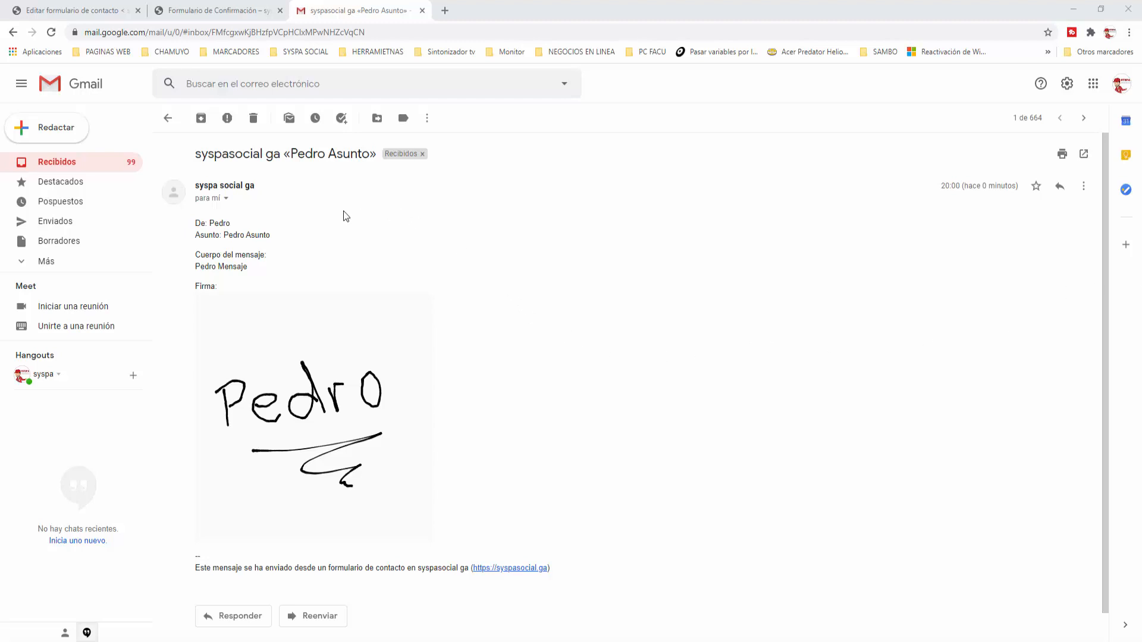
pyautogui.moveTo(360, 294)
pyautogui.click(422, 11)
# Open Contacto > Send PDF with CF7 and select Formulario Firma Digital
pyautogui.click(119, 10)
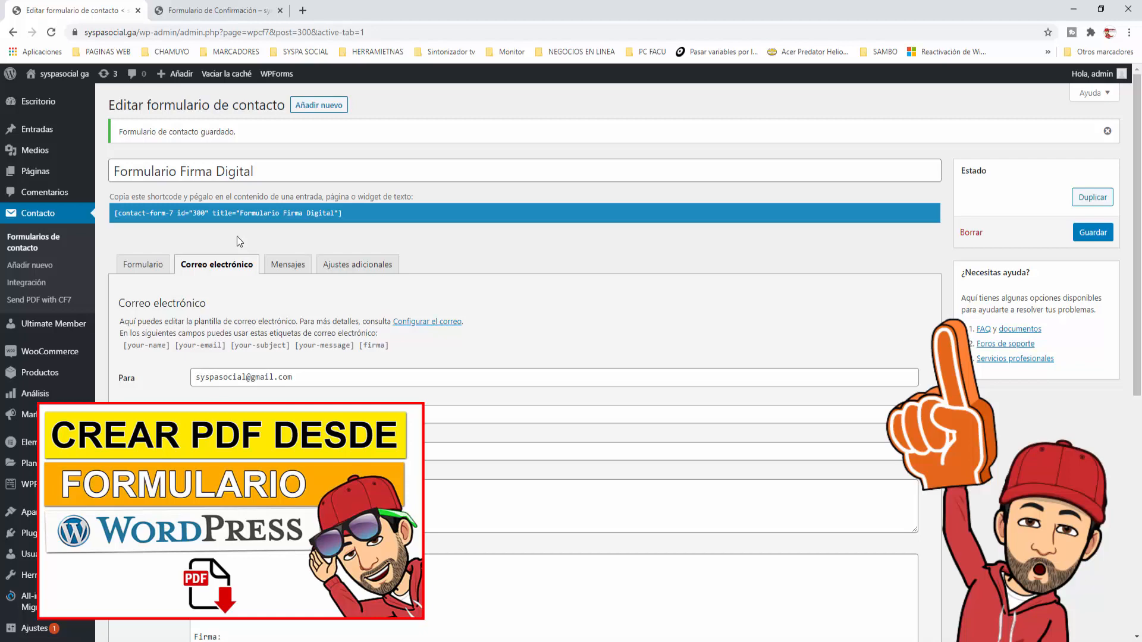
pyautogui.click(70, 304)
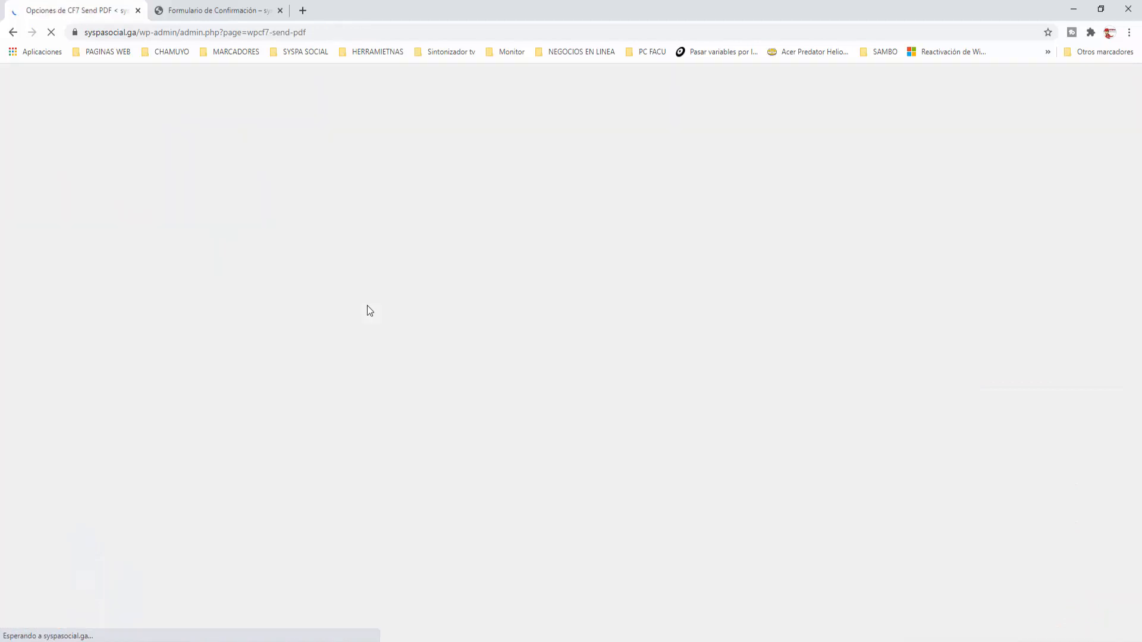
pyautogui.click(339, 184)
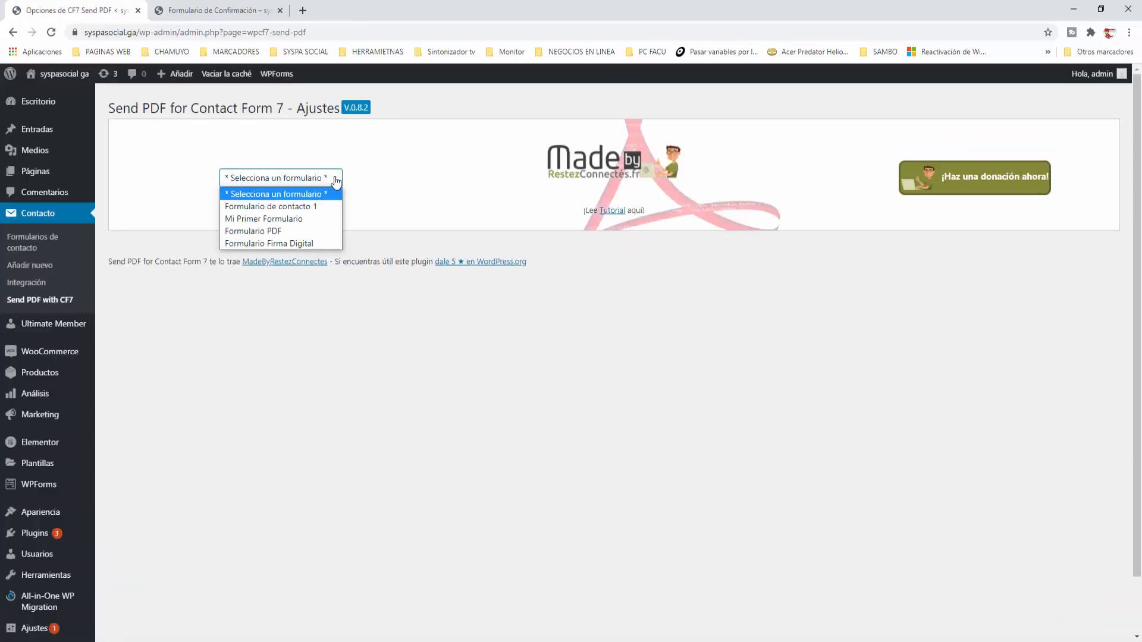
pyautogui.click(290, 240)
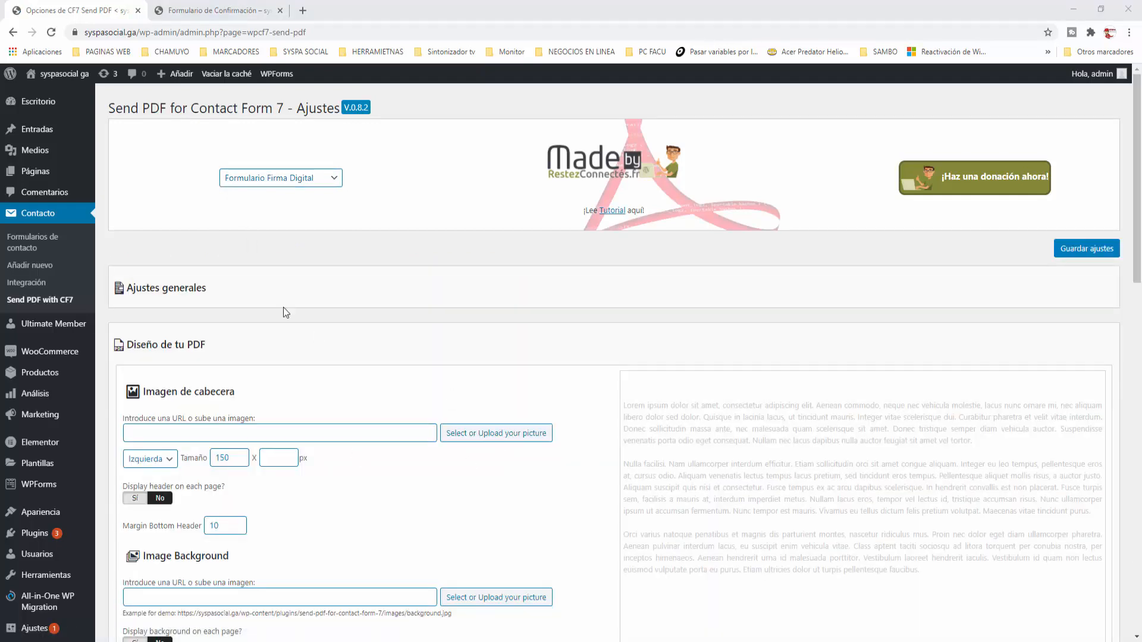
# Expand and review the Ajustes generales section, then collapse it
pyautogui.click(164, 292)
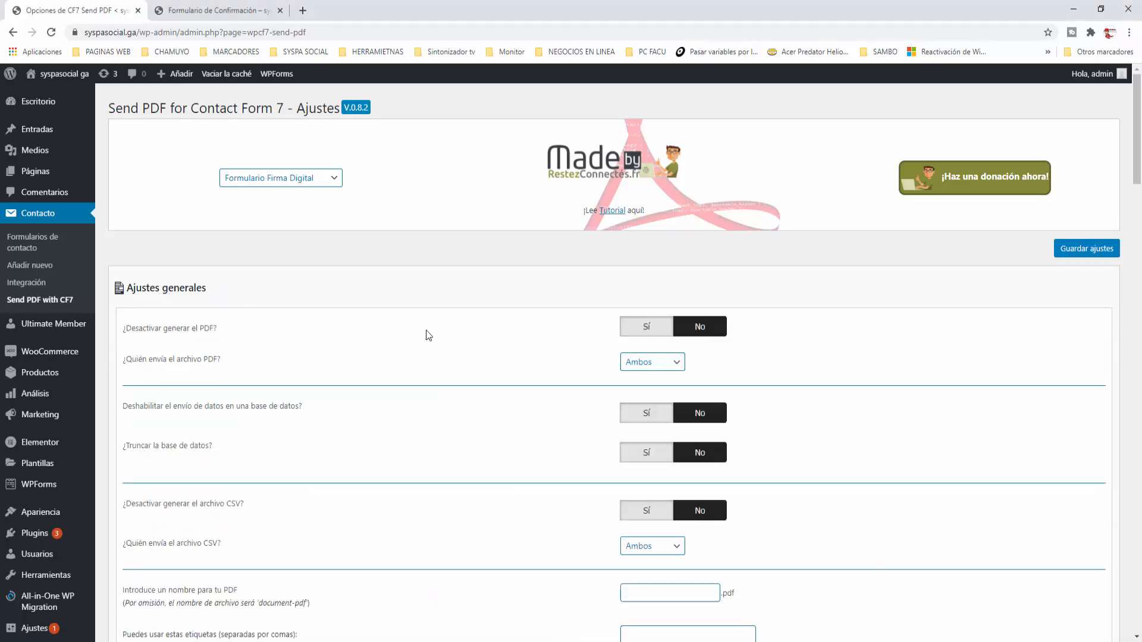
pyautogui.scroll(-5, 426, 330)
pyautogui.scroll(-8, 426, 330)
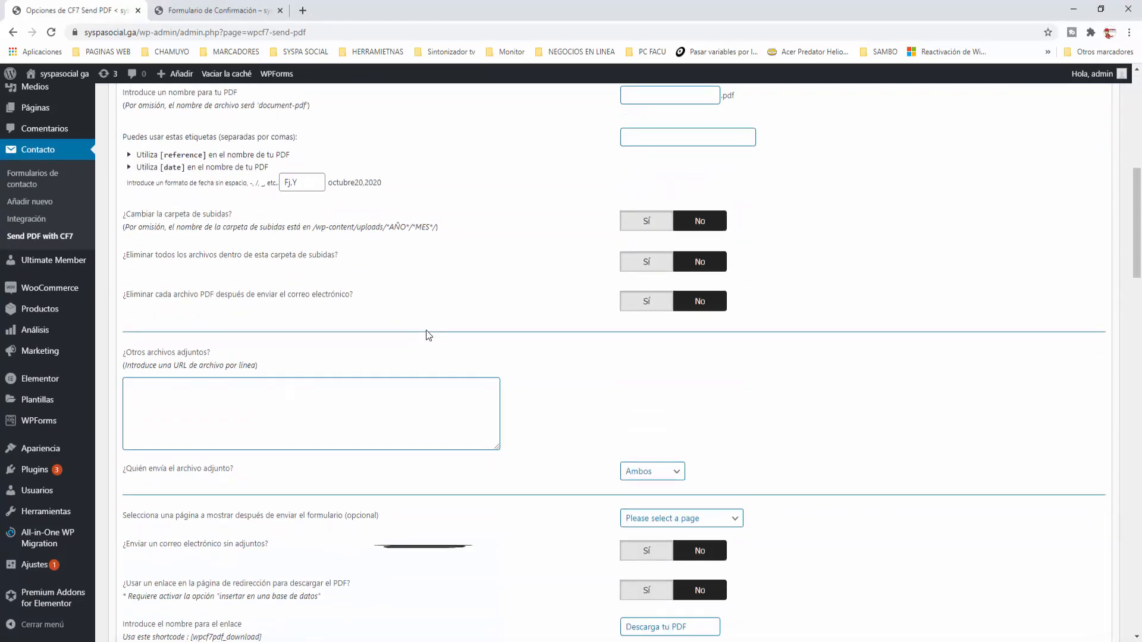
pyautogui.scroll(-8, 426, 333)
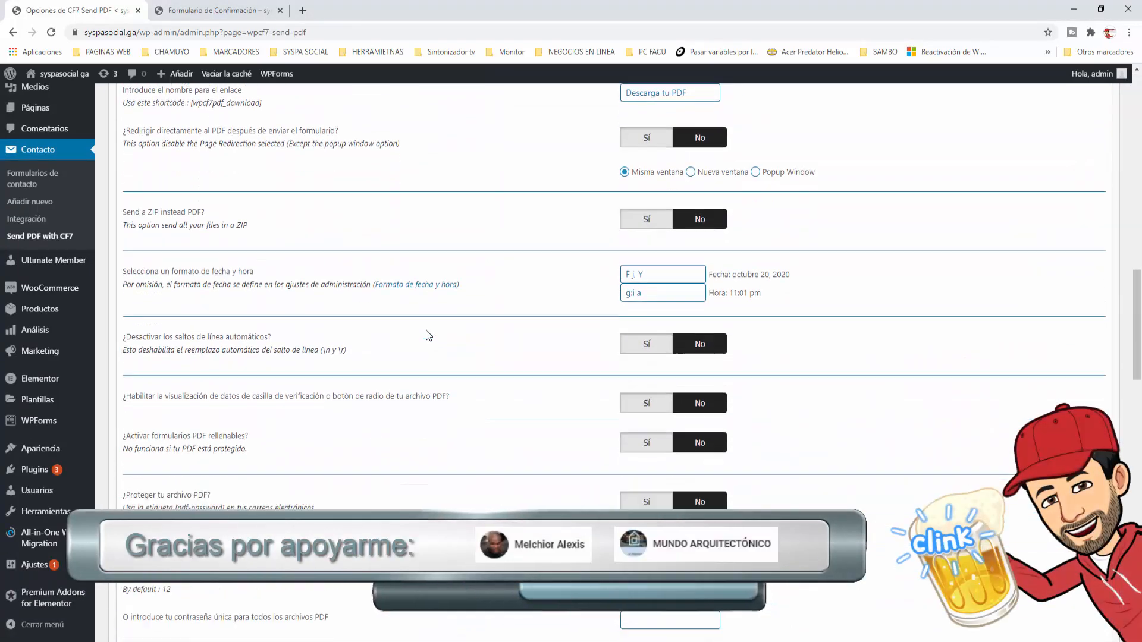
pyautogui.scroll(20, 426, 335)
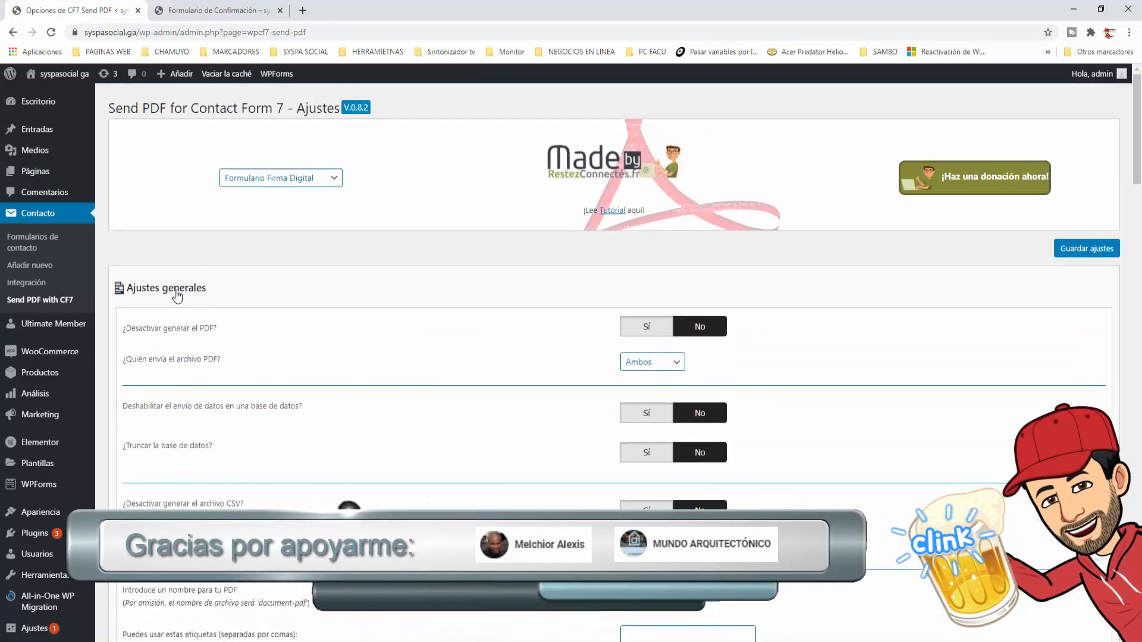
pyautogui.click(333, 291)
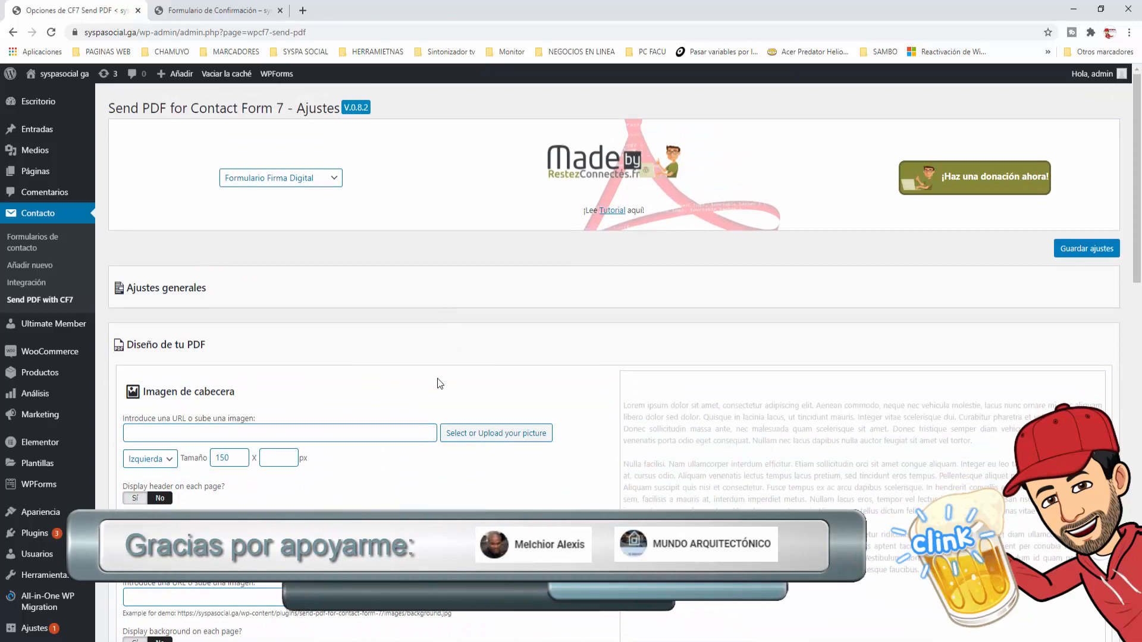
pyautogui.scroll(-1, 437, 383)
pyautogui.scroll(-2, 437, 378)
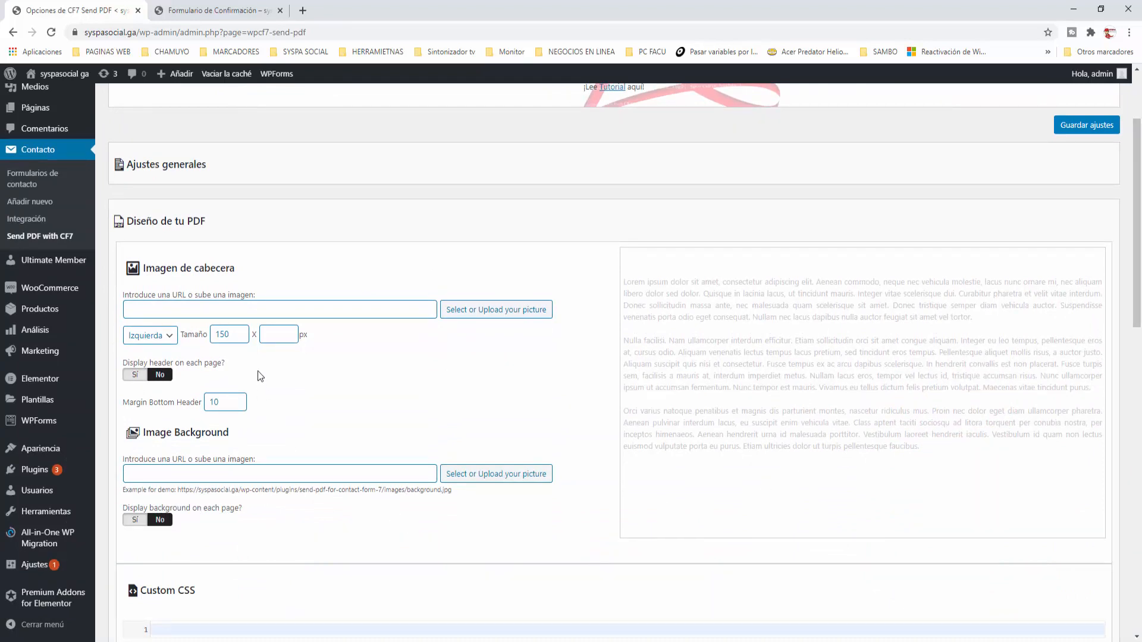
# Scroll down to the Personaliza tu PDF editor showing the name, email, subject and message tags
pyautogui.scroll(-1, 443, 440)
pyautogui.scroll(-3, 443, 441)
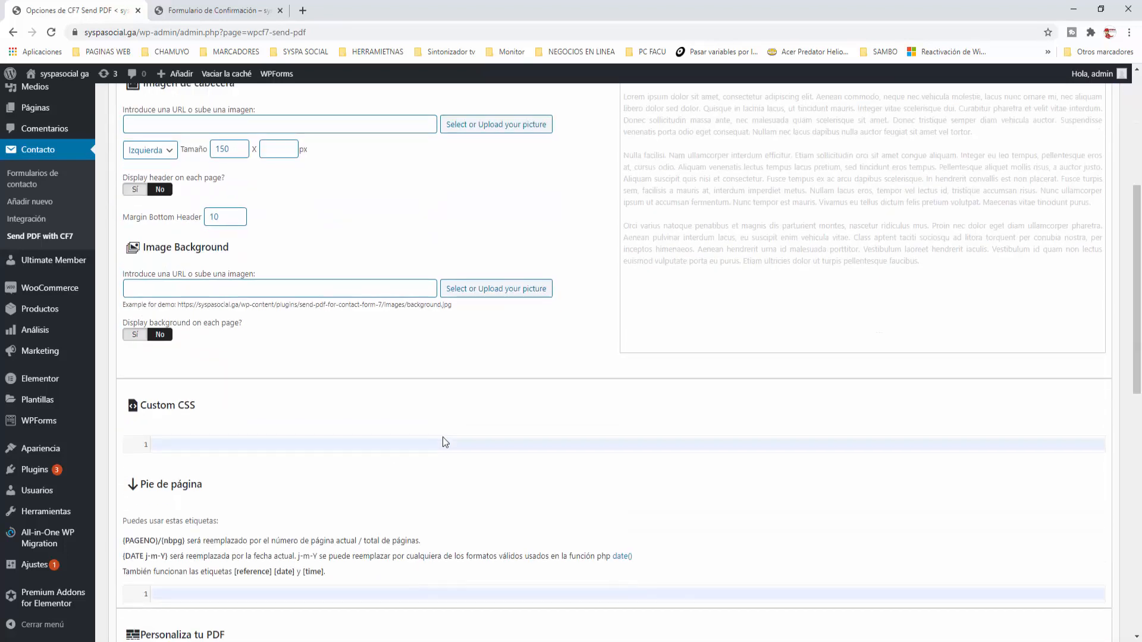
pyautogui.scroll(-9, 445, 442)
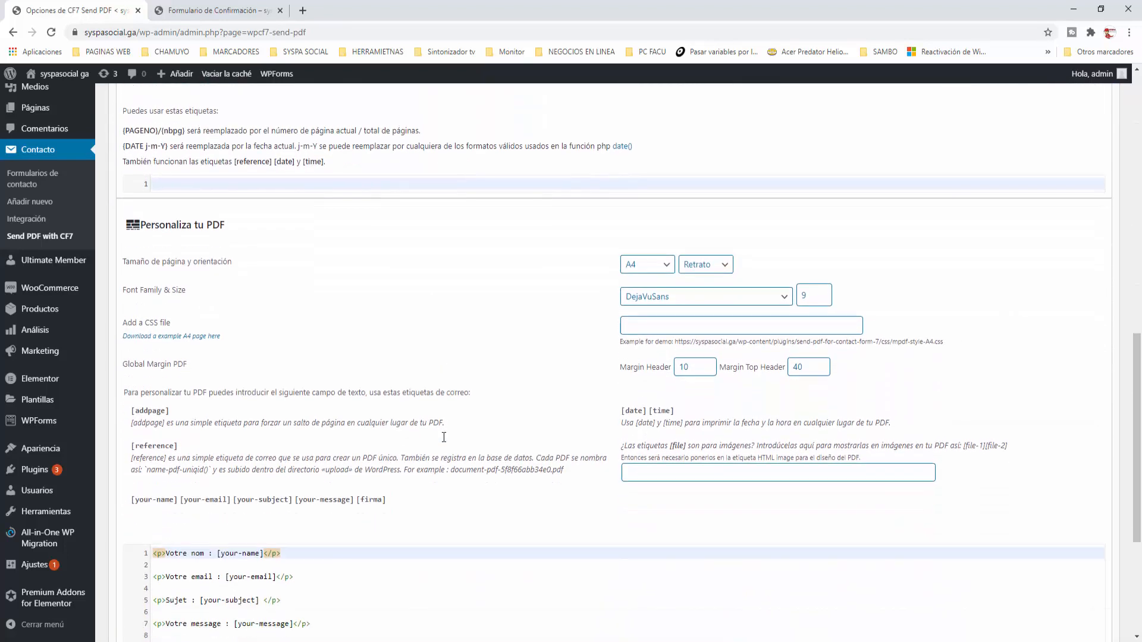
pyautogui.scroll(-4, 444, 437)
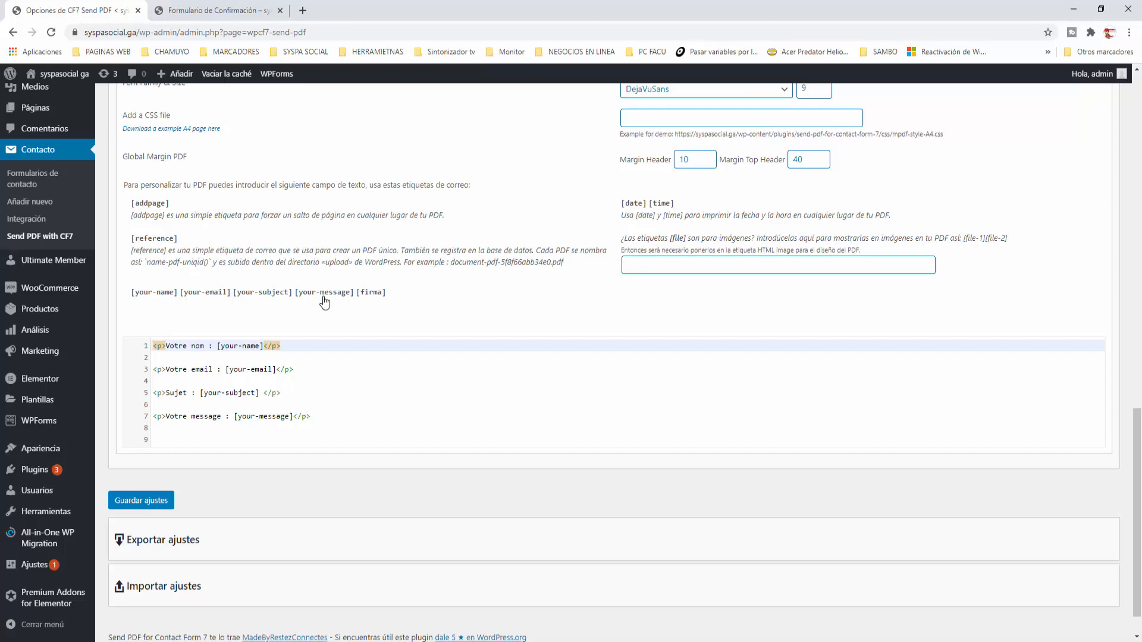
# Replace the French PDF template labels with Nombre, email, Asunto and Mensaje
pyautogui.click(168, 348)
pyautogui.press('Delete')
pyautogui.press('Delete')
pyautogui.press('Delete')
pyautogui.press('Delete')
pyautogui.press('Delete')
pyautogui.press('Delete')
pyautogui.press('Delete')
pyautogui.press('Delete')
pyautogui.press('Delete')
pyautogui.press('Delete')
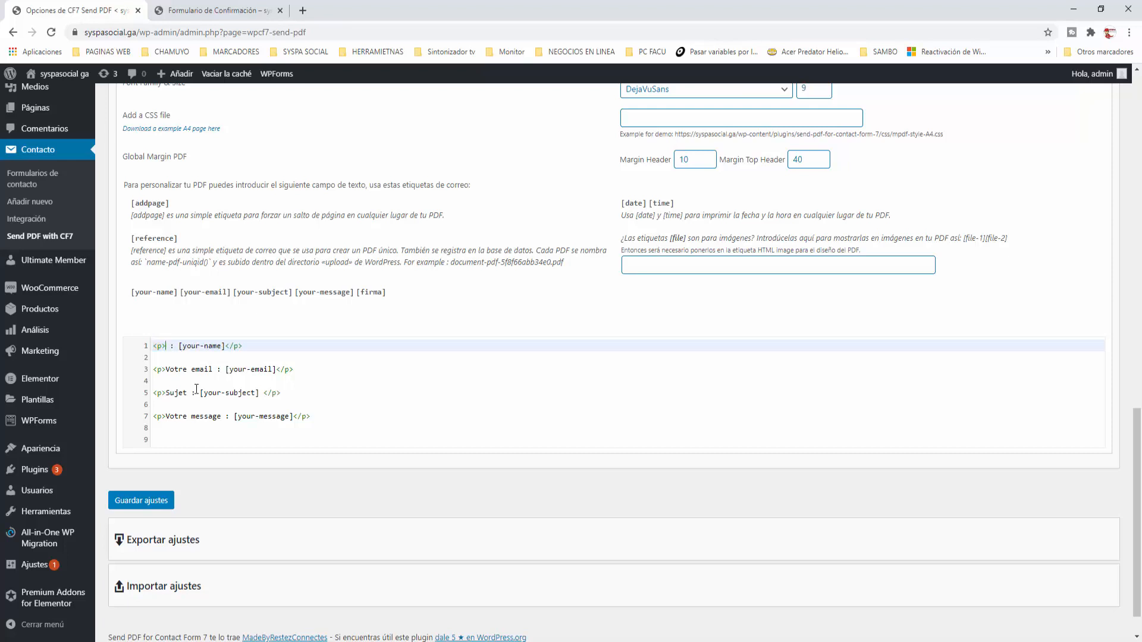
pyautogui.write('Nombre')
pyautogui.press('Down')
pyautogui.press('Down')
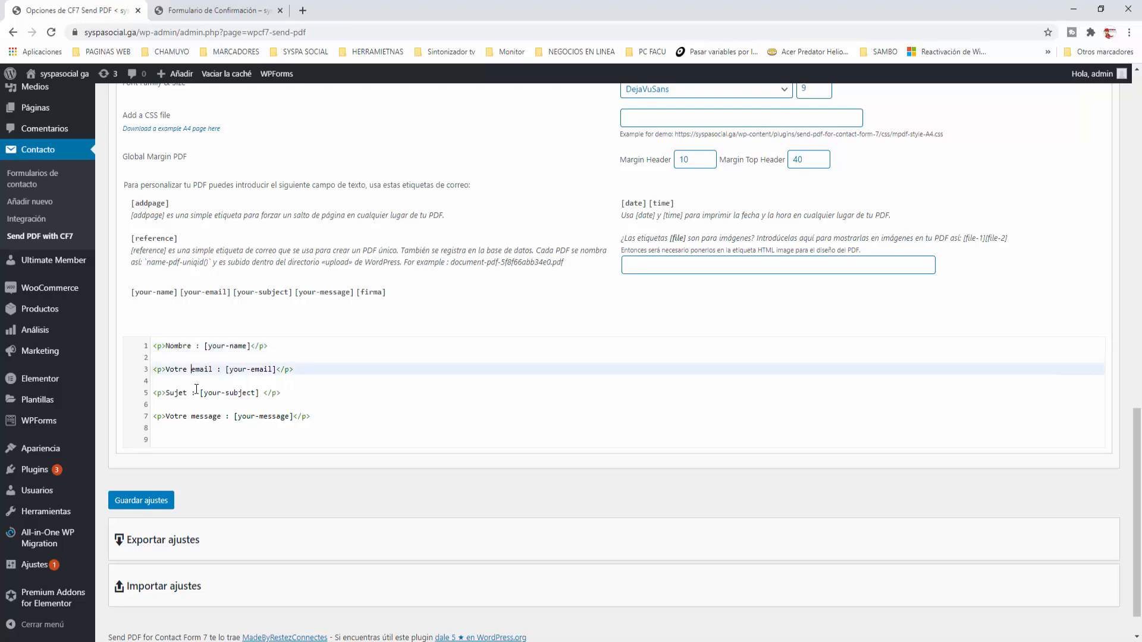
pyautogui.press('Delete')
pyautogui.press('Delete')
pyautogui.press('Delete')
pyautogui.press('Delete')
pyautogui.press('Delete')
pyautogui.press('Delete')
pyautogui.press('Down')
pyautogui.press('Down')
pyautogui.press('Delete')
pyautogui.press('Delete')
pyautogui.press('Delete')
pyautogui.press('Delete')
pyautogui.press('Delete')
pyautogui.write('Asunto')
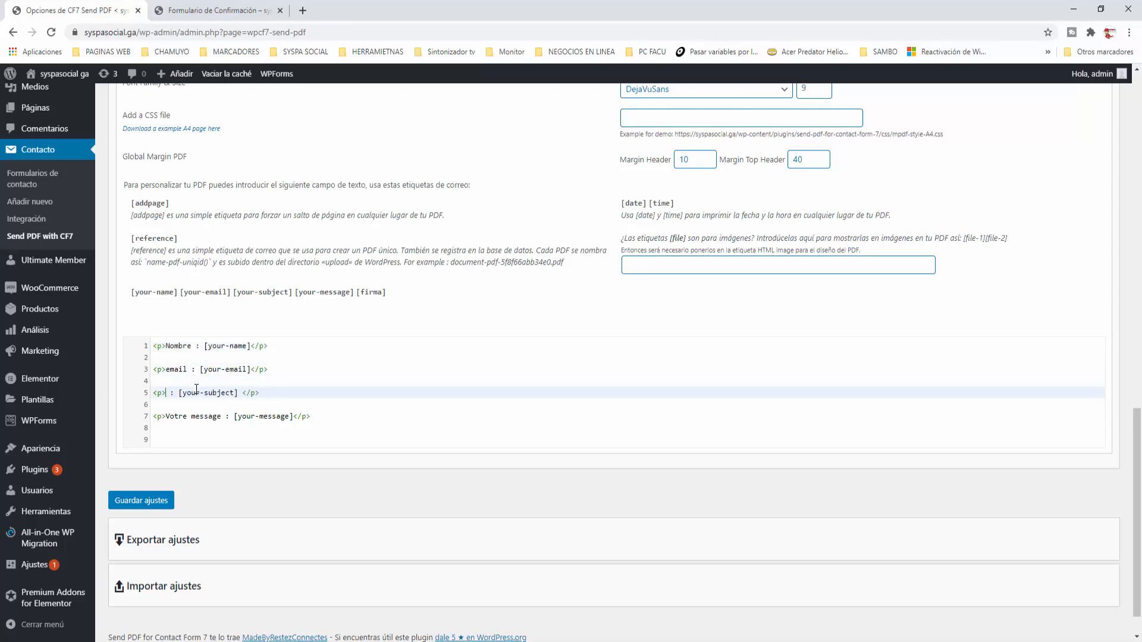
pyautogui.press('End')
pyautogui.press('Down')
pyautogui.press('Down')
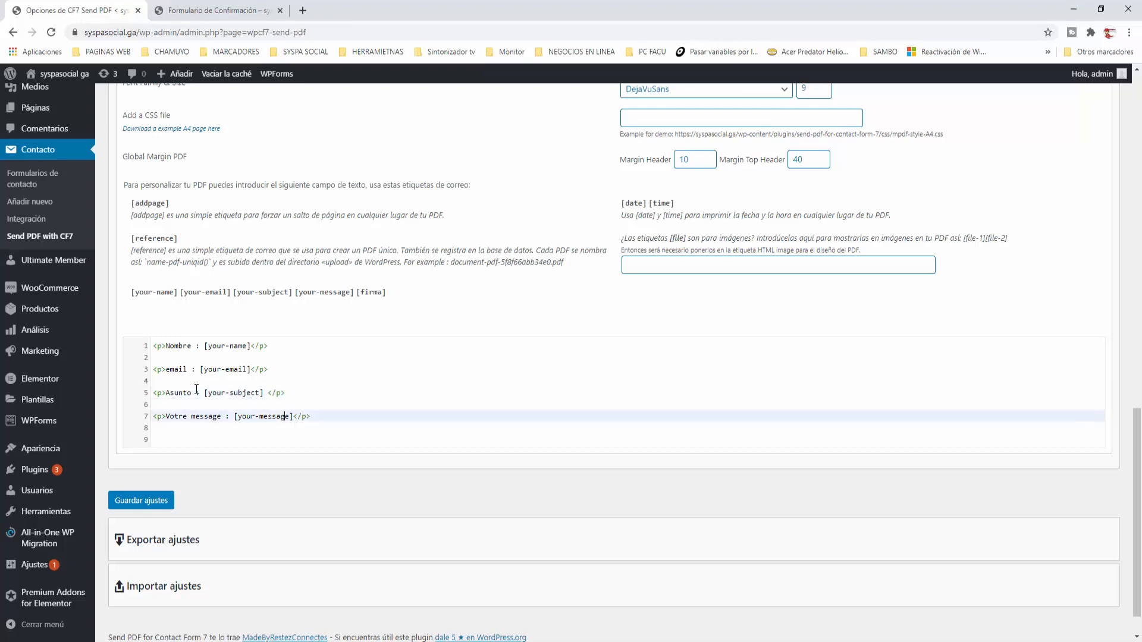
pyautogui.press('Home')
pyautogui.press('Right')
pyautogui.press('Right')
pyautogui.press('Right')
pyautogui.press('Delete')
pyautogui.press('Delete')
pyautogui.press('Delete')
pyautogui.press('Delete')
pyautogui.press('Delete')
pyautogui.press('Delete')
pyautogui.press('Delete')
pyautogui.press('Delete')
pyautogui.press('Delete')
pyautogui.press('Delete')
pyautogui.press('Delete')
pyautogui.press('Delete')
pyautogui.press('Delete')
pyautogui.write('Mensaje')
pyautogui.press('End')
pyautogui.press('Return')
pyautogui.press('Return')
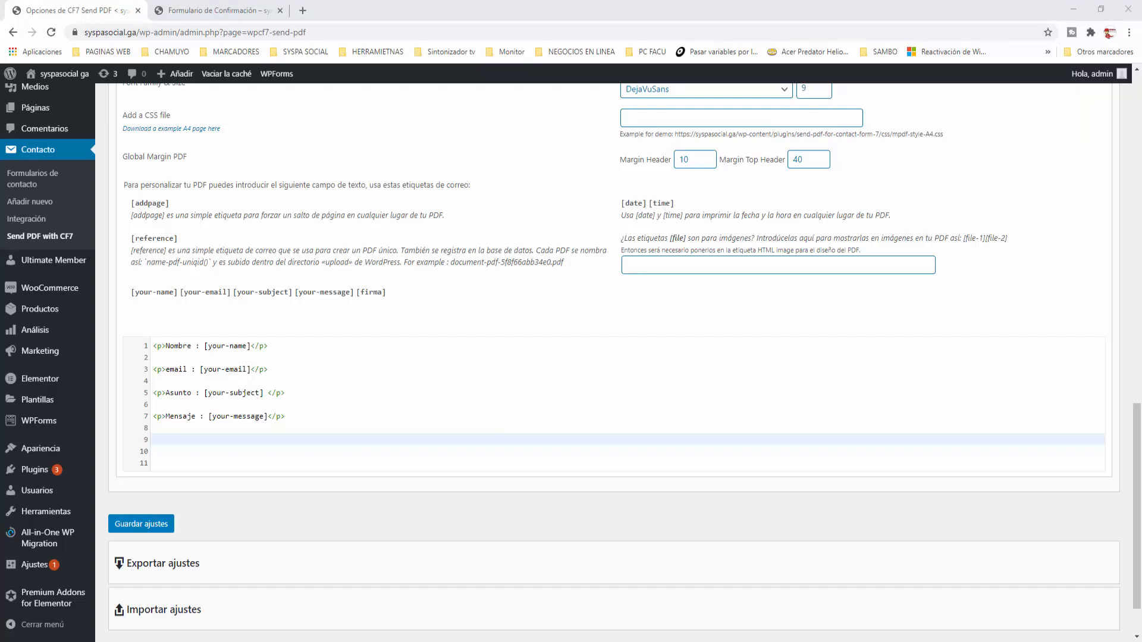
# Paste a <p>Firma: </p> line with <img src="[firma]"> and save the settings
pyautogui.click(155, 439)
pyautogui.write('<p>Firma: </p>  <img src="[firma]">')
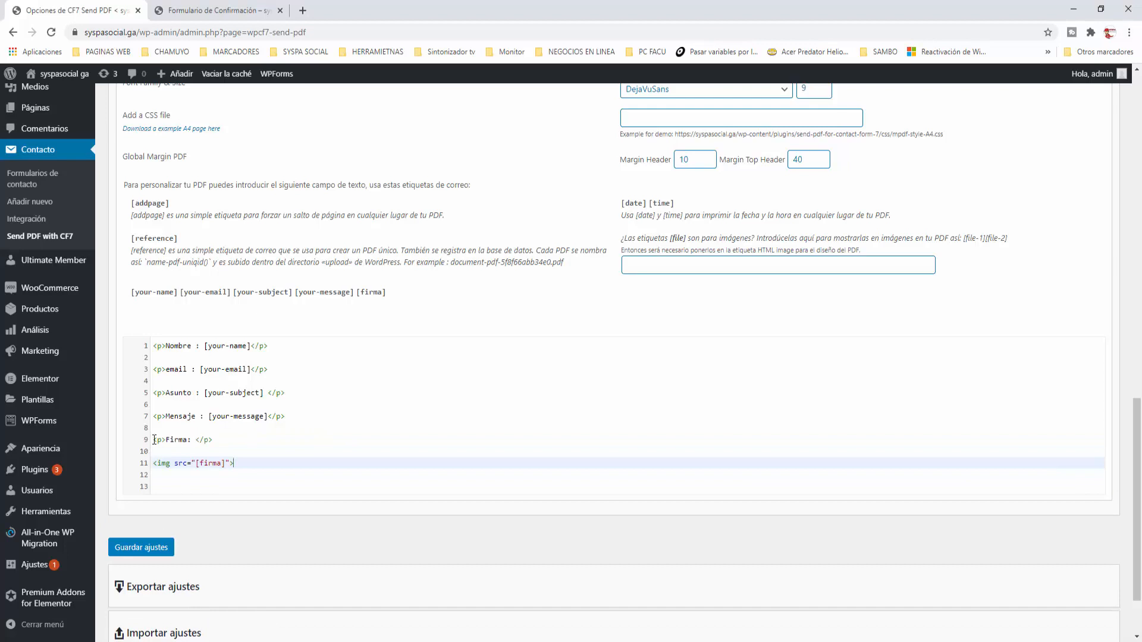
pyautogui.click(221, 442)
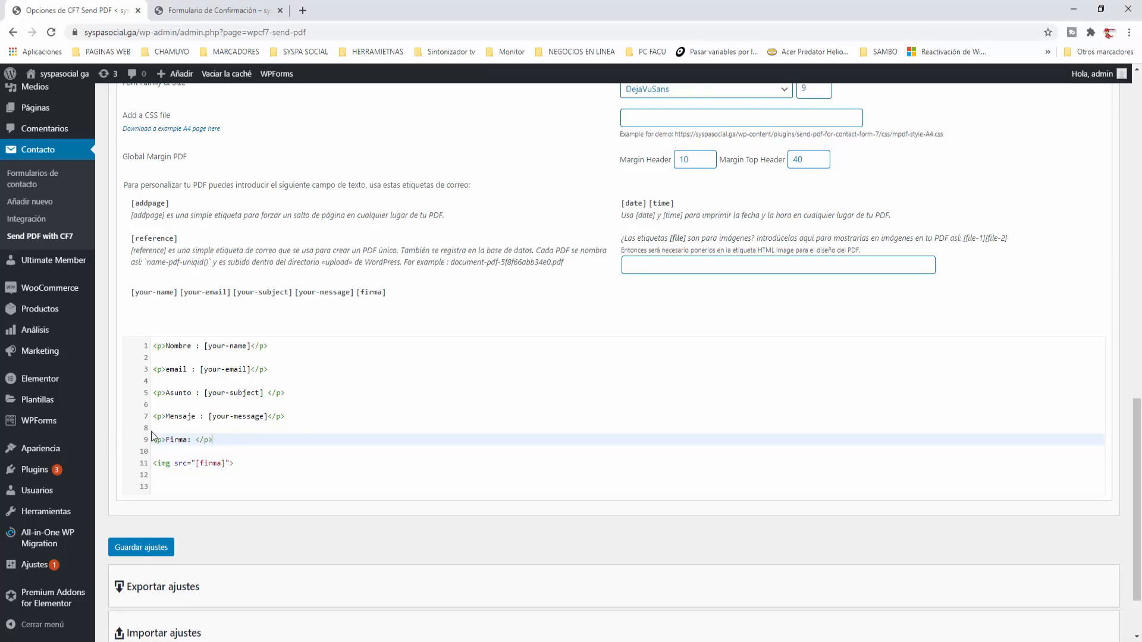
pyautogui.click(203, 452)
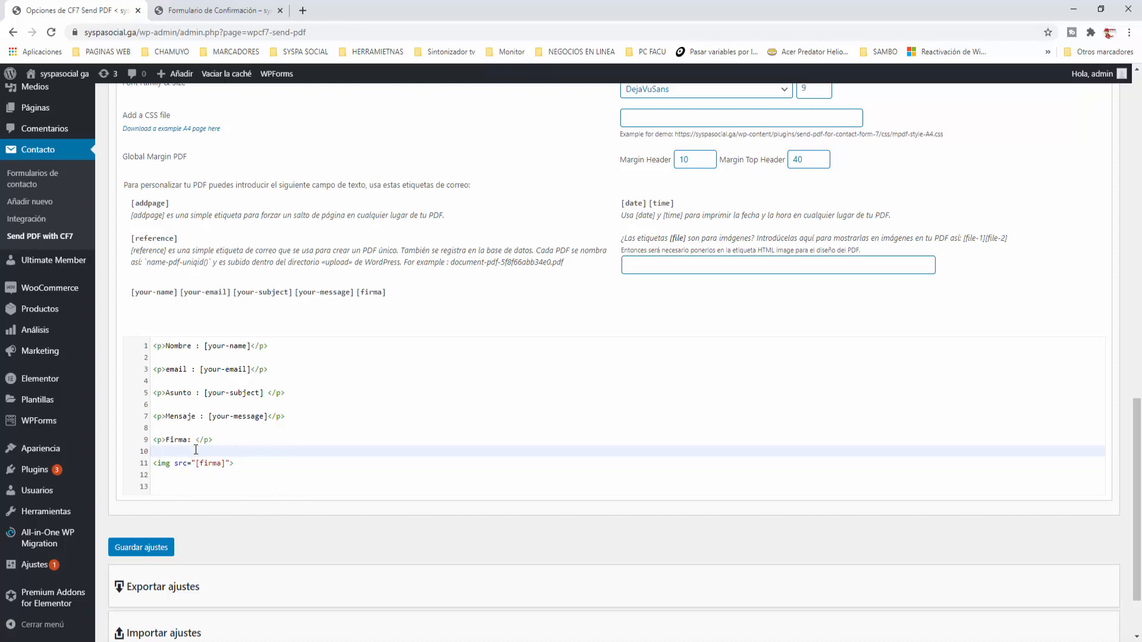
pyautogui.click(155, 550)
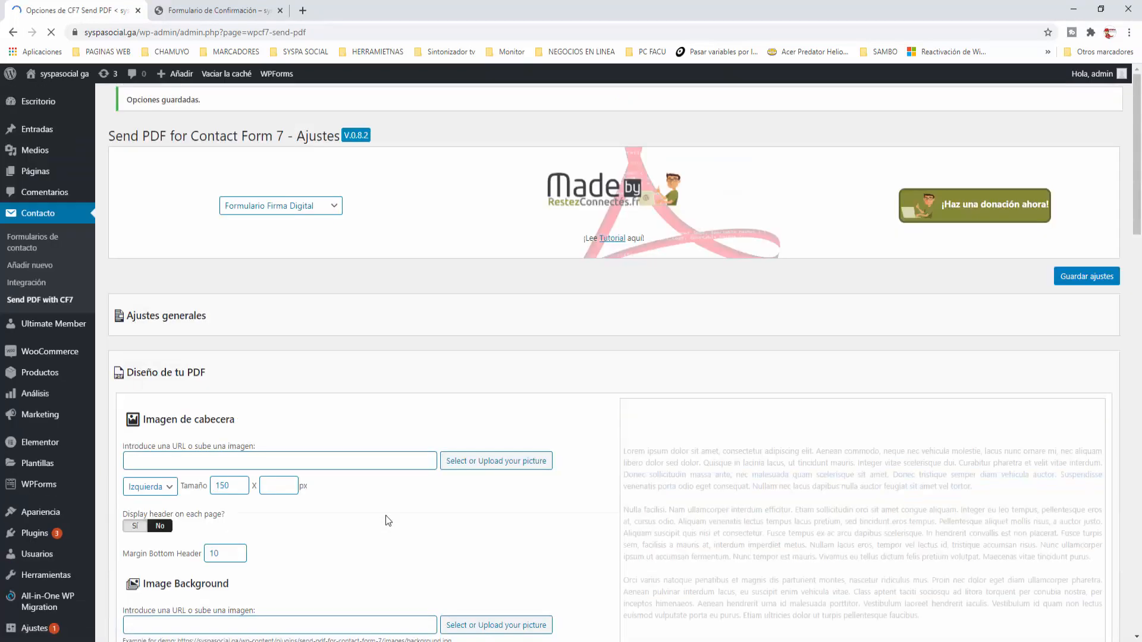
# Reload the form page and enter a test name, e-mail address, subject and message
pyautogui.click(214, 12)
pyautogui.click(51, 32)
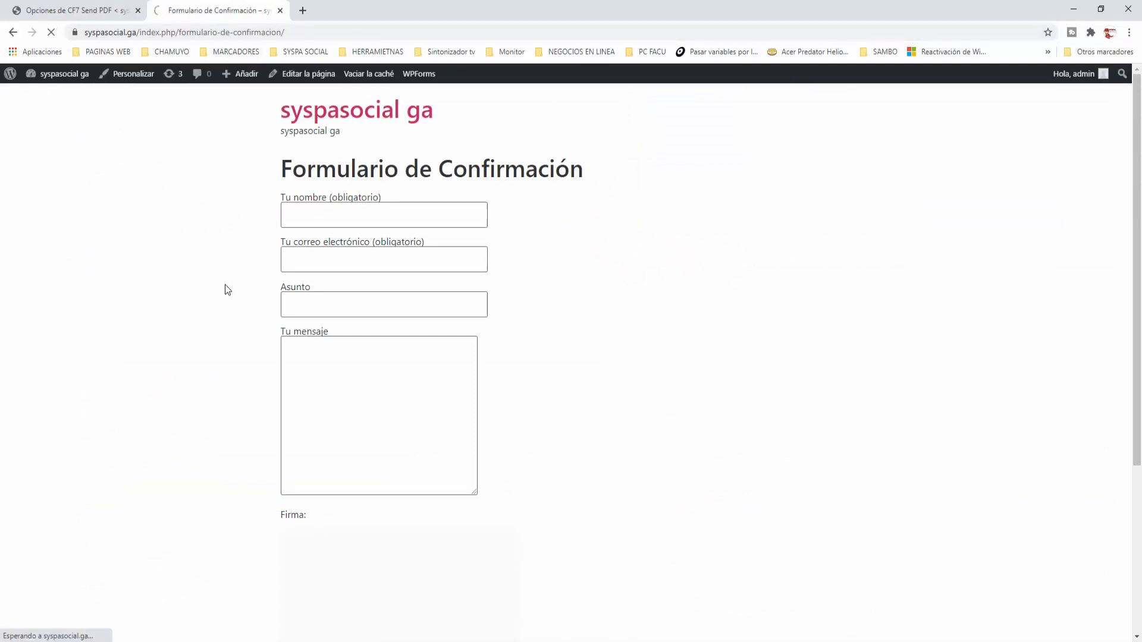
pyautogui.click(301, 212)
pyautogui.write('Luis')
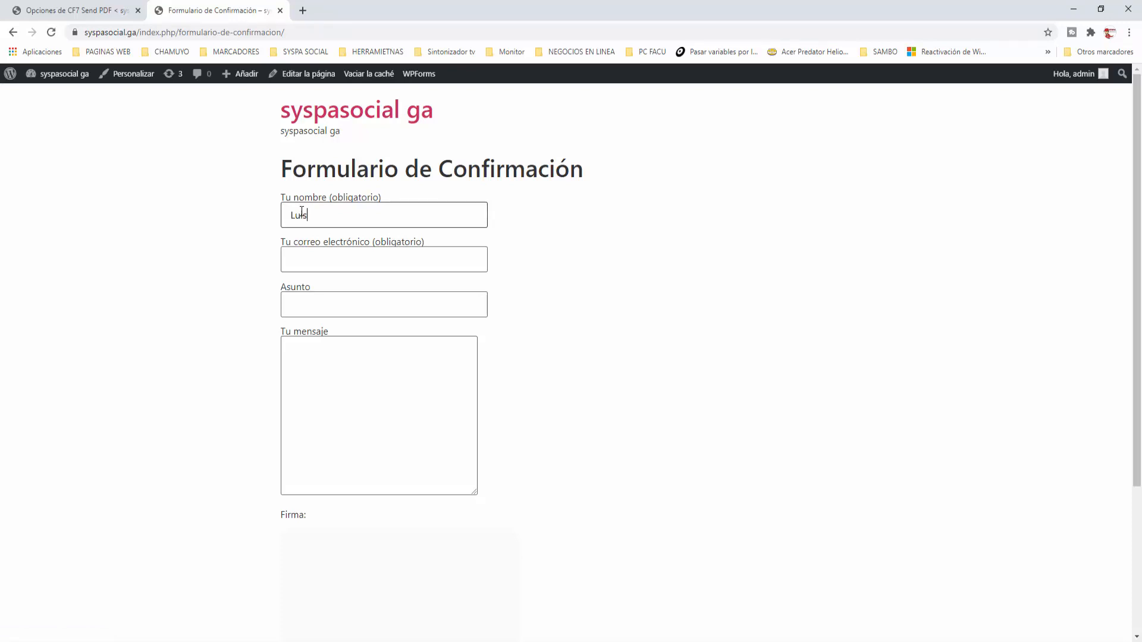
pyautogui.click(304, 254)
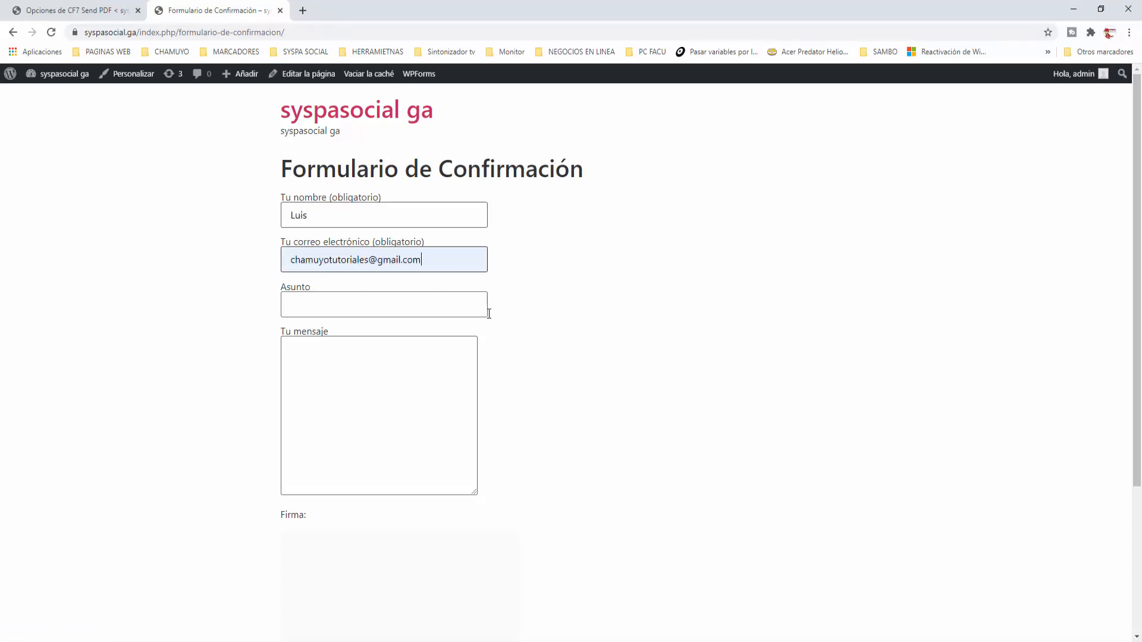
pyautogui.click(343, 310)
pyautogui.write('Luis ')
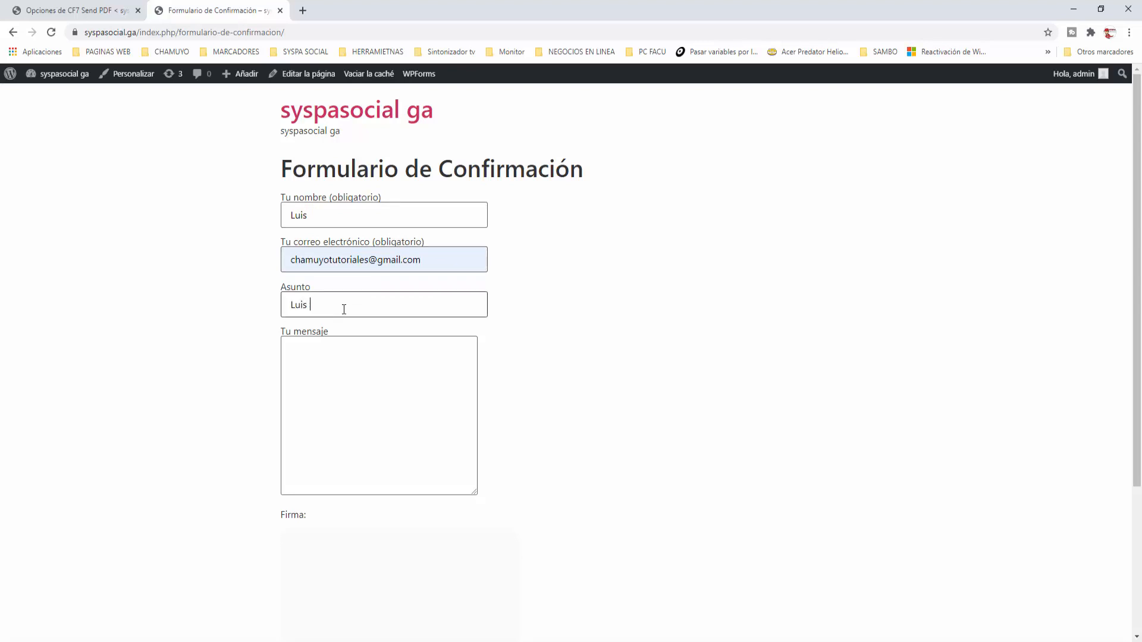
pyautogui.write('Asdasd')
pyautogui.press('BackSpace')
pyautogui.press('BackSpace')
pyautogui.press('BackSpace')
pyautogui.press('BackSpace')
pyautogui.write('unto')
pyautogui.click(327, 354)
pyautogui.write('L')
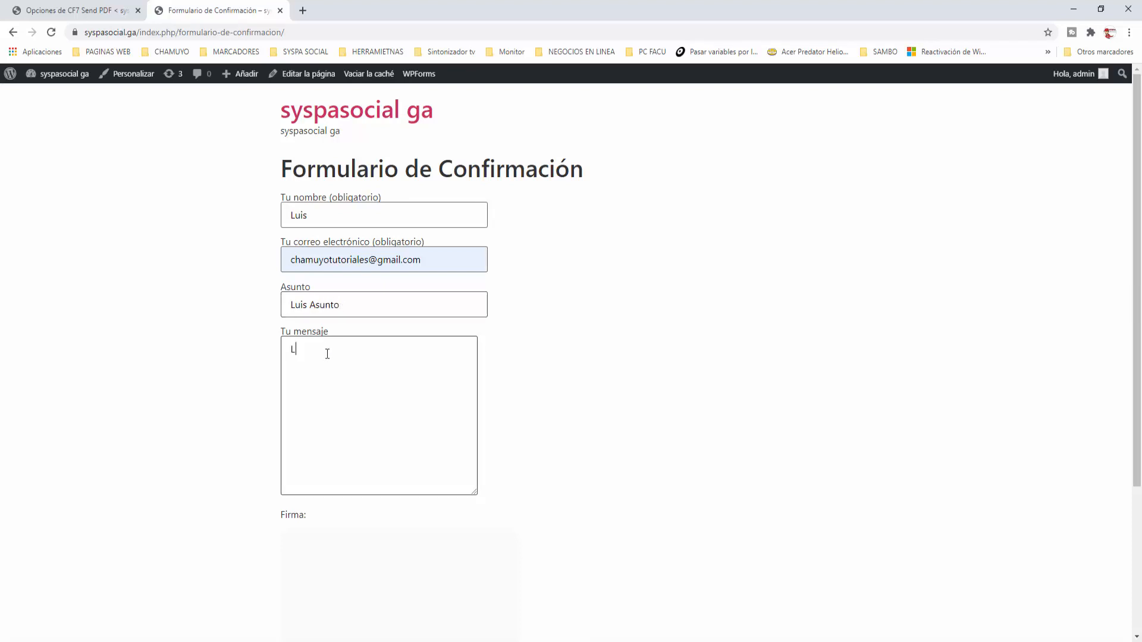
pyautogui.write('uis Mensaje')
# Draw an underlined handwritten signature in the Firma box and submit the form
pyautogui.scroll(-3, 539, 429)
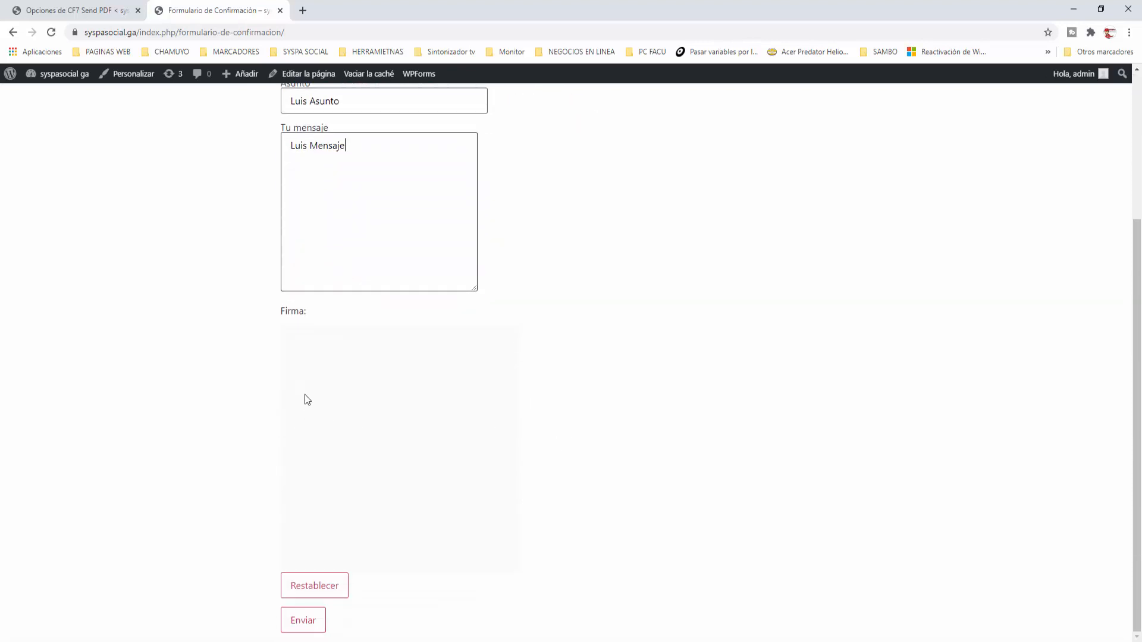
pyautogui.moveTo(305, 394); pyautogui.dragTo(352, 480)
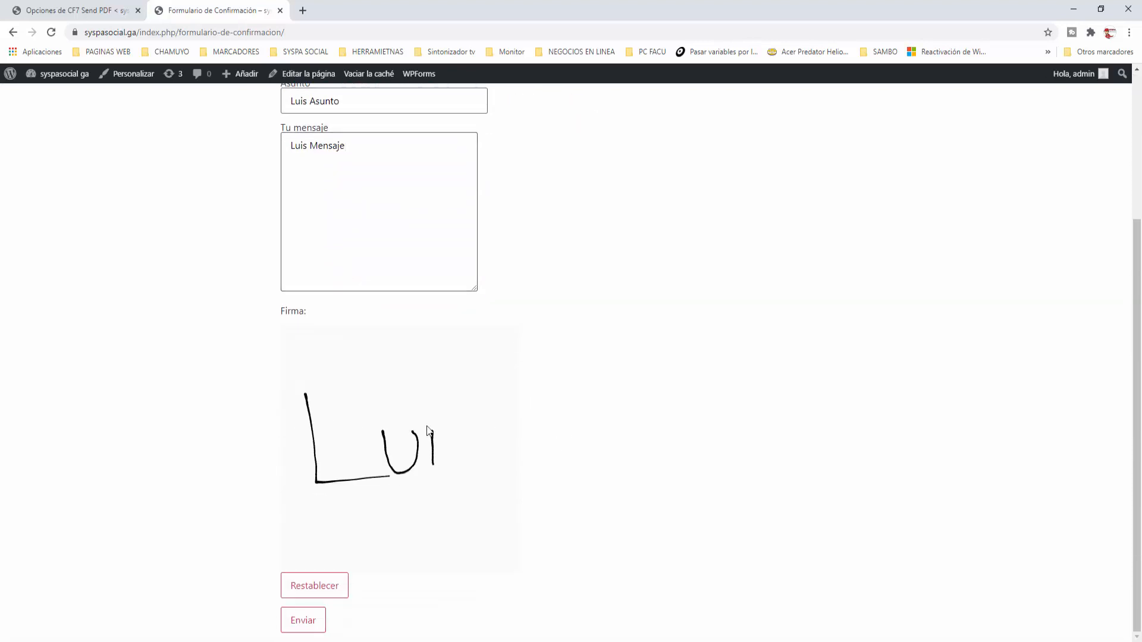
pyautogui.moveTo(429, 402); pyautogui.dragTo(430, 411)
pyautogui.click(469, 421)
pyautogui.moveTo(455, 471); pyautogui.dragTo(453, 470)
pyautogui.moveTo(350, 515)
pyautogui.mouseDown()
pyautogui.moveTo(443, 491)
pyautogui.moveTo(483, 502)
pyautogui.mouseUp()
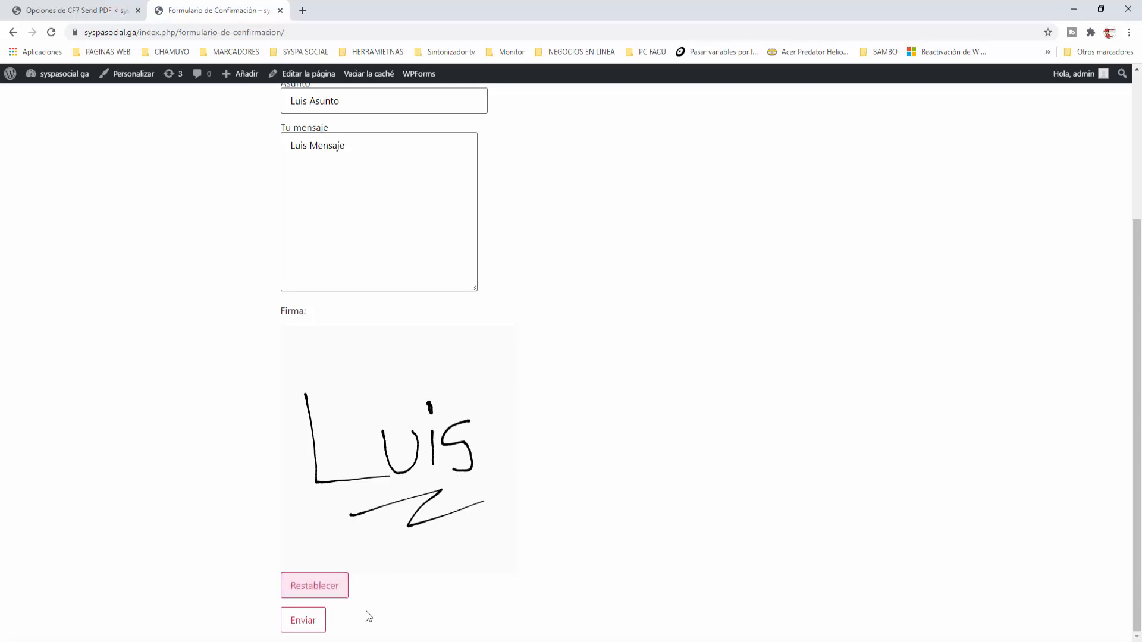
pyautogui.click(313, 621)
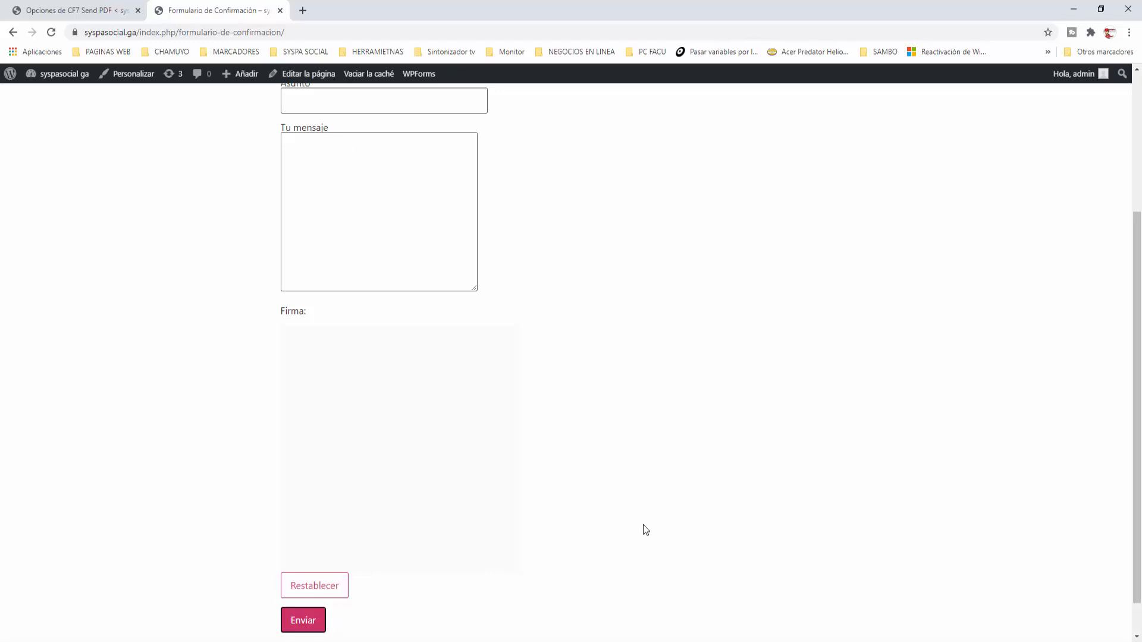
pyautogui.scroll(5, 546, 524)
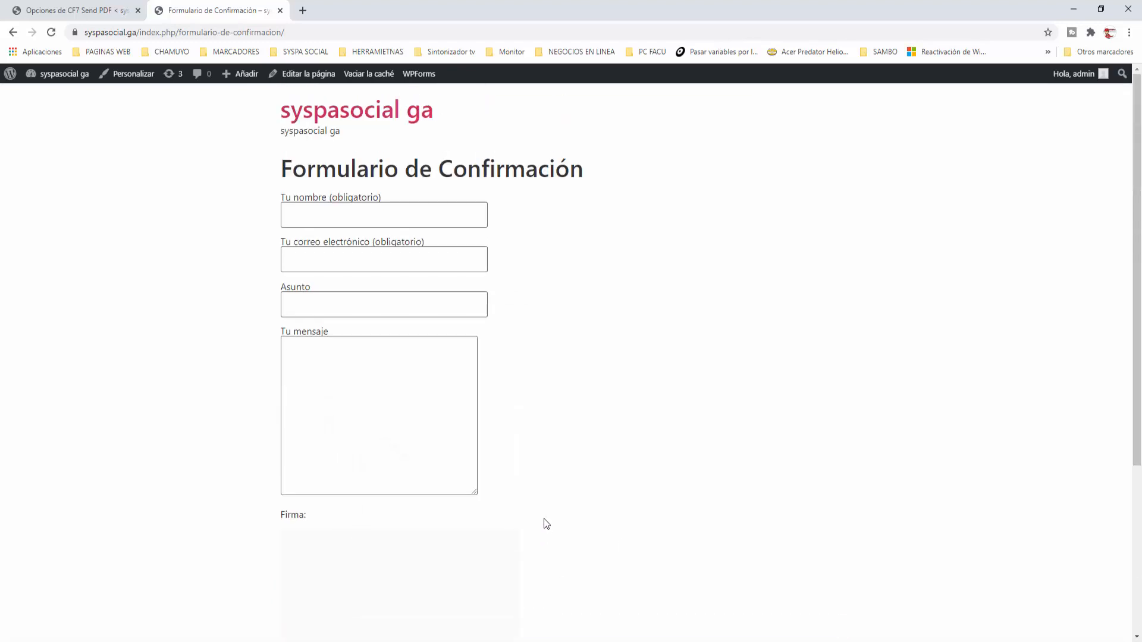
# Load gmail.com and open the newest contact-form e-mail with inline signature and two attachments
pyautogui.click(300, 10)
pyautogui.write('gmail.com')
pyautogui.press('Return')
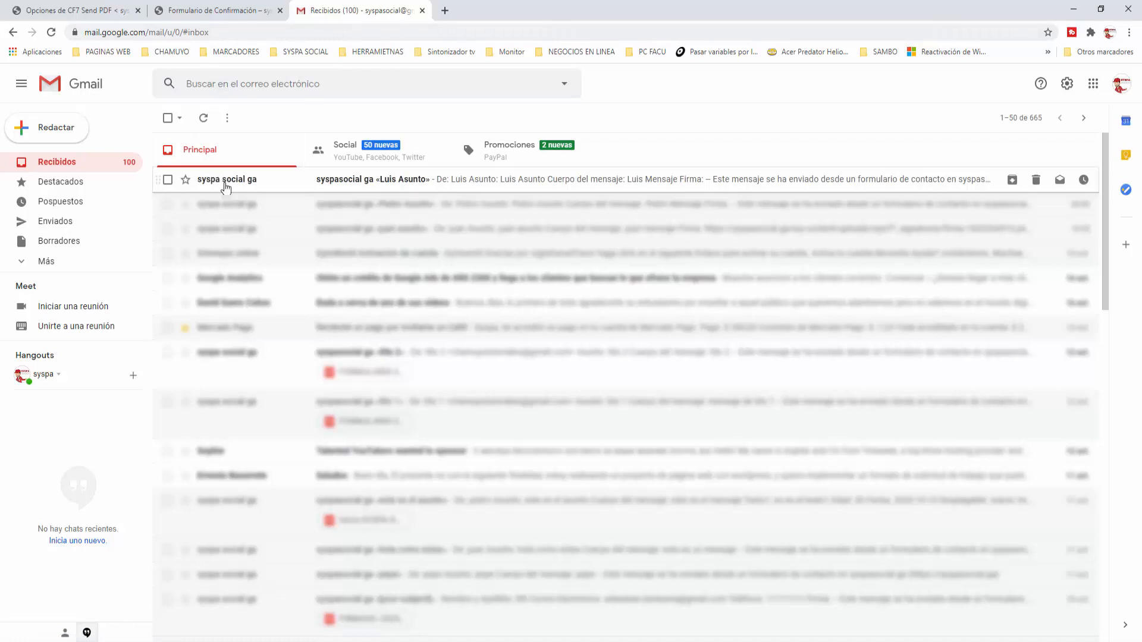
pyautogui.click(226, 186)
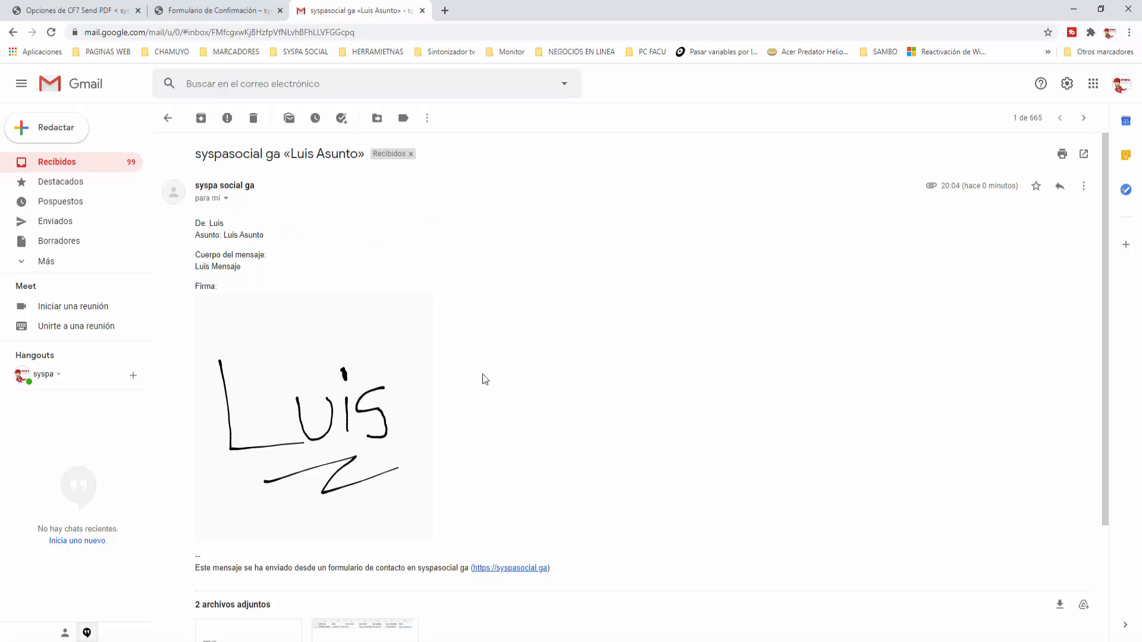
pyautogui.scroll(-3, 485, 378)
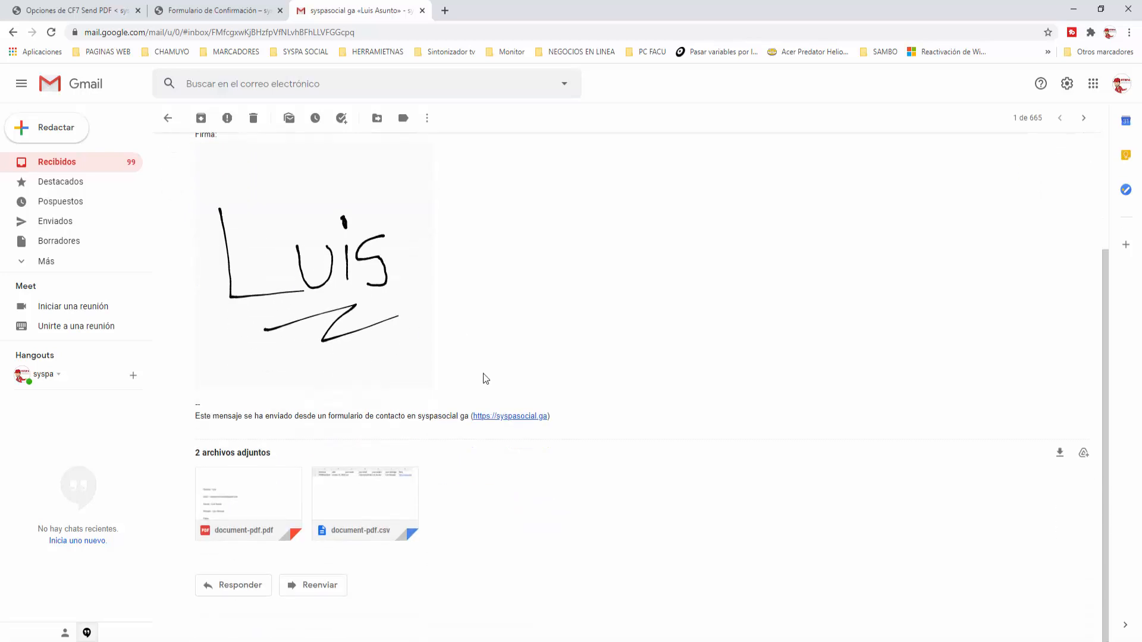
# Preview document-pdf.pdf in Gmail to check the name, email, subject, message and signature under Firma
pyautogui.click(252, 485)
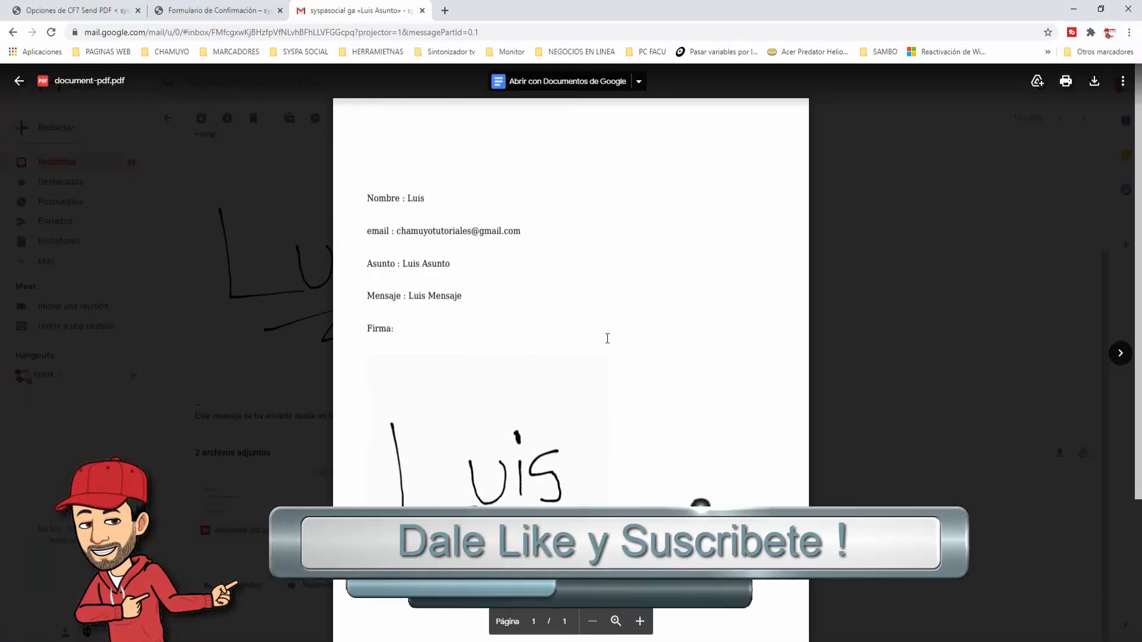
pyautogui.scroll(-2, 540, 372)
pyautogui.scroll(2, 684, 349)
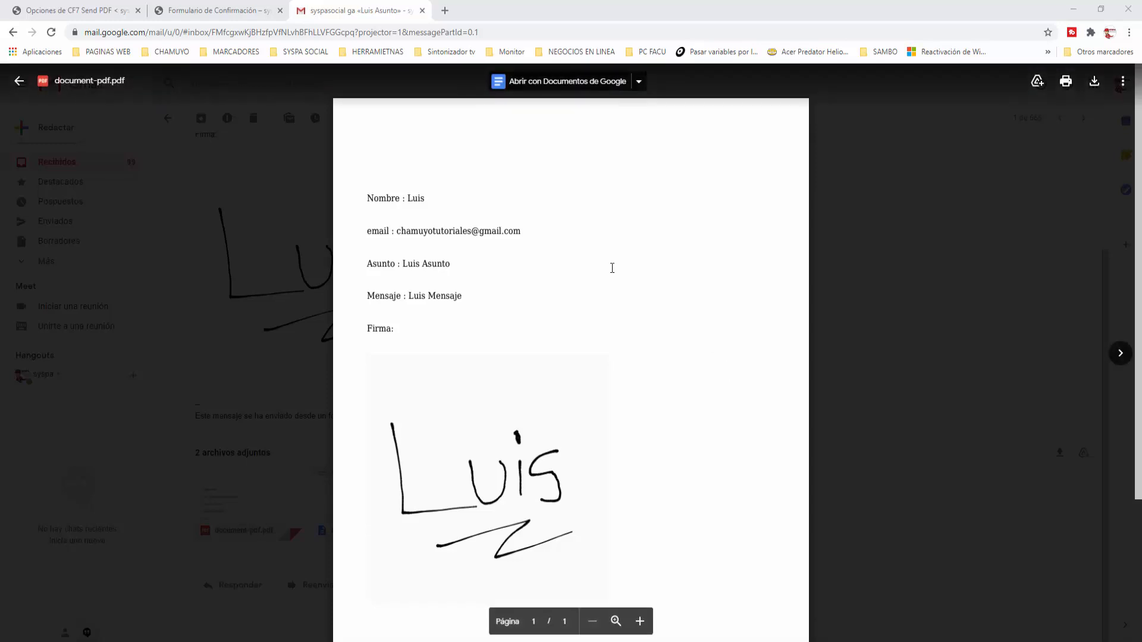
# Switch back to the 'Opciones de CF7 Send PDF' settings page for Formulario Firma Digital
pyautogui.click(72, 10)
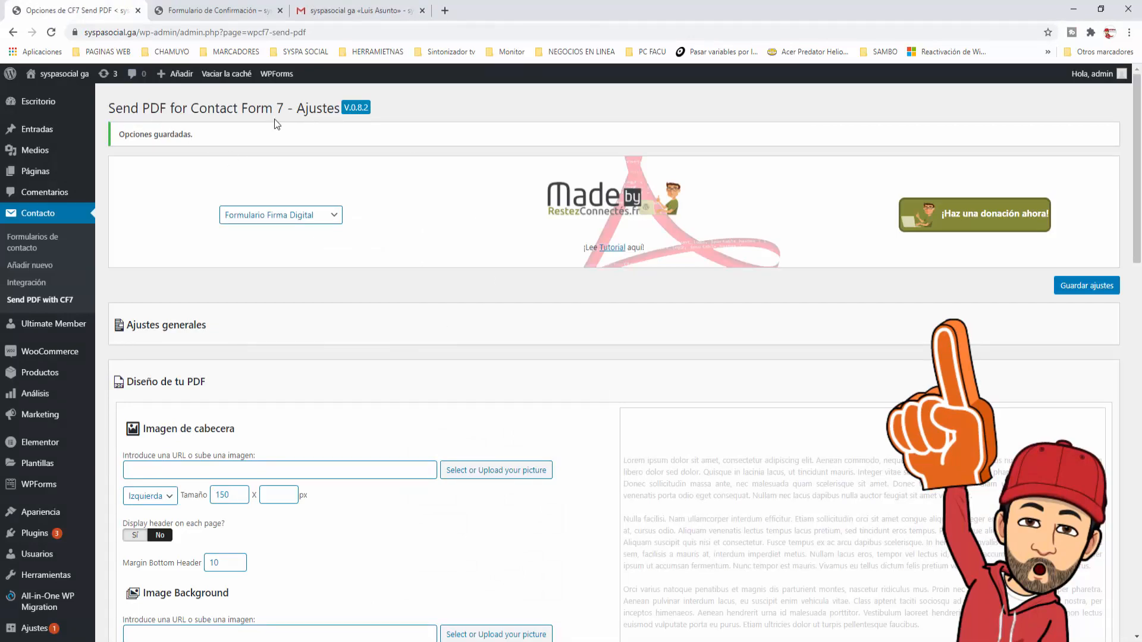
pyautogui.scroll(-10, 359, 361)
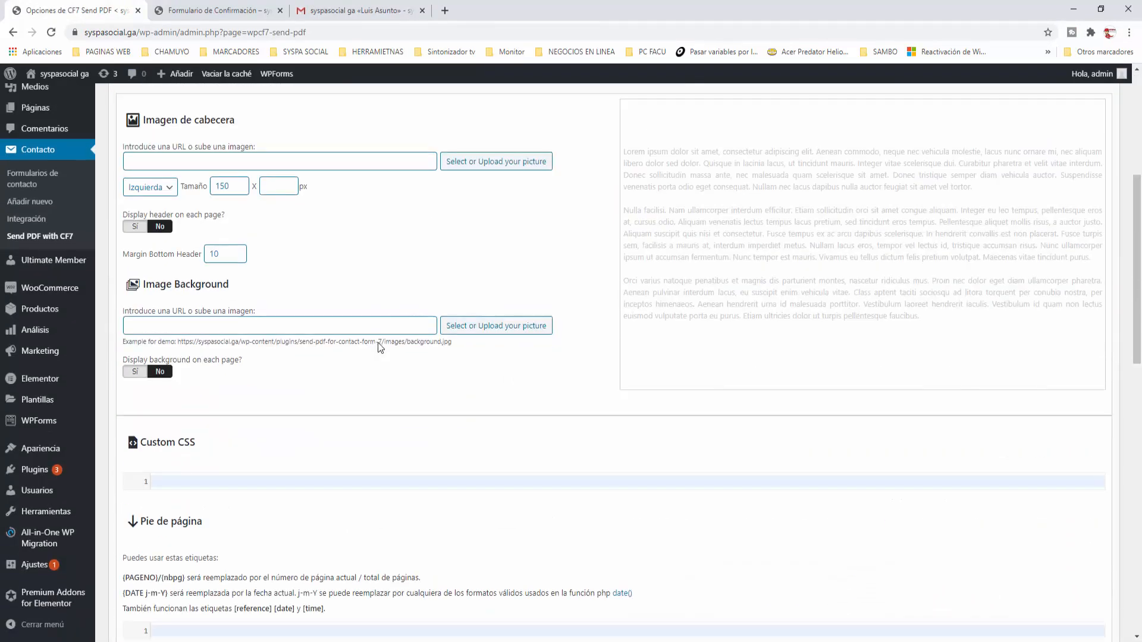
pyautogui.scroll(5, 382, 326)
pyautogui.scroll(5, 382, 321)
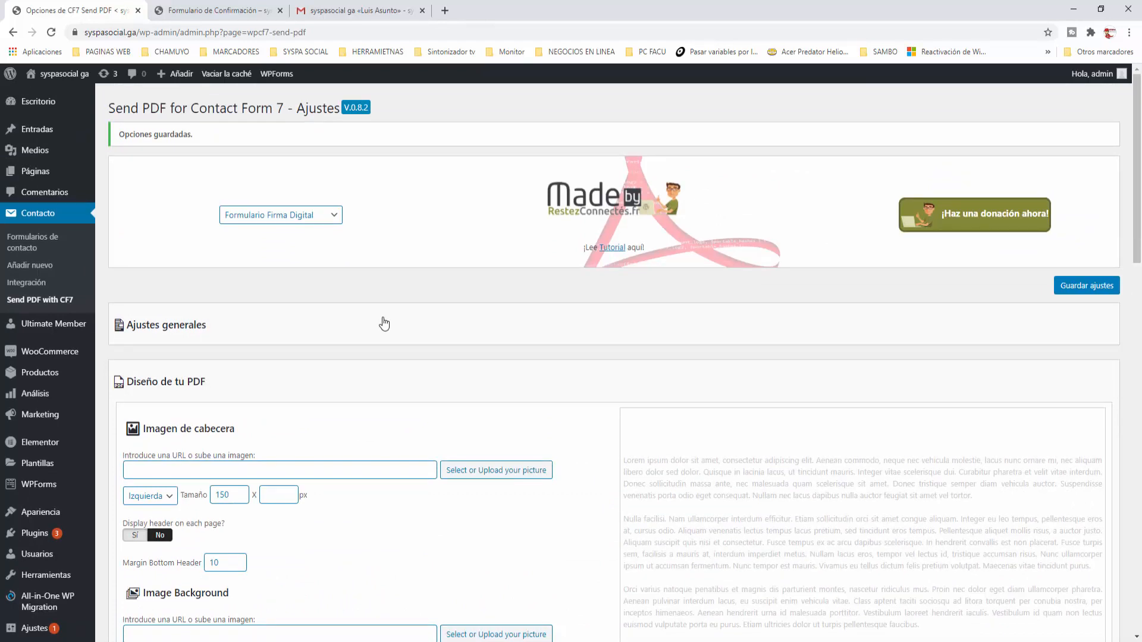